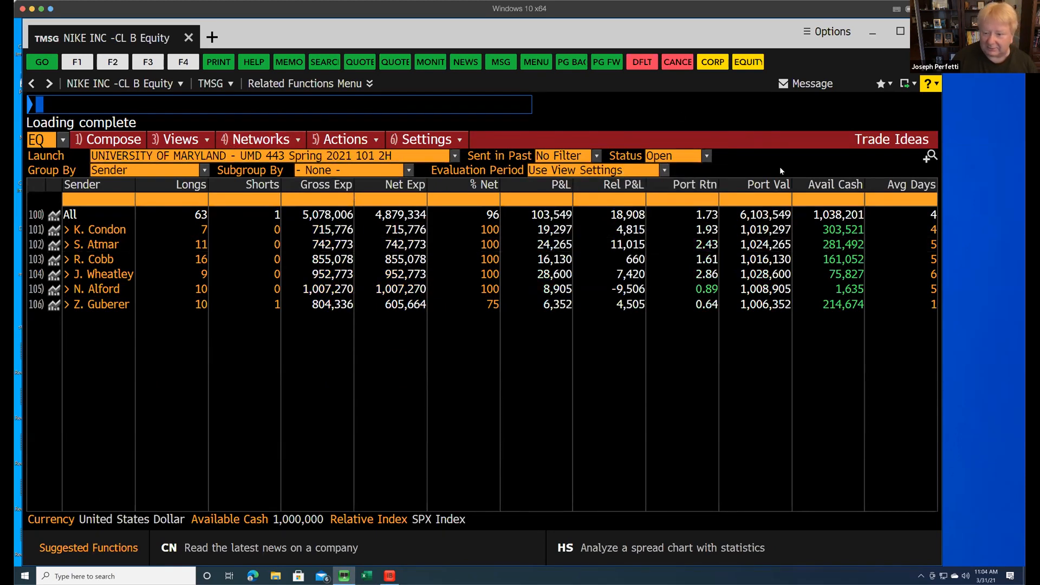
pyautogui.click(770, 186)
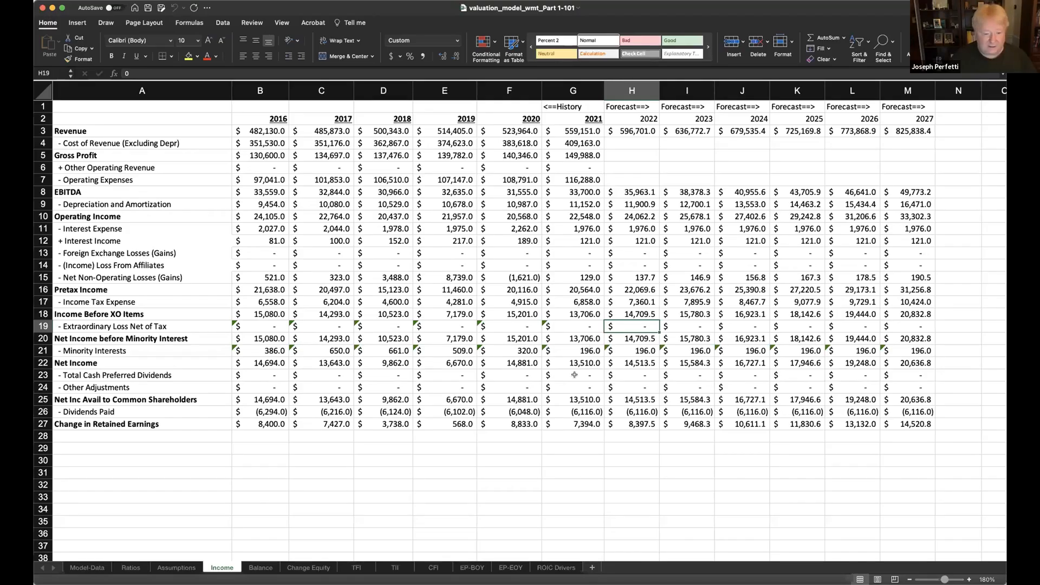
# - Add a new worksheet after CFI, name it "DCF Valuation" and move it to the end, after ROIC Drivers
pyautogui.click(434, 568)
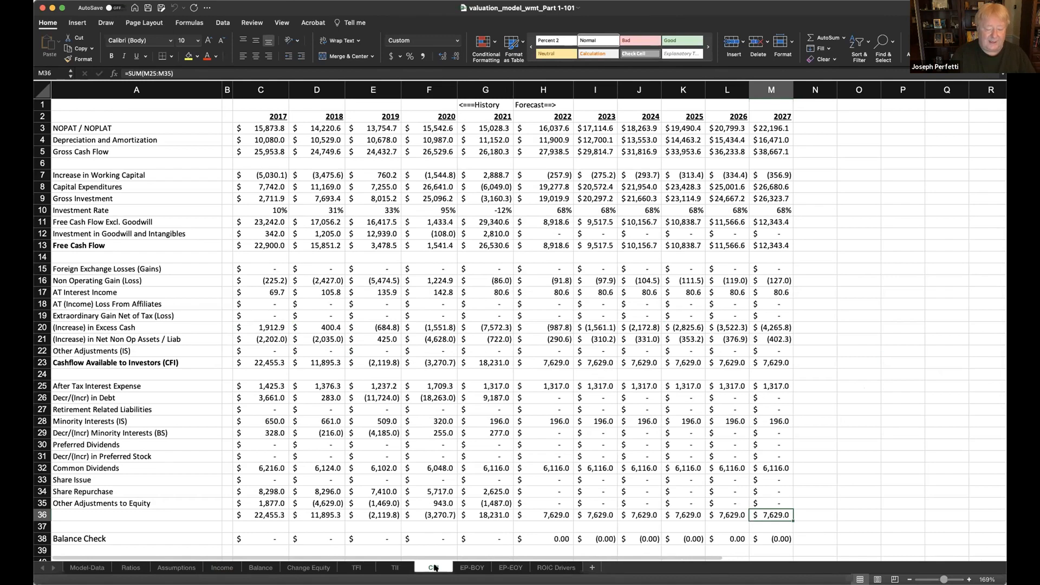
pyautogui.click(592, 567)
pyautogui.doubleClick(462, 568)
pyautogui.write('DCF ')
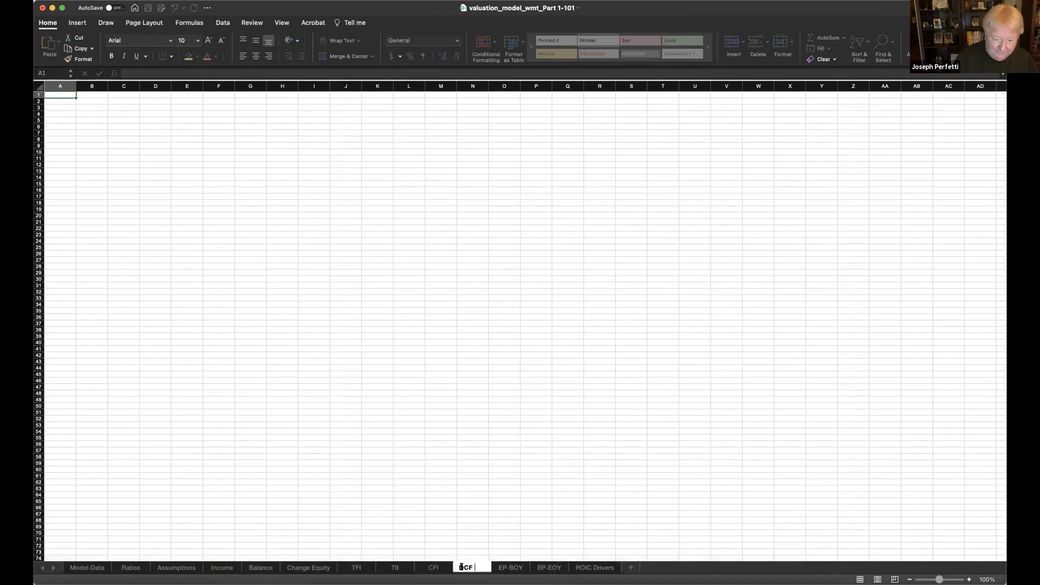
pyautogui.write('Valuation')
pyautogui.press('Return')
pyautogui.click(479, 547)
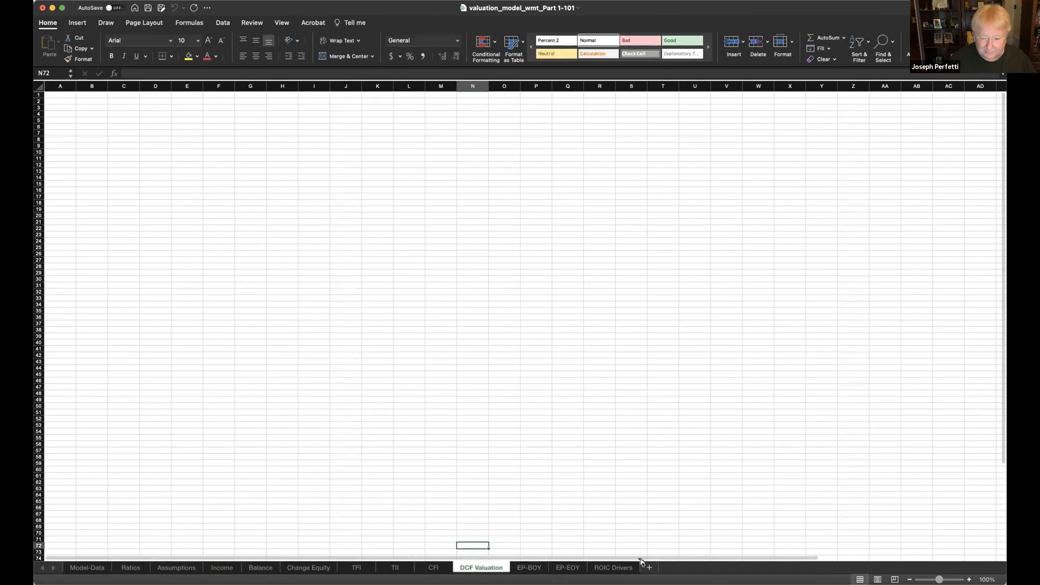
pyautogui.moveTo(642, 562); pyautogui.dragTo(642, 564)
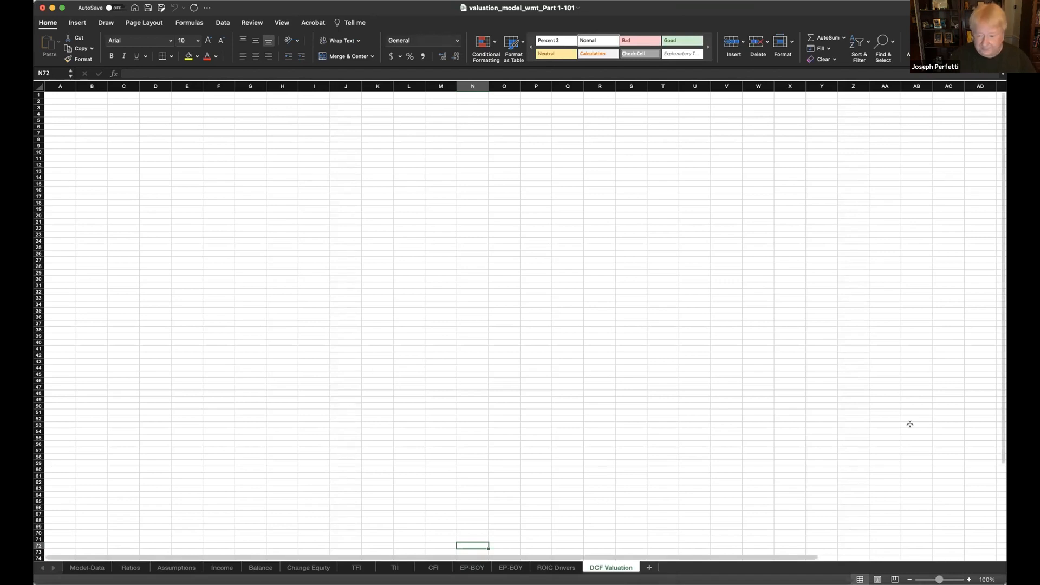
# - Enter the heading "Free Cash Flow" in B1 of the DCF Valuation sheet and widen column B to fit it
pyautogui.moveTo(939, 579); pyautogui.dragTo(959, 579)
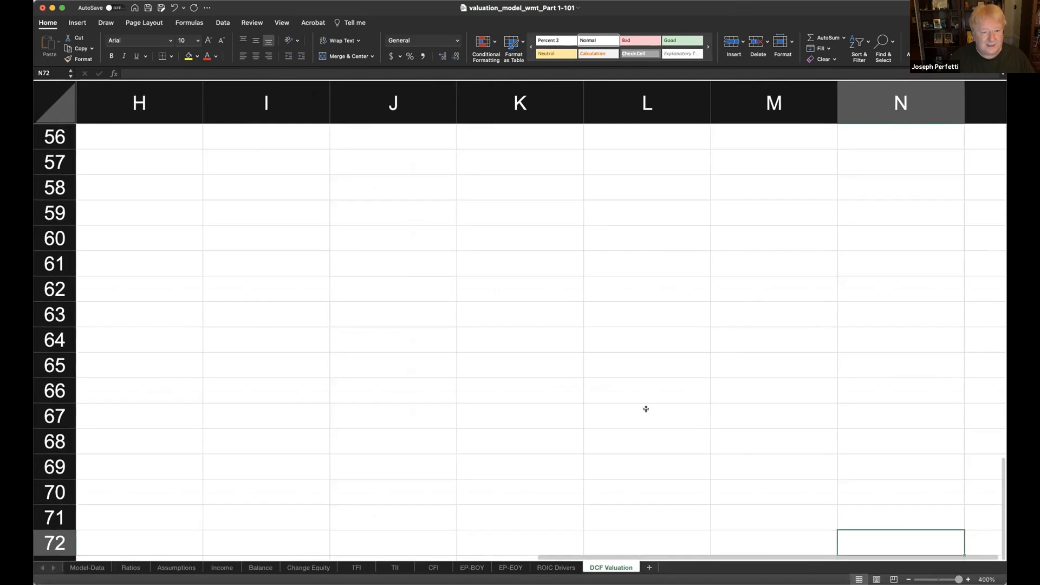
pyautogui.scroll(20, 646, 409)
pyautogui.hscroll(-10, 645, 409)
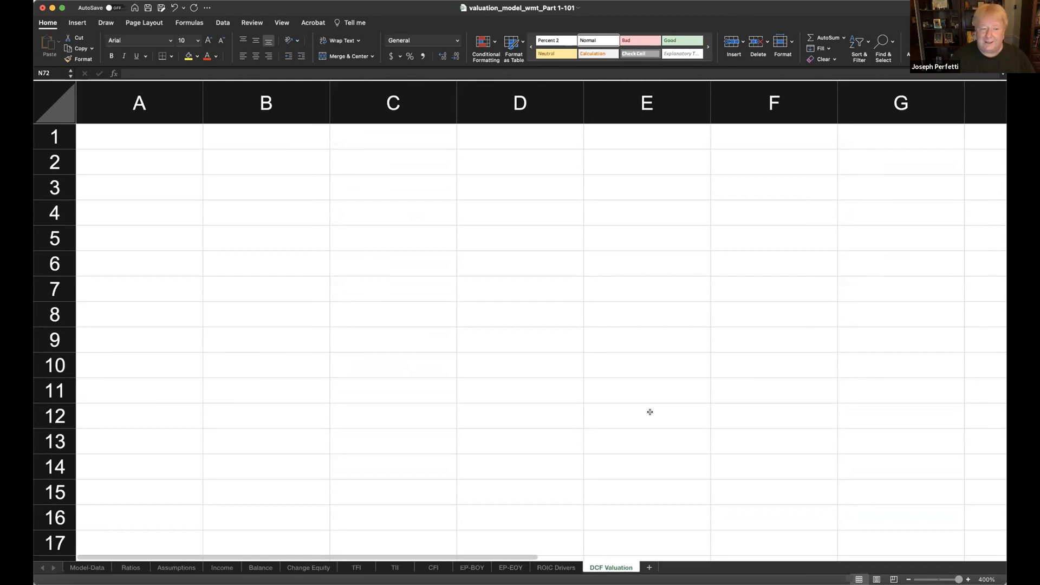
pyautogui.click(242, 136)
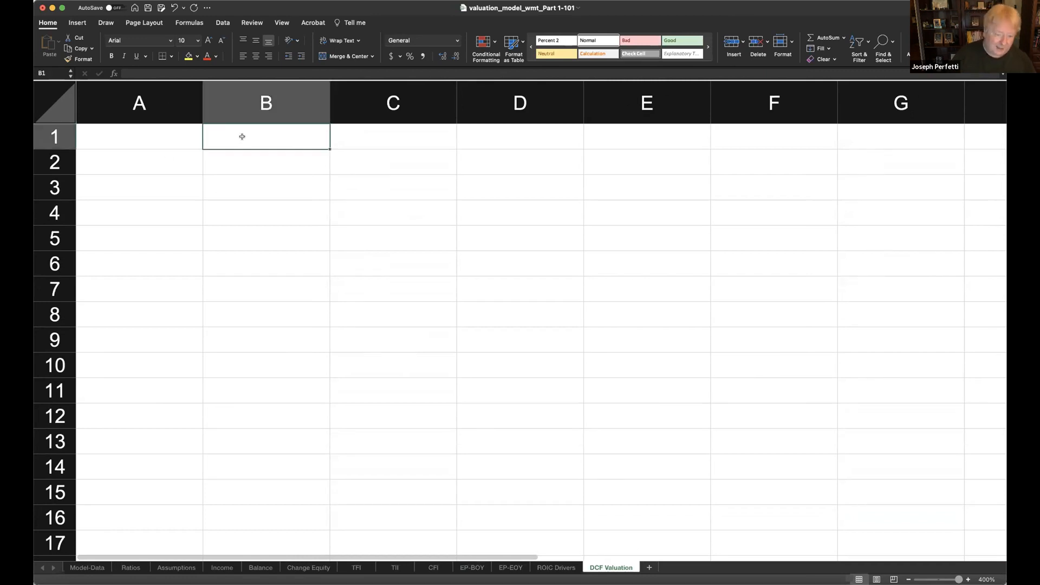
pyautogui.write('Free C')
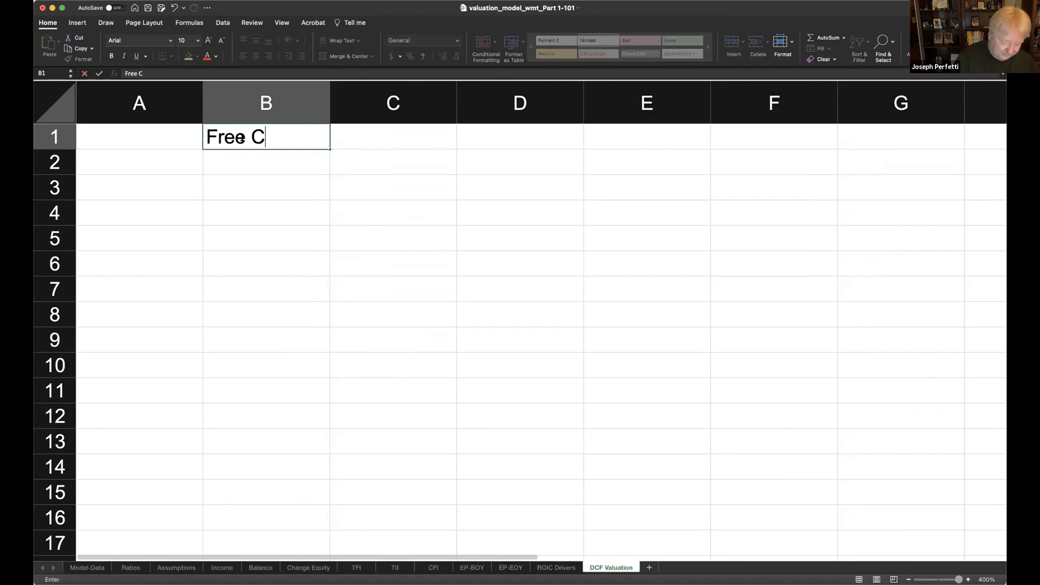
pyautogui.write('ash Floe')
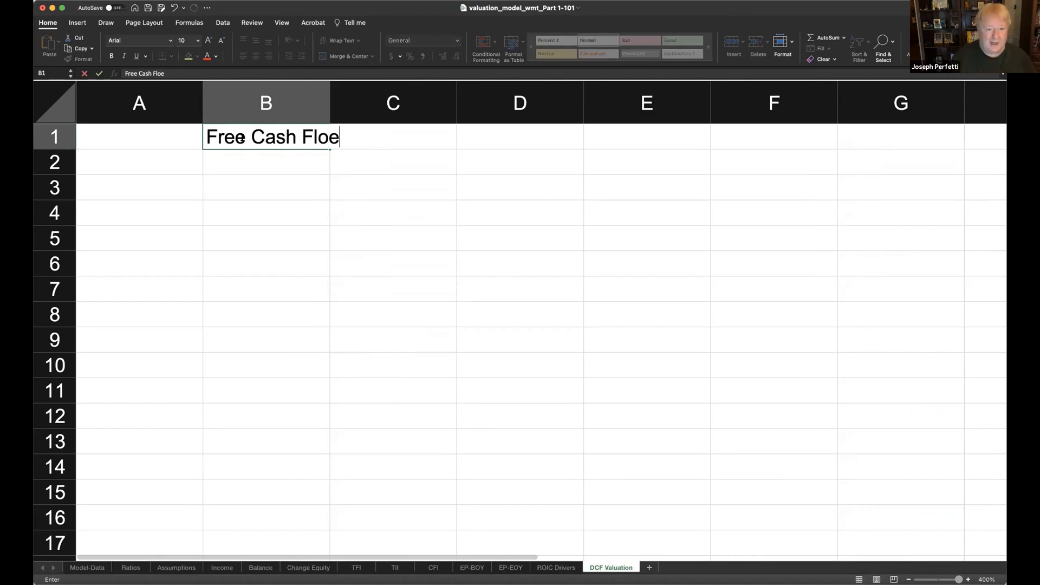
pyautogui.press('BackSpace')
pyautogui.press('Return')
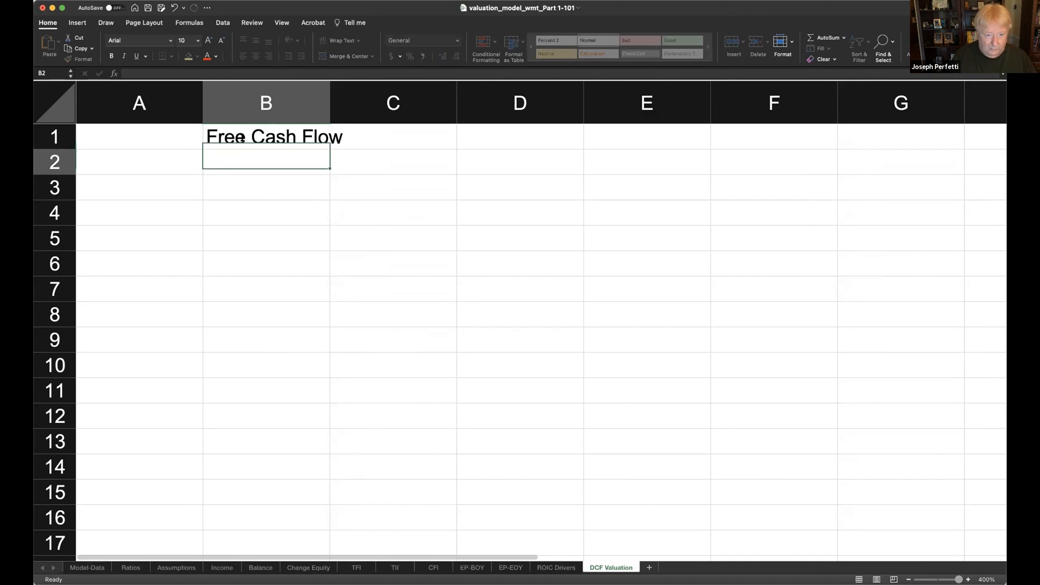
pyautogui.moveTo(326, 101); pyautogui.dragTo(353, 101)
# - Link A2 of the DCF Valuation sheet to the first forecast year in cell H2 of the CFI sheet
pyautogui.click(150, 157)
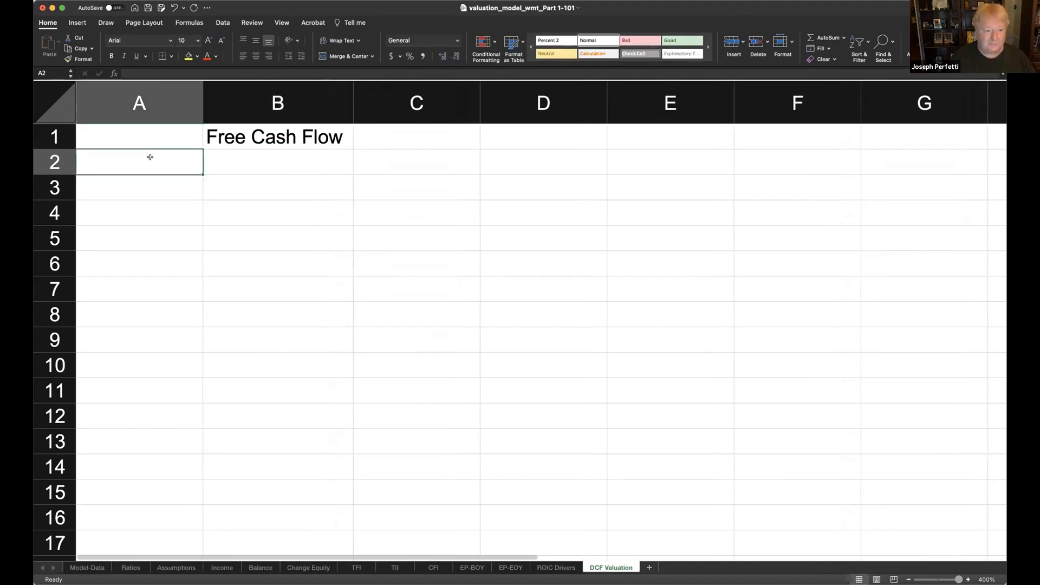
pyautogui.write('=')
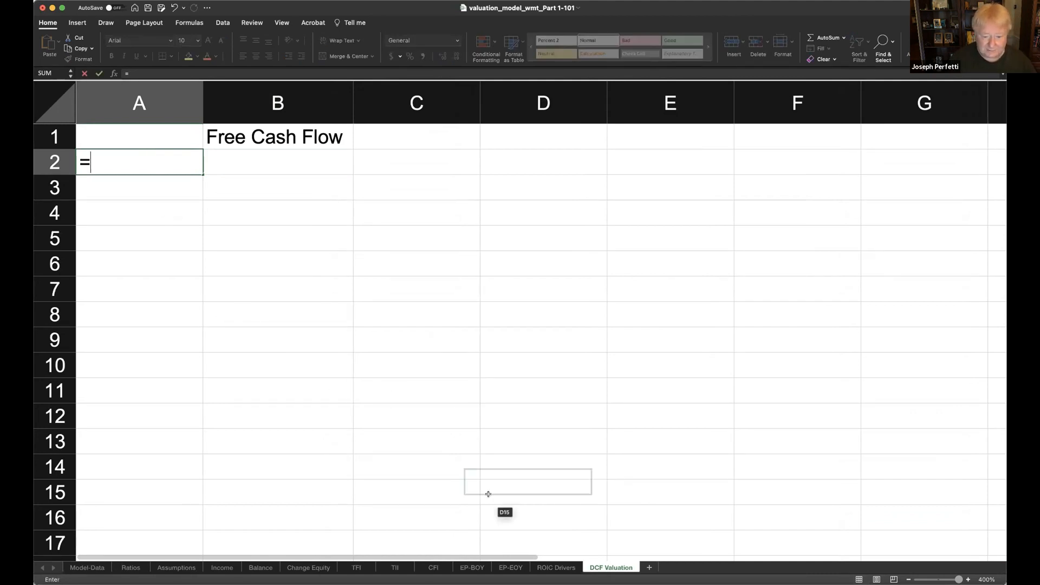
pyautogui.click(433, 568)
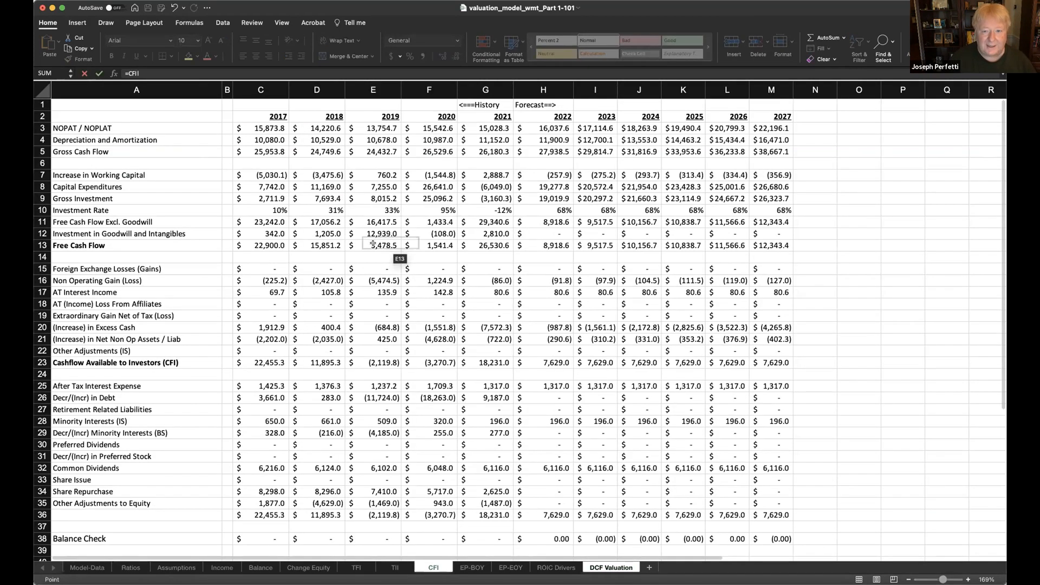
pyautogui.click(533, 116)
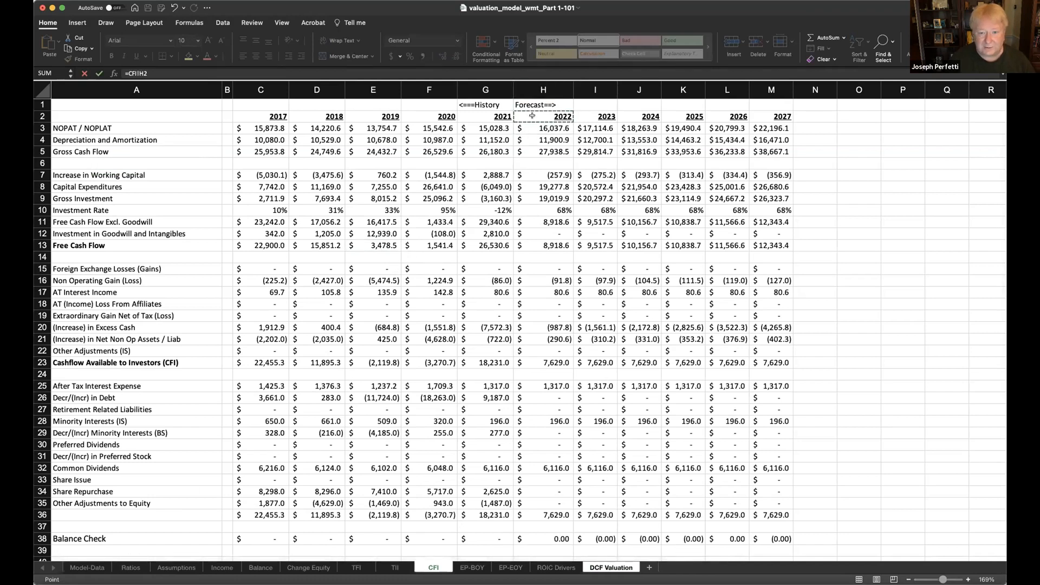
pyautogui.press('Return')
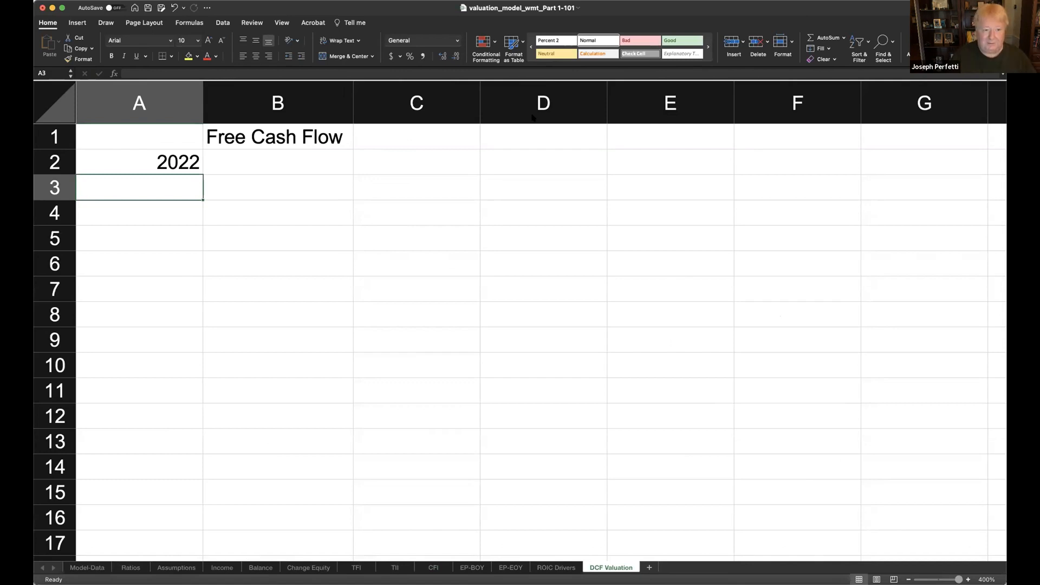
# - Enter =A2+1 in A3 and copy the formula to A4:A6 to build the list of forecast years
pyautogui.write('=')
pyautogui.press('Up')
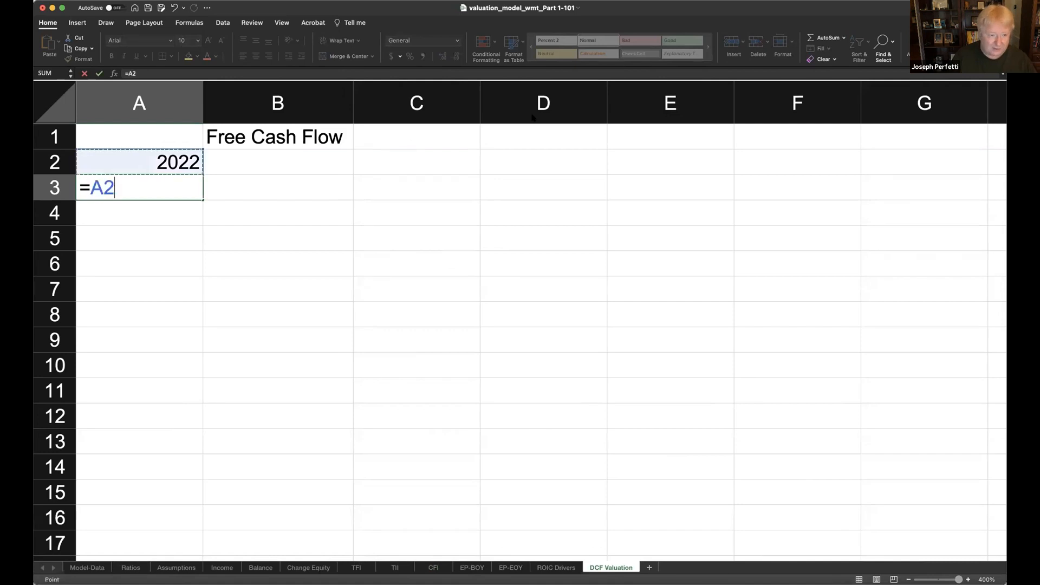
pyautogui.write('+1')
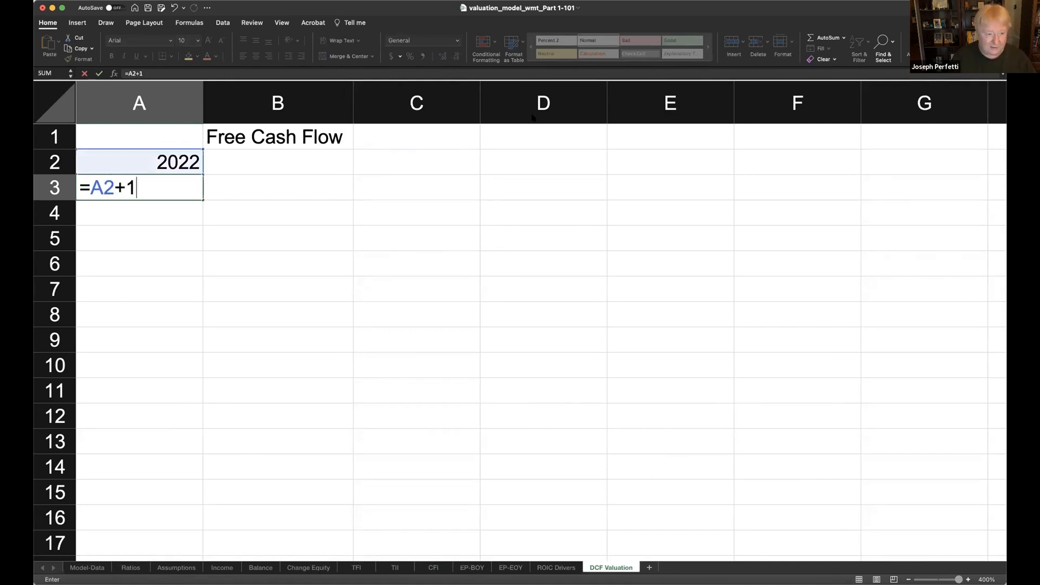
pyautogui.press('Return')
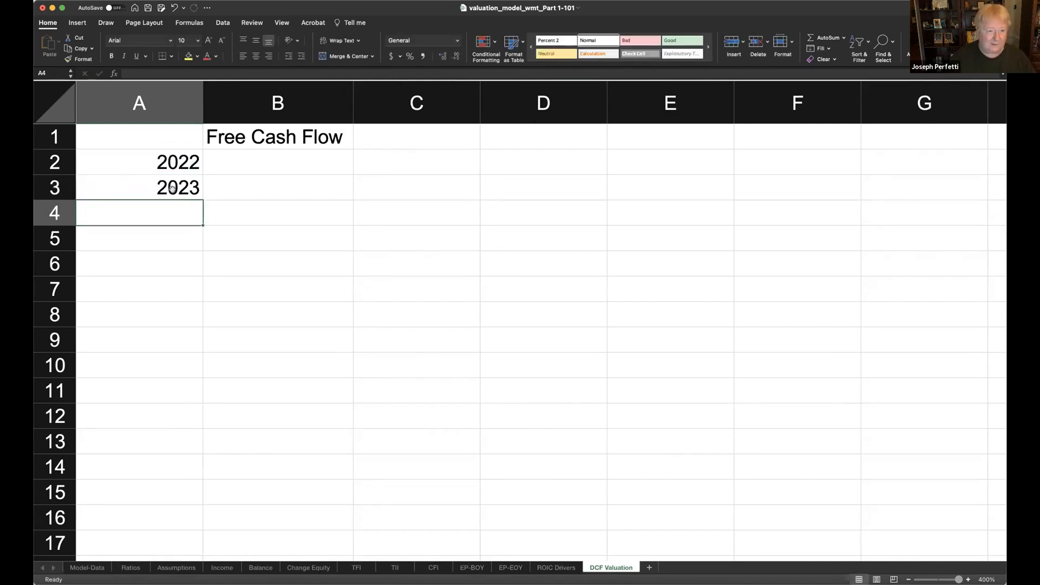
pyautogui.press('super+c')
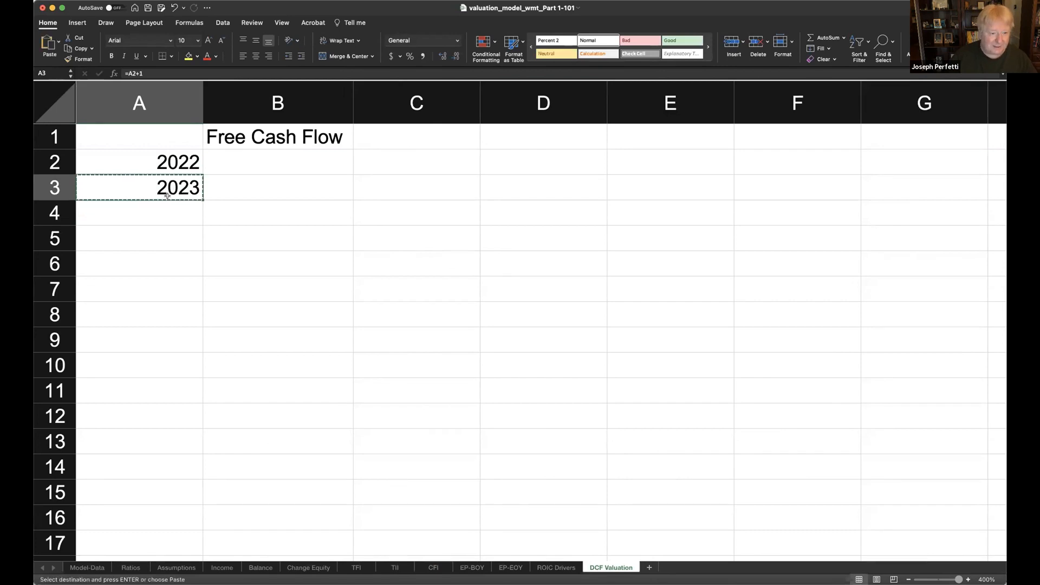
pyautogui.moveTo(161, 211); pyautogui.dragTo(162, 269)
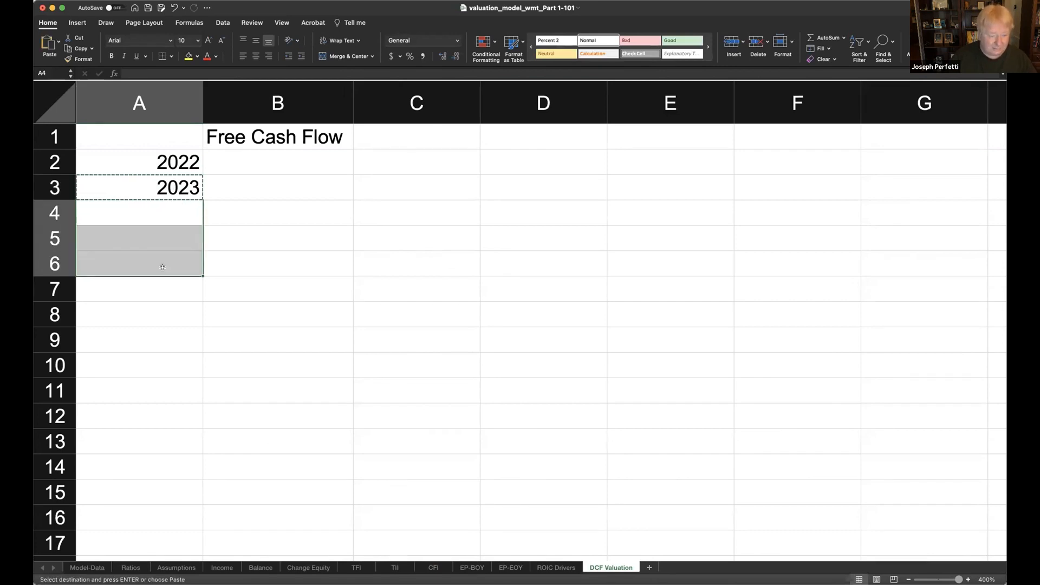
pyautogui.press('super+v')
pyautogui.click(365, 277)
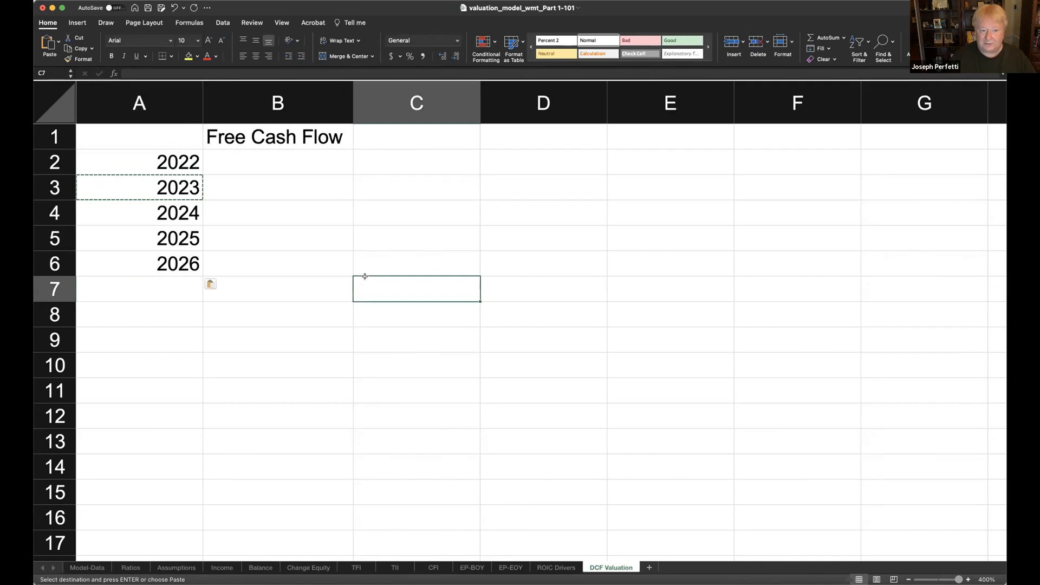
pyautogui.click(168, 269)
pyautogui.press('Up')
pyautogui.press('Up')
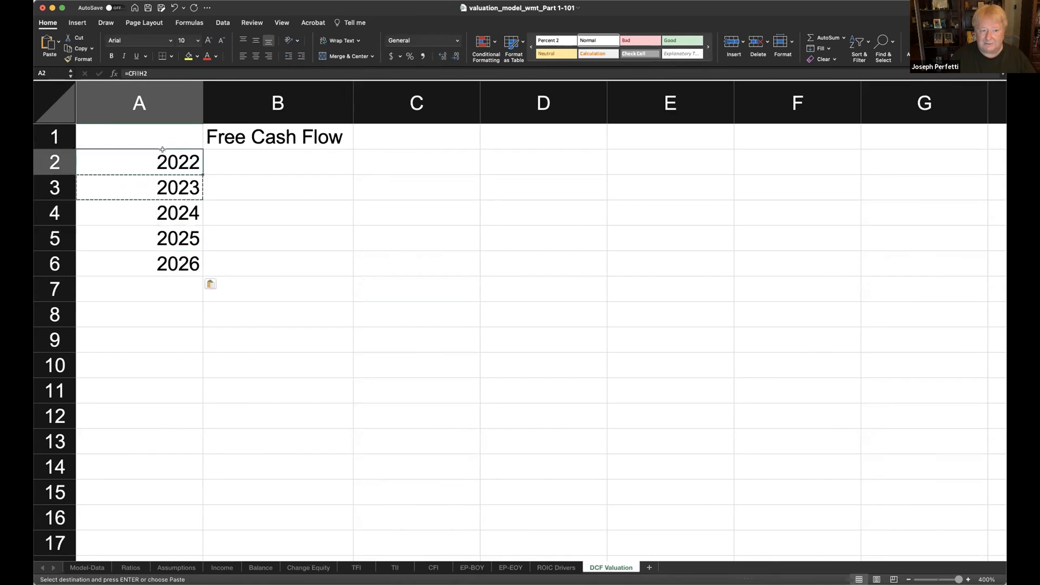
# - Link B2 to the 2022 Free Cash Flow in cell H13 of the CFI sheet
pyautogui.click(299, 151)
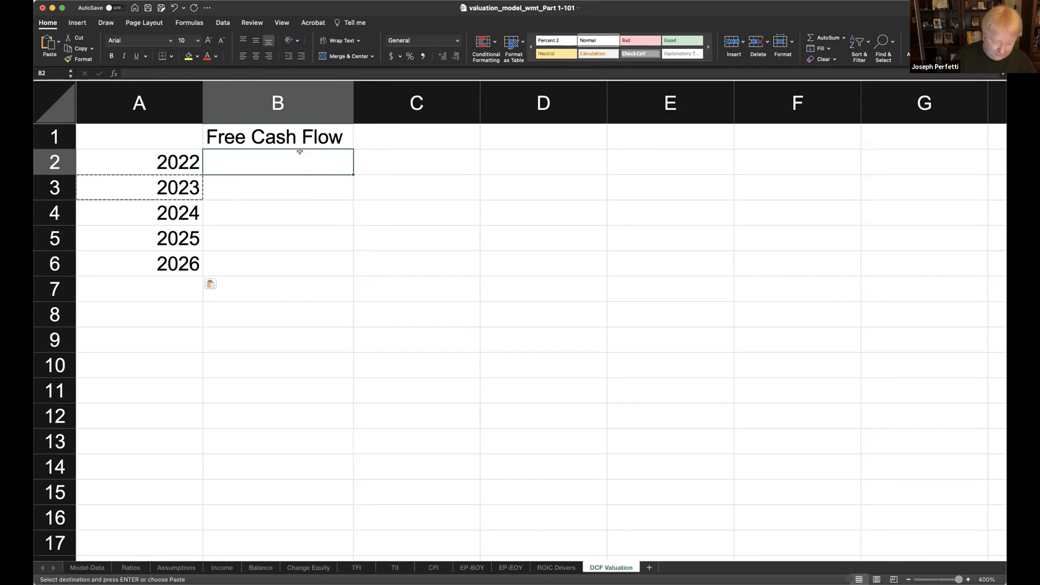
pyautogui.write('=')
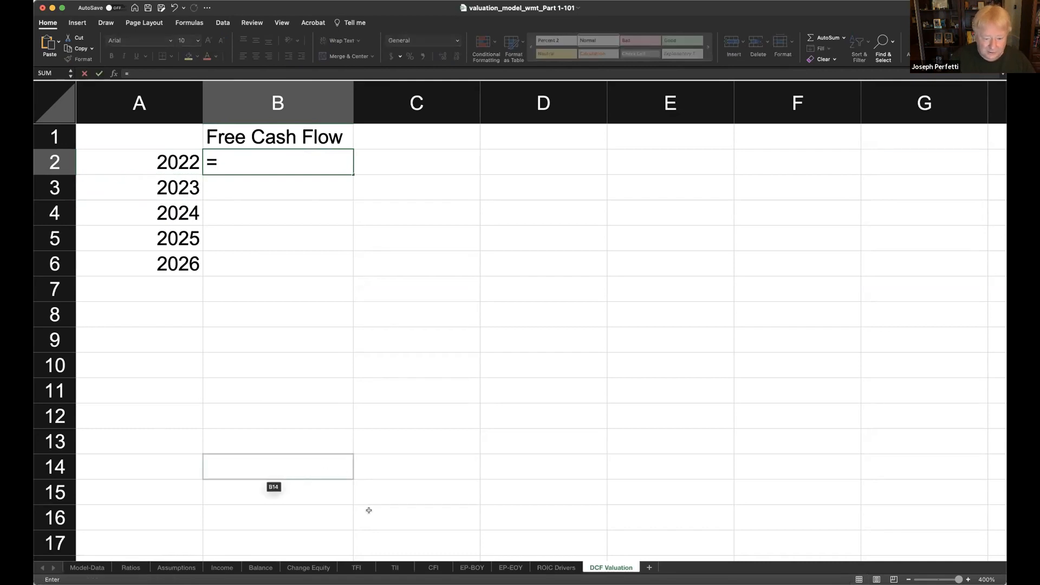
pyautogui.click(434, 568)
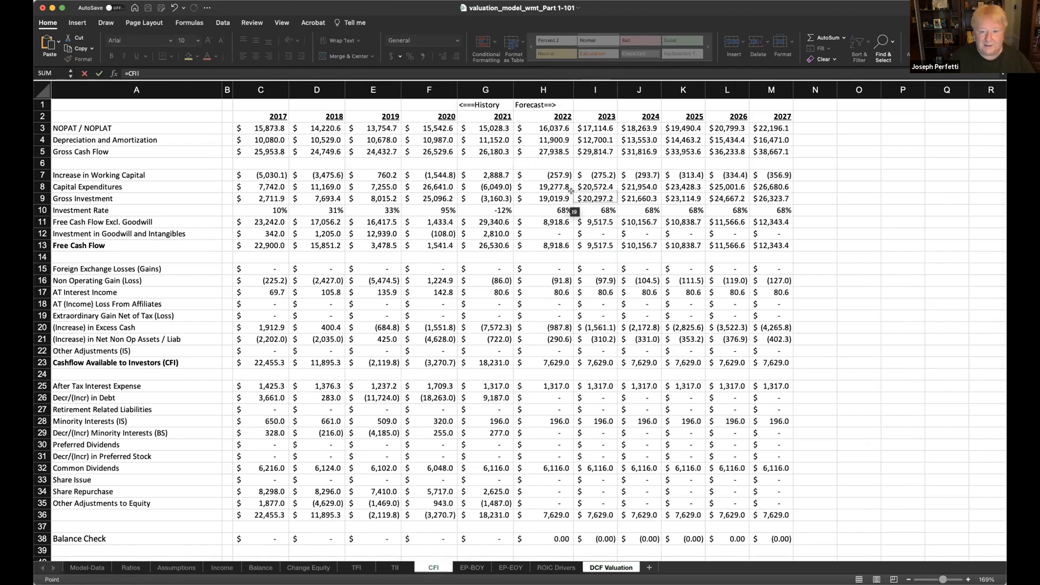
pyautogui.click(547, 246)
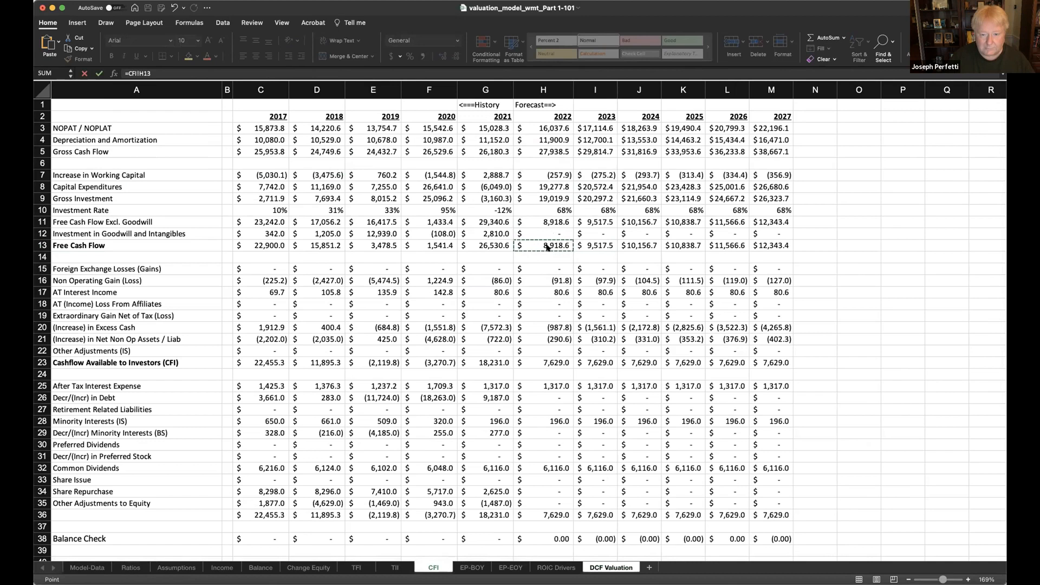
pyautogui.press('Return')
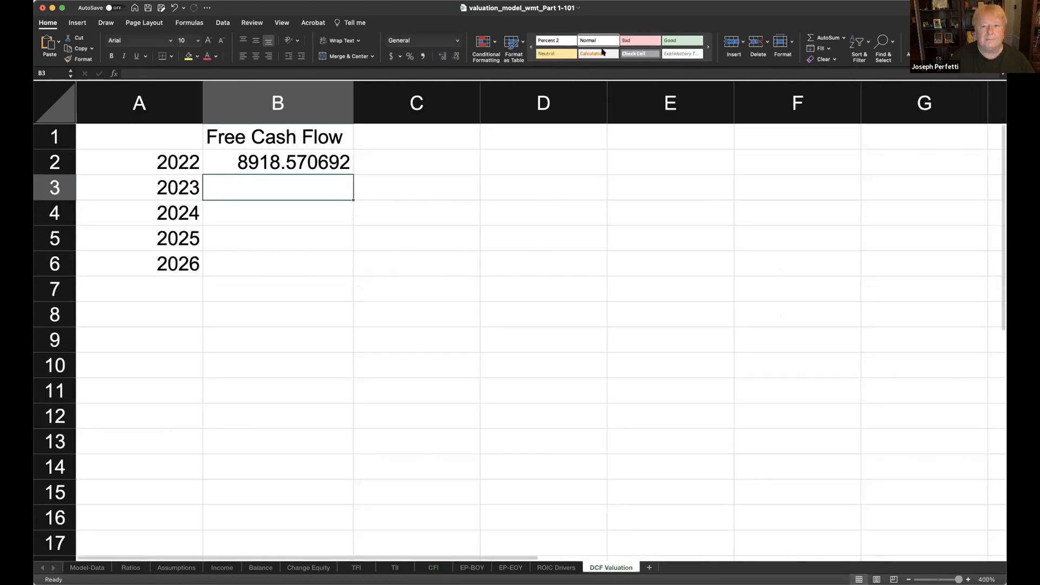
# - Format B2:B6 in accounting style with a dollar sign, thousands separator and two decimals
pyautogui.moveTo(297, 160); pyautogui.dragTo(278, 256)
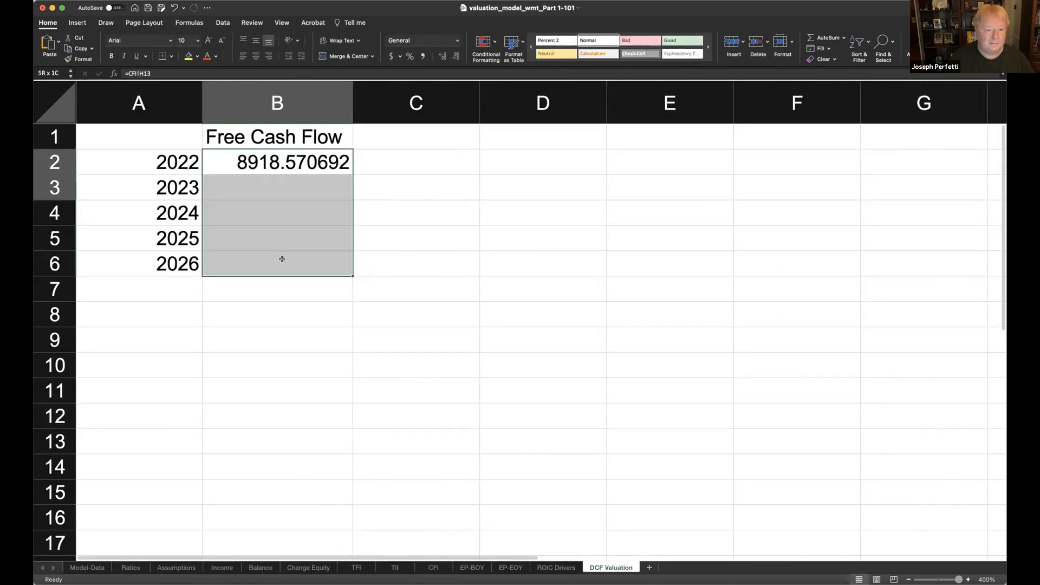
pyautogui.click(423, 57)
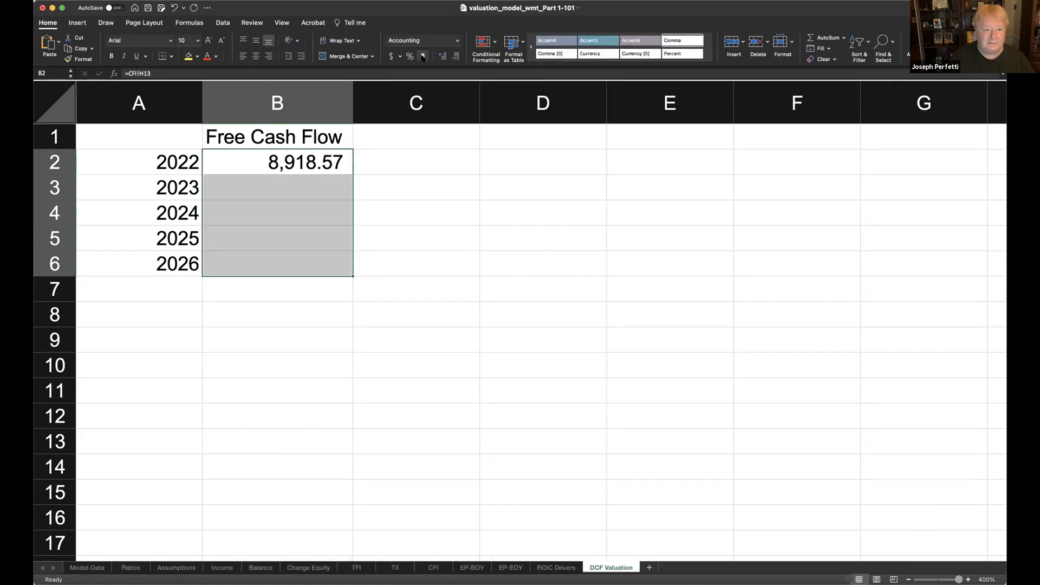
pyautogui.click(390, 56)
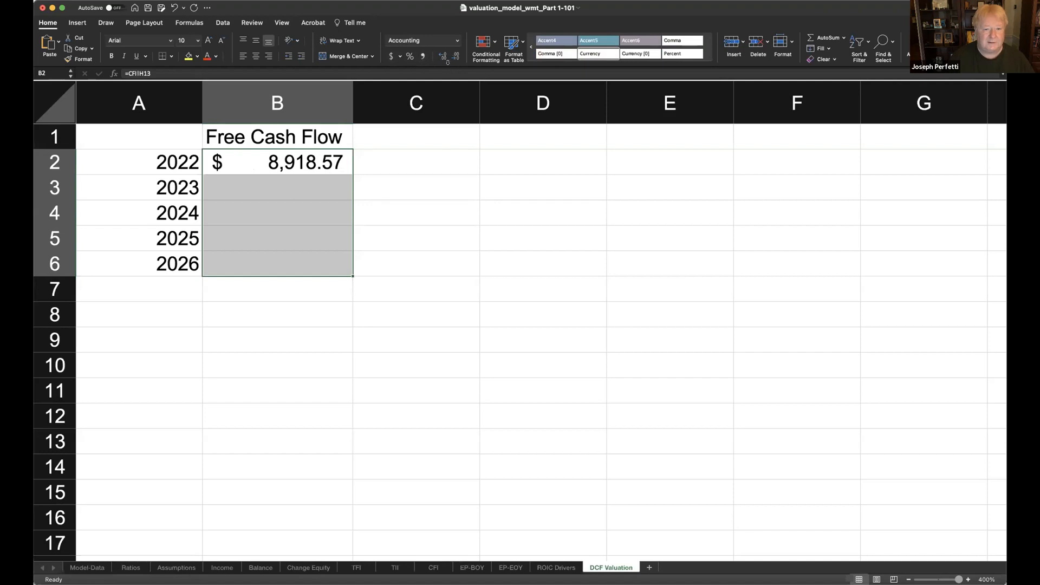
pyautogui.click(493, 226)
# - Link B3 to the 2023 Free Cash Flow in cell I13 of the CFI sheet
pyautogui.click(306, 176)
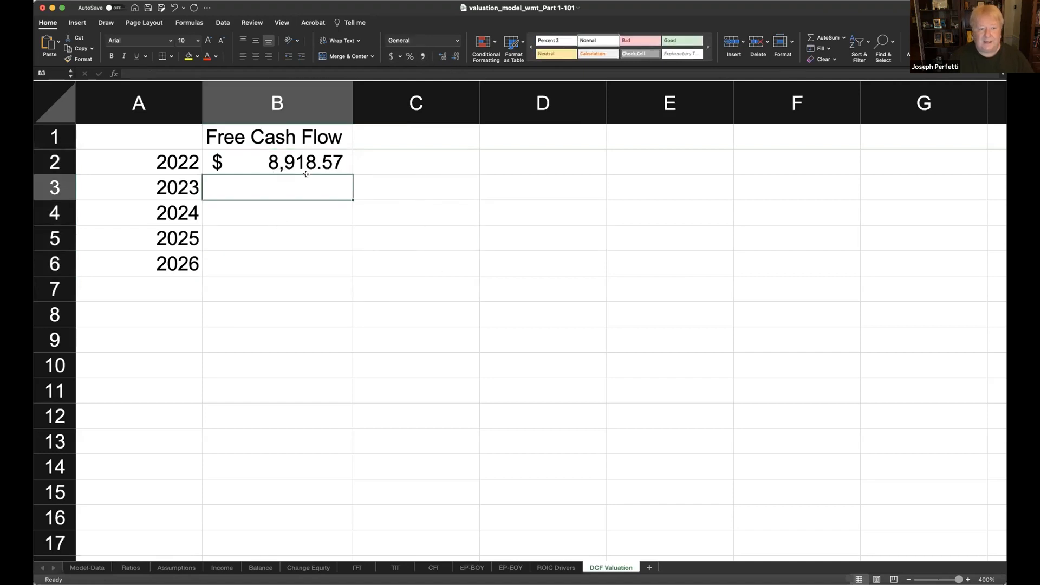
pyautogui.write('=')
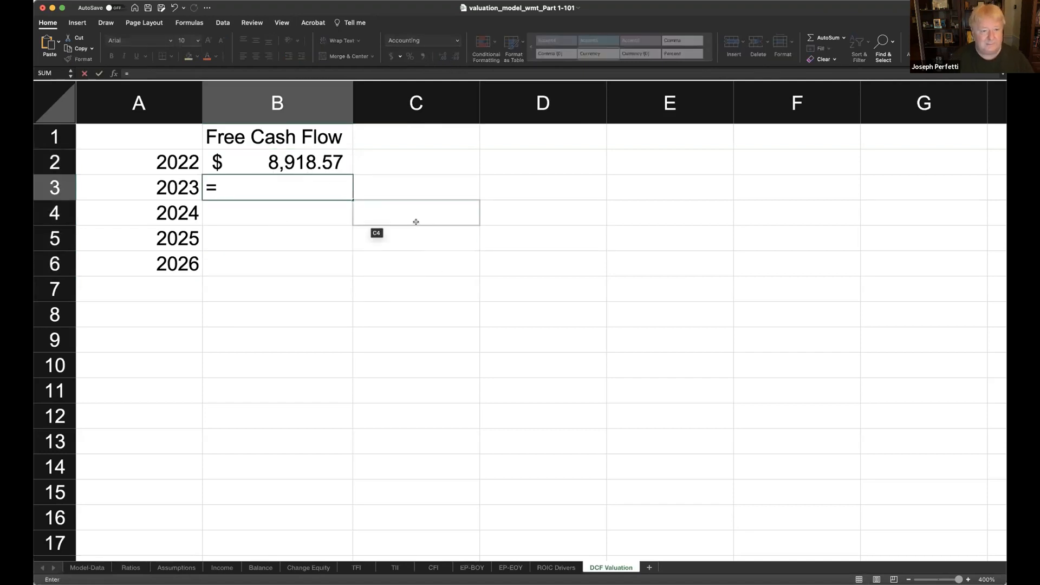
pyautogui.click(442, 567)
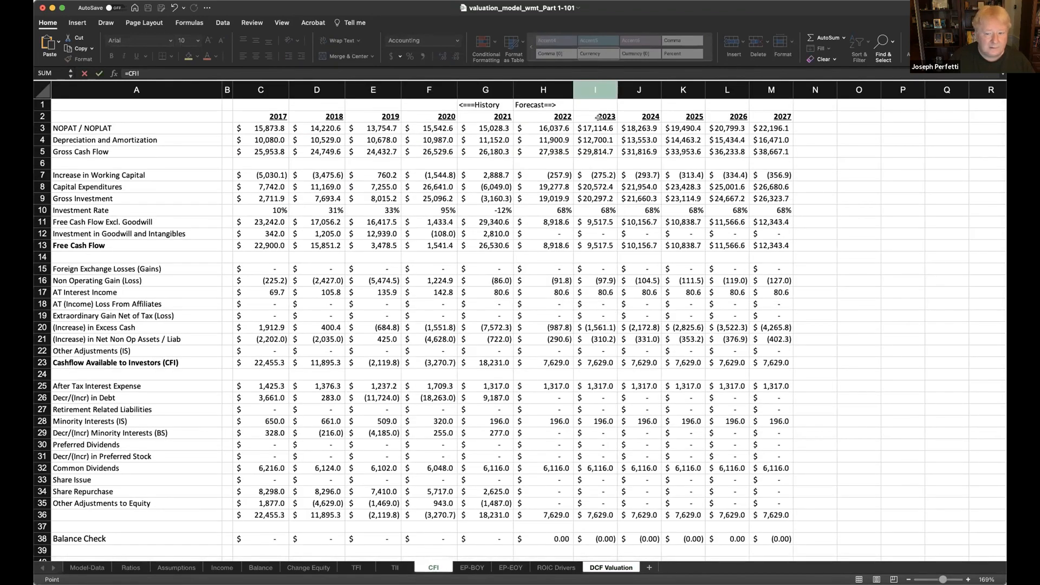
pyautogui.click(594, 245)
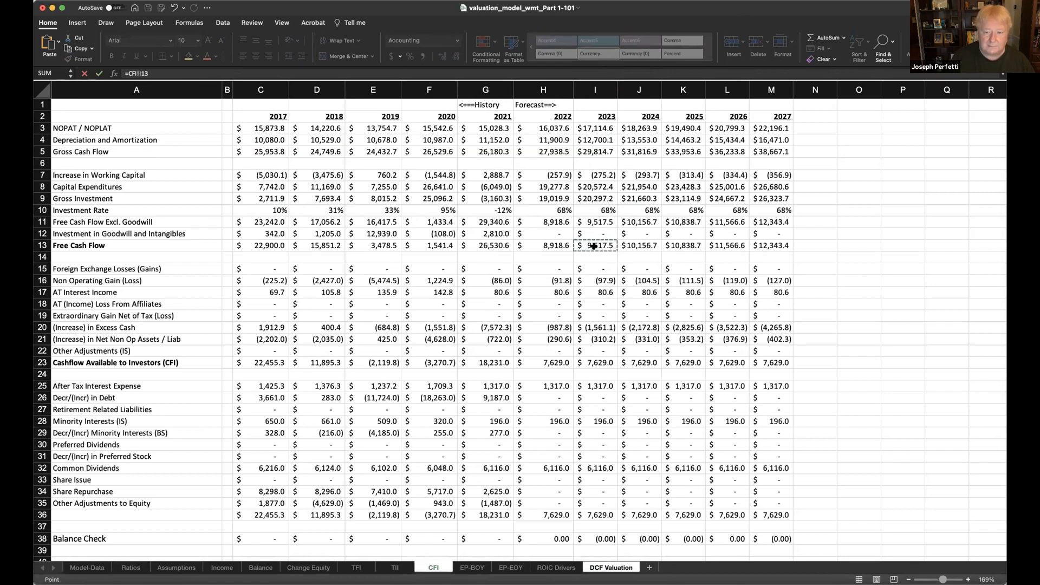
pyautogui.press('Return')
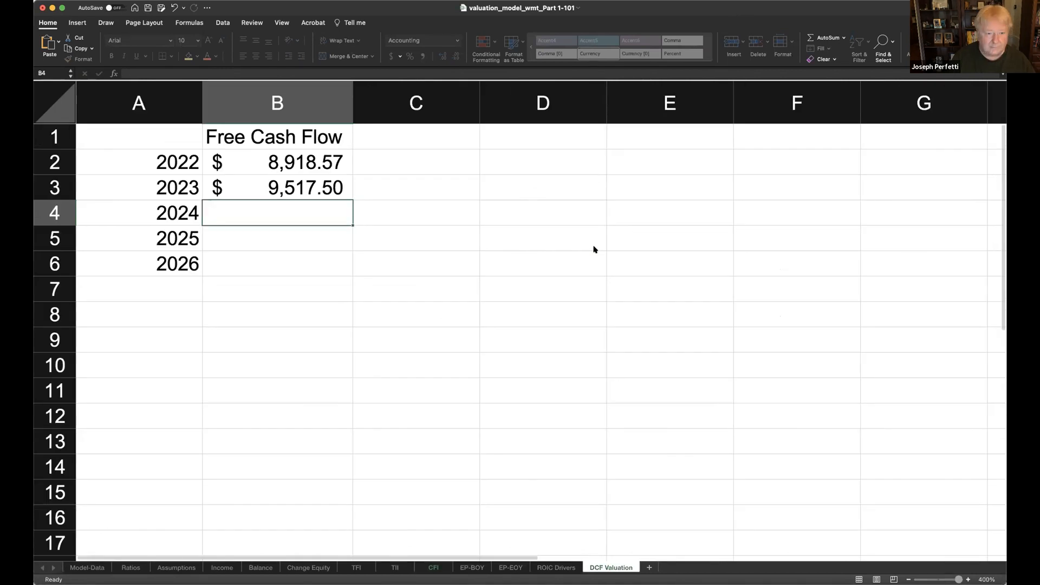
# - Link B4 to the 2024 Free Cash Flow in cell J13 of the CFI sheet
pyautogui.write('=')
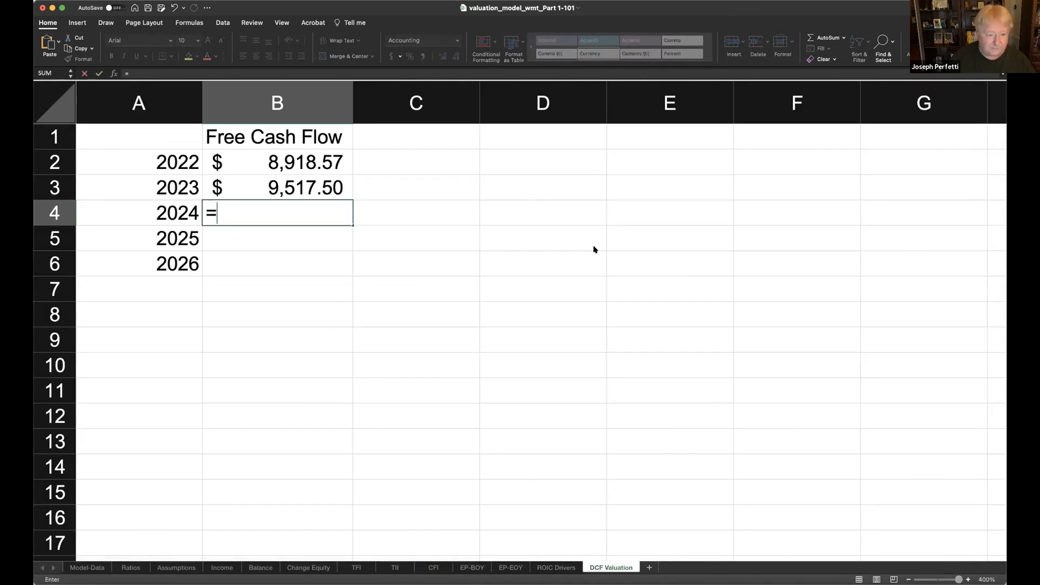
pyautogui.click(434, 567)
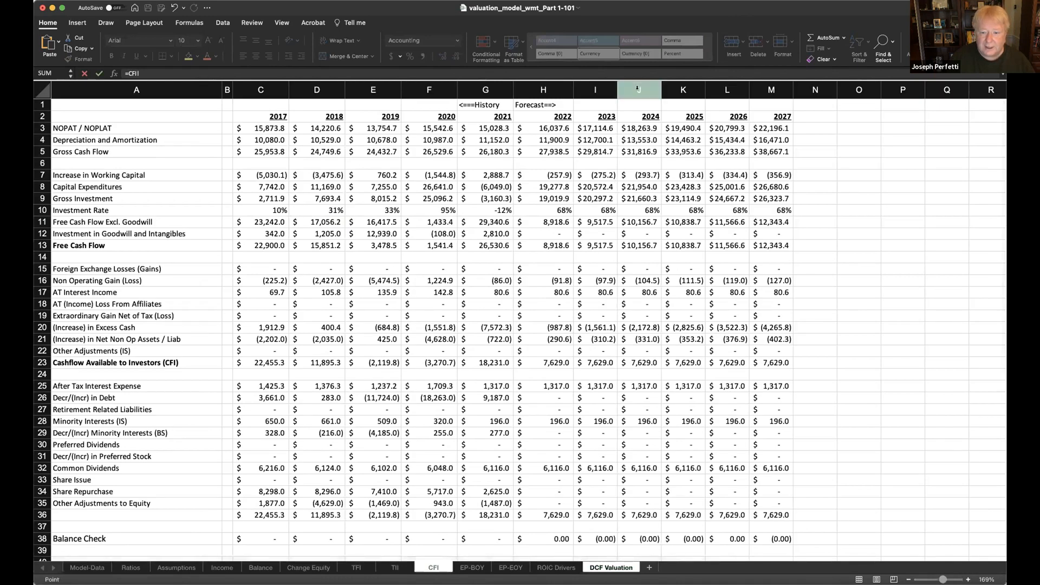
pyautogui.click(643, 245)
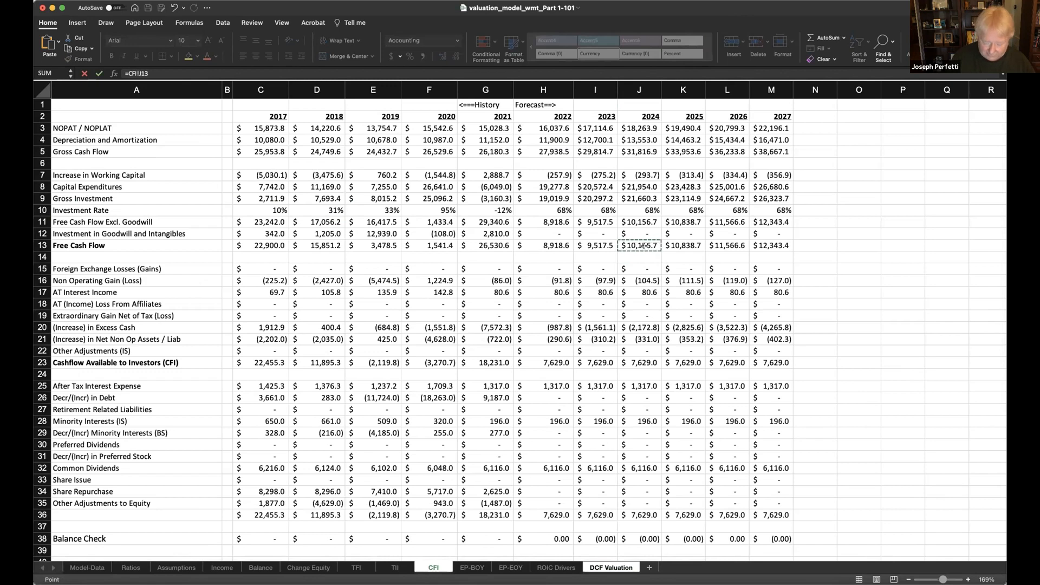
pyautogui.press('Return')
# - Link B5 to the 2025 Free Cash Flow in cell K13 of the CFI sheet
pyautogui.write('=')
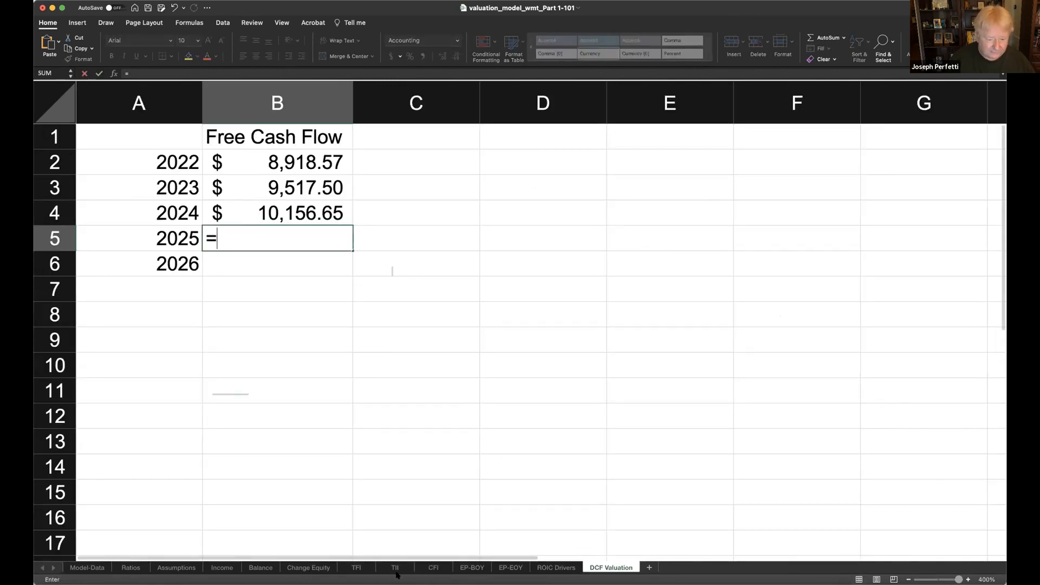
pyautogui.click(434, 567)
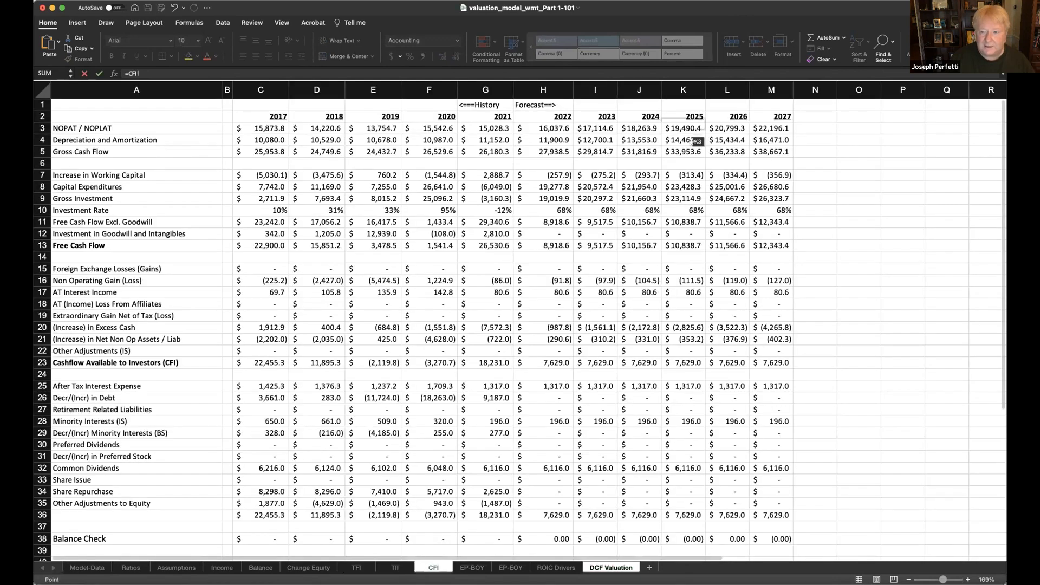
pyautogui.click(677, 242)
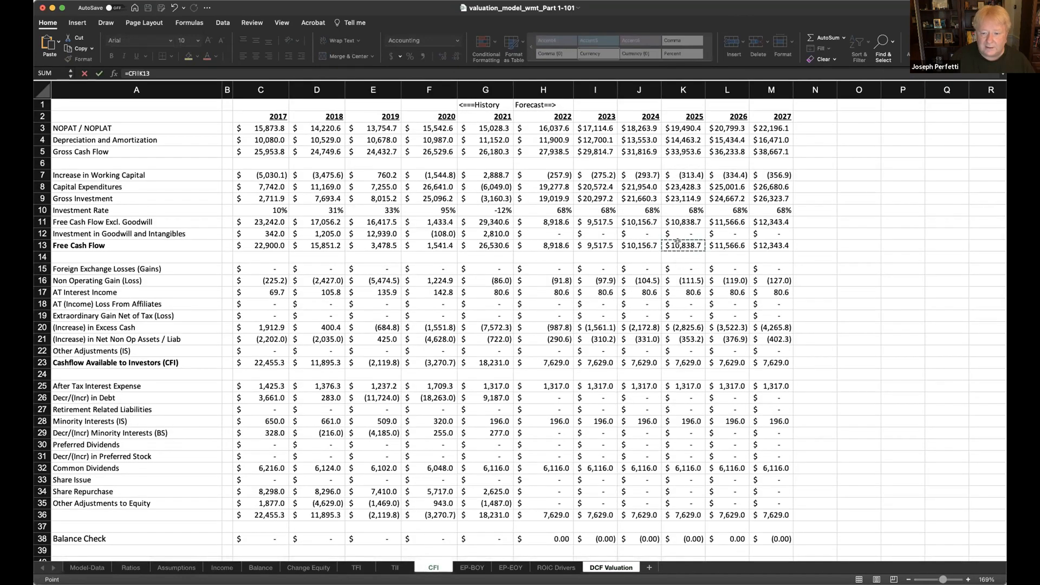
pyautogui.press('Return')
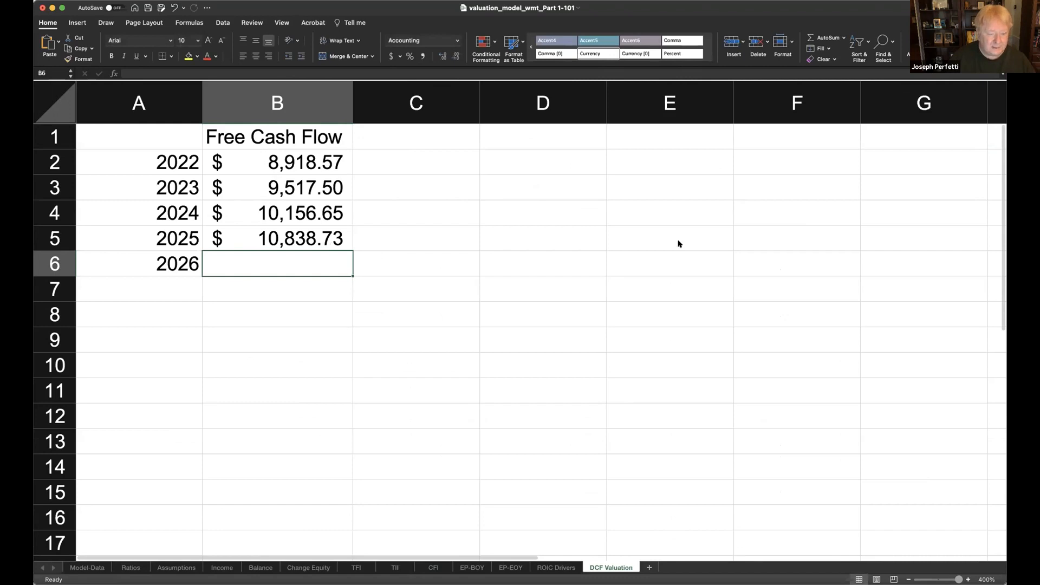
# - Link B6 to the 2026 Free Cash Flow in cell L13 of the CFI sheet
pyautogui.write('=')
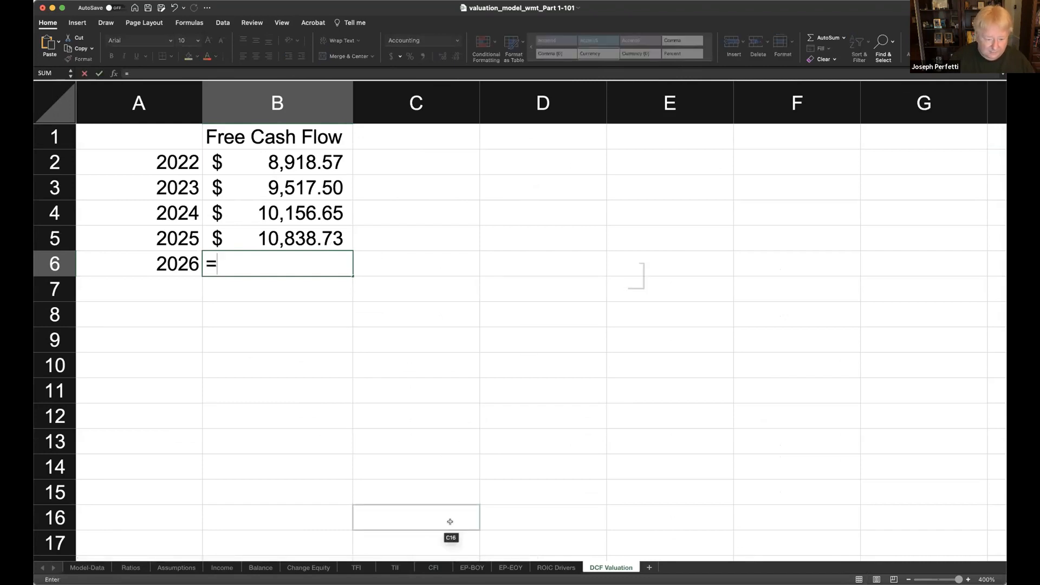
pyautogui.click(433, 568)
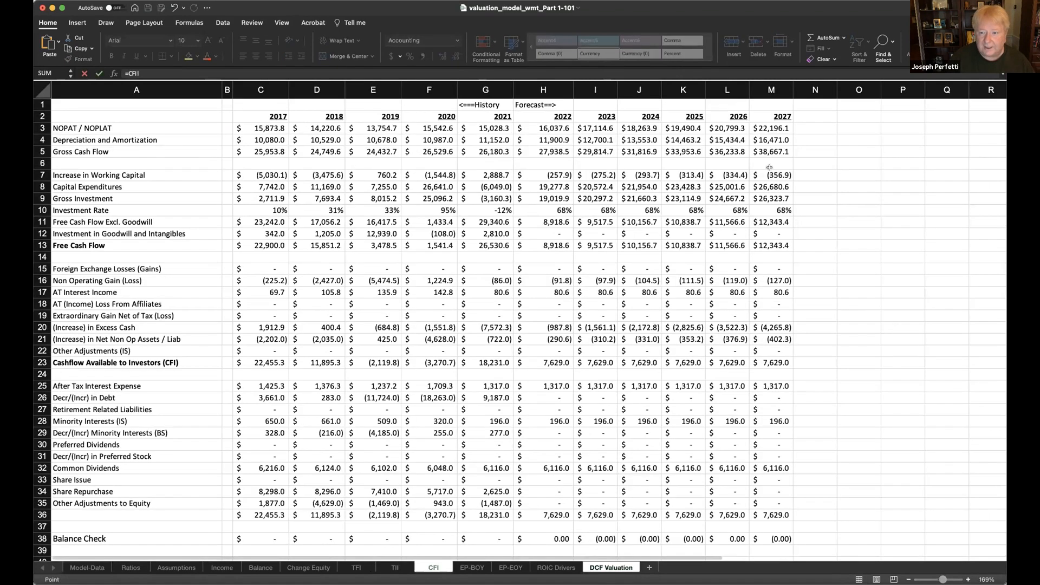
pyautogui.click(730, 244)
pyautogui.press('Return')
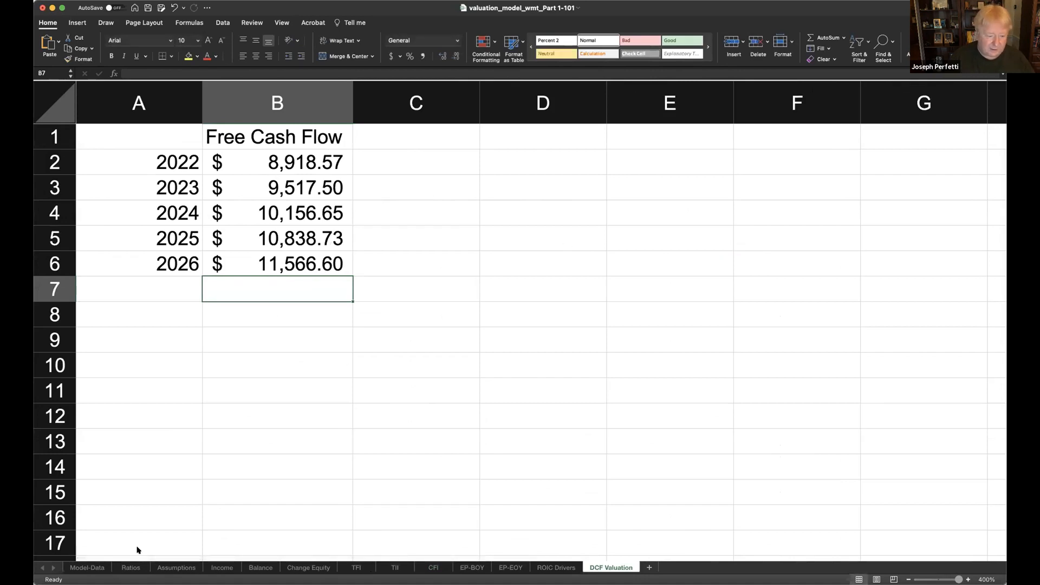
pyautogui.click(131, 568)
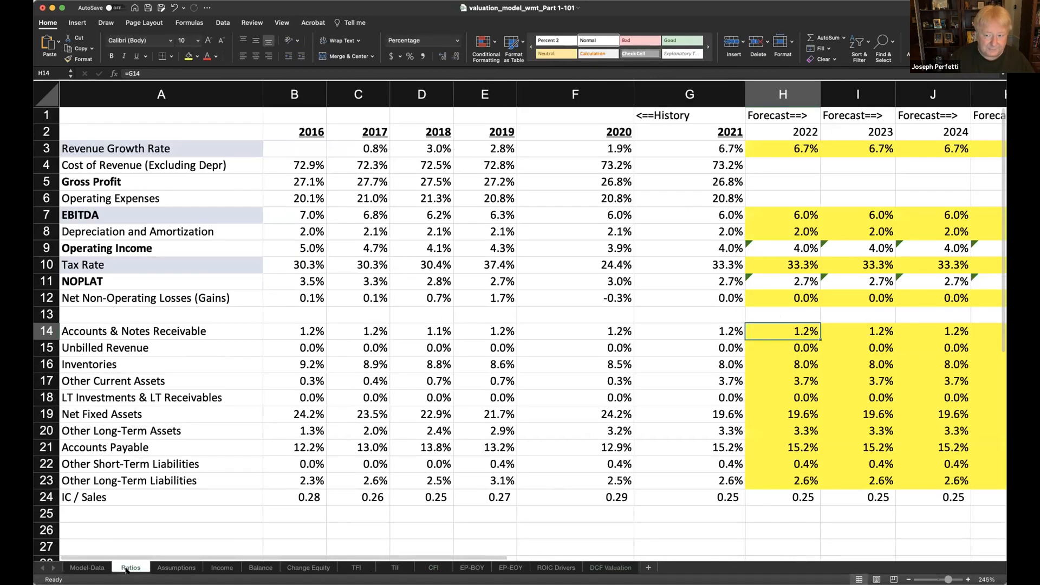
pyautogui.click(608, 568)
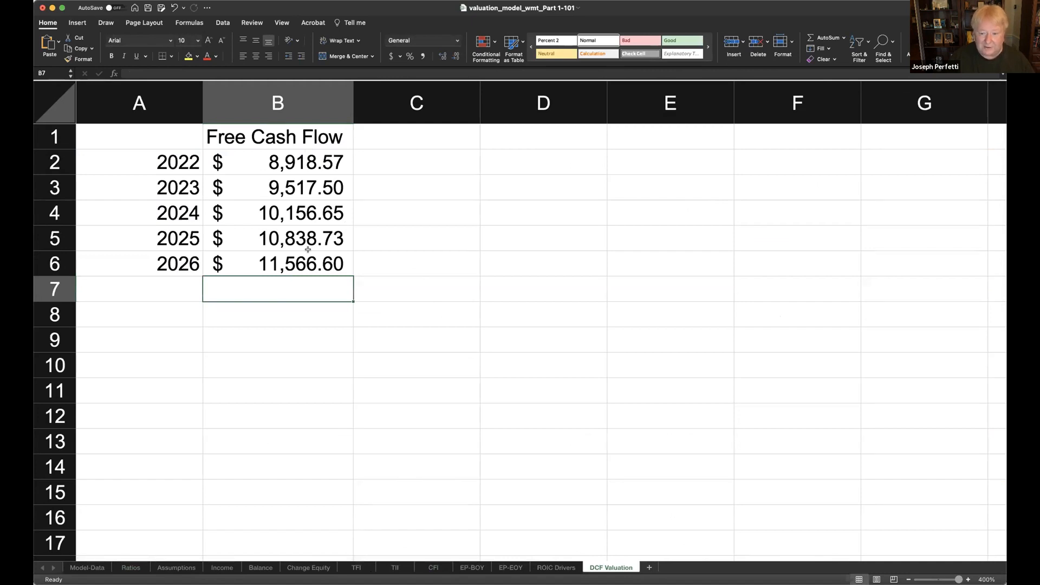
# - Enter the heading "Discount Factors" in C1 and widen column C to fit it
pyautogui.click(410, 131)
pyautogui.write('Di')
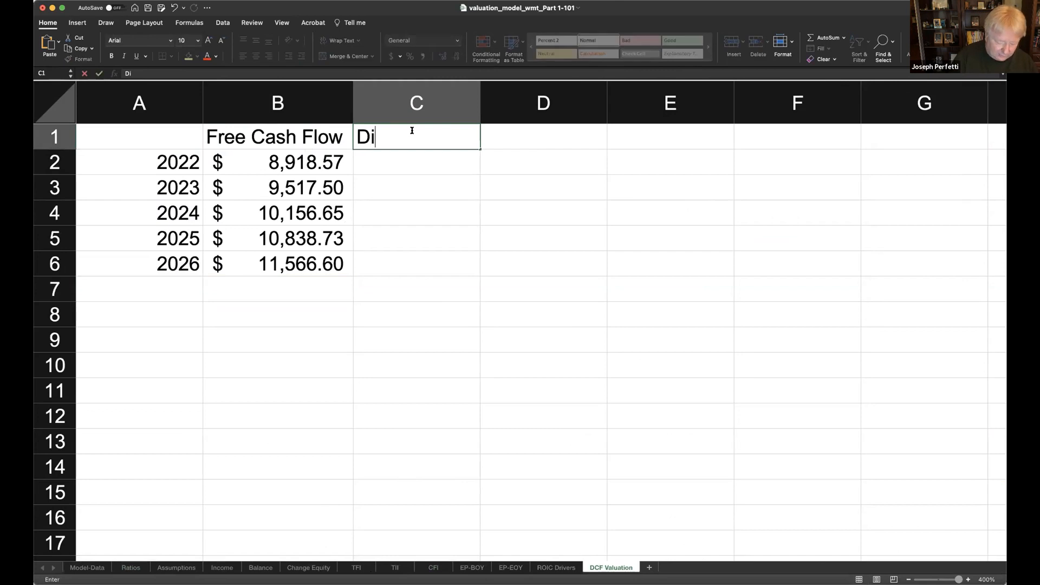
pyautogui.write('scount Factors')
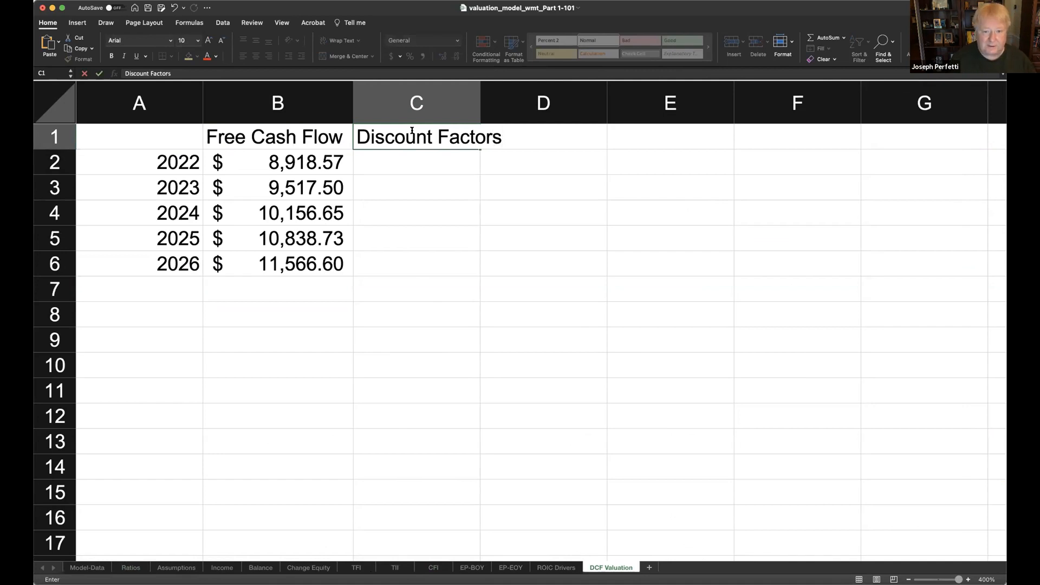
pyautogui.press('Return')
pyautogui.click(479, 102)
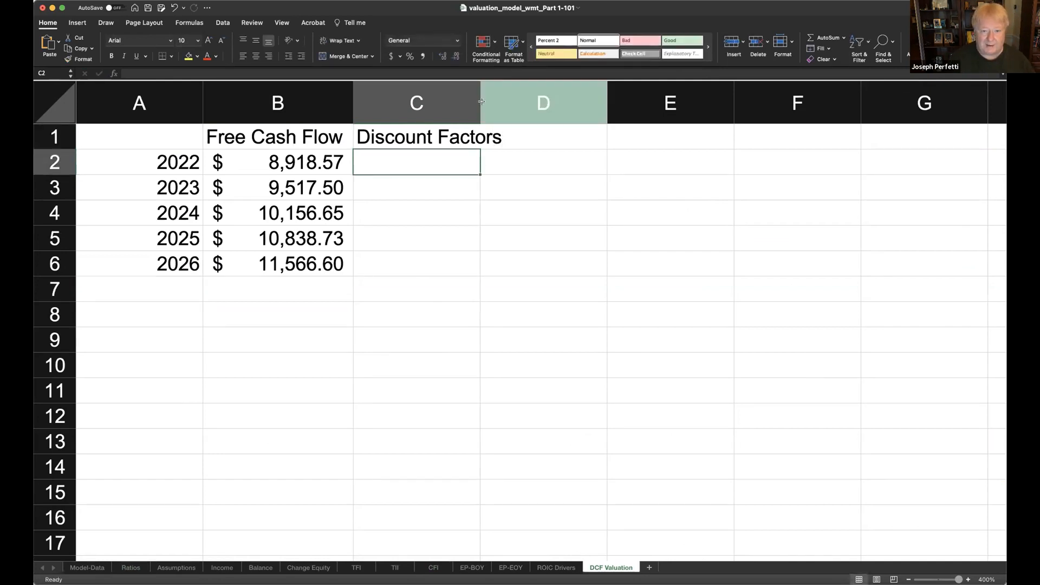
pyautogui.moveTo(479, 102); pyautogui.dragTo(514, 102)
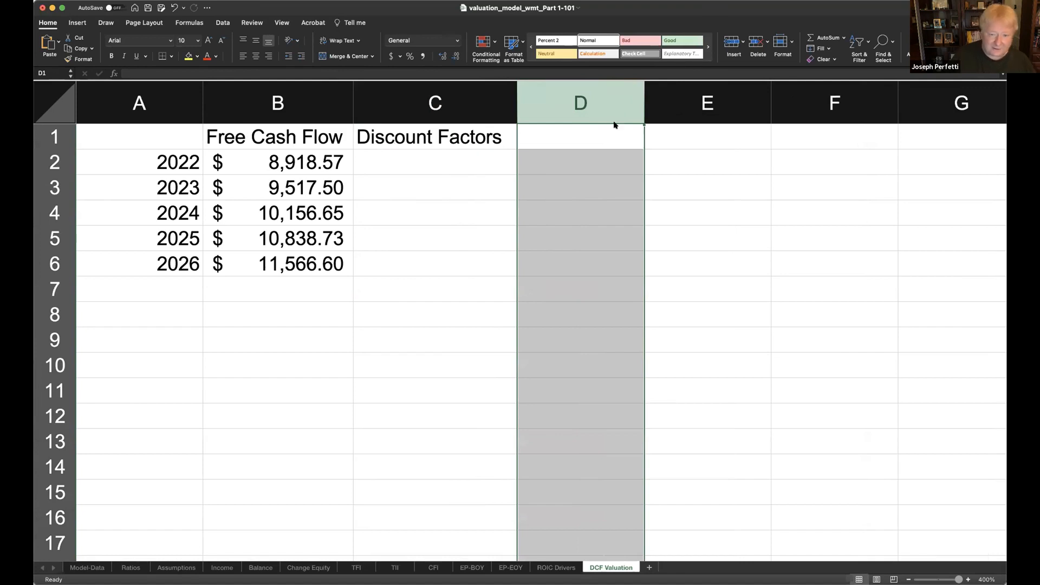
# - Enter the heading "Disc FCF" in D1
pyautogui.click(590, 136)
pyautogui.write('Disc FCCF')
pyautogui.press('BackSpace')
pyautogui.press('BackSpace')
pyautogui.write('F')
pyautogui.press('Return')
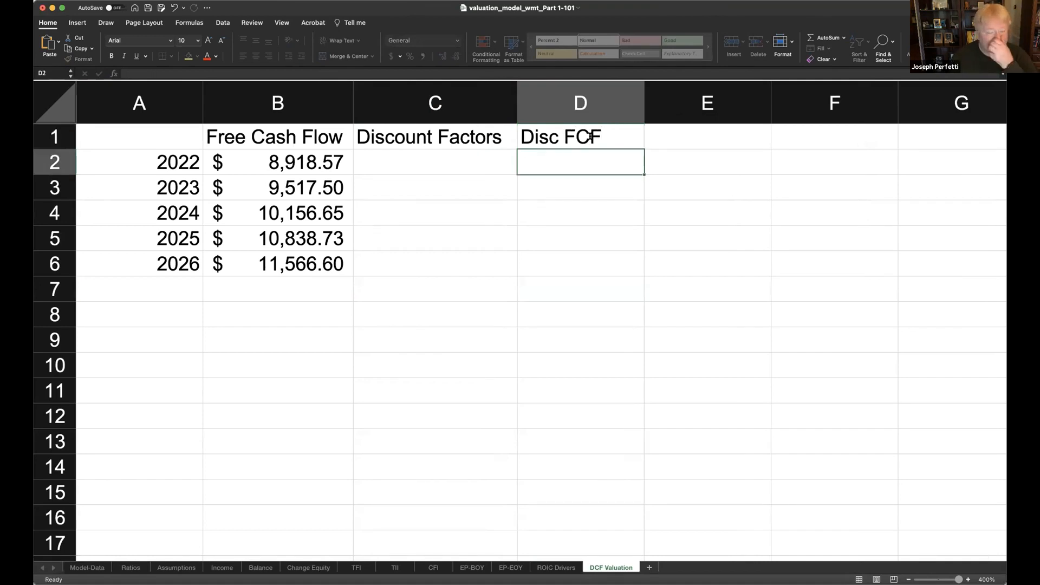
# - Enter the 2022 discount factor in C2 as =1/(1+Assumptions!B4), referencing the WACC on the Assumptions sheet
pyautogui.click(459, 162)
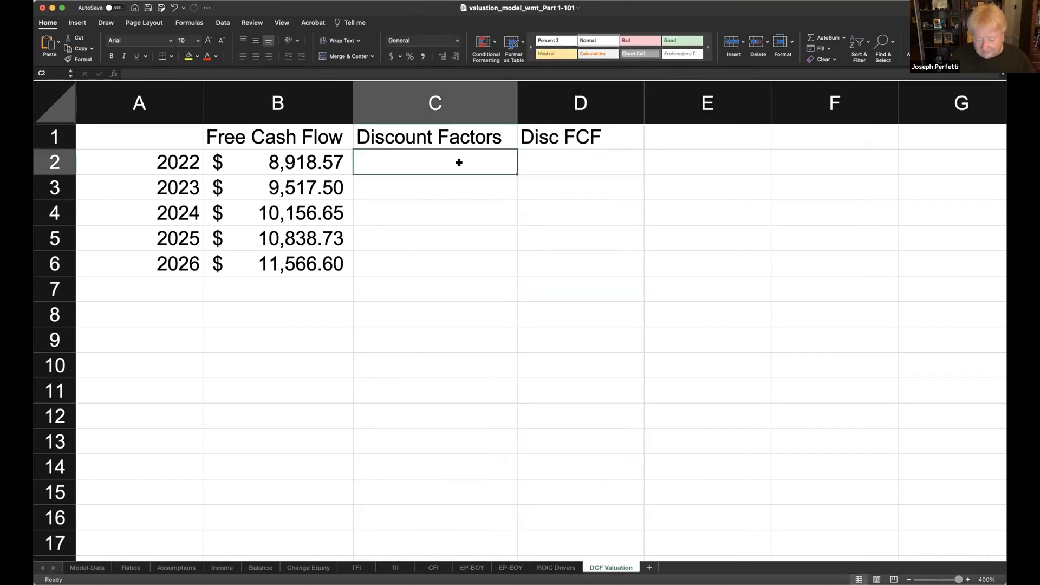
pyautogui.write('=1')
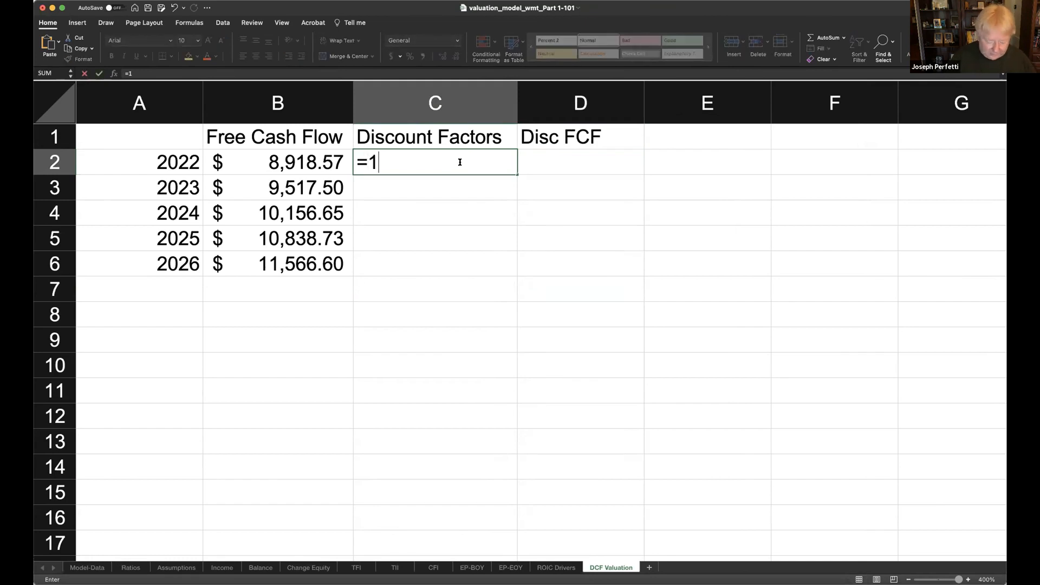
pyautogui.write('/(')
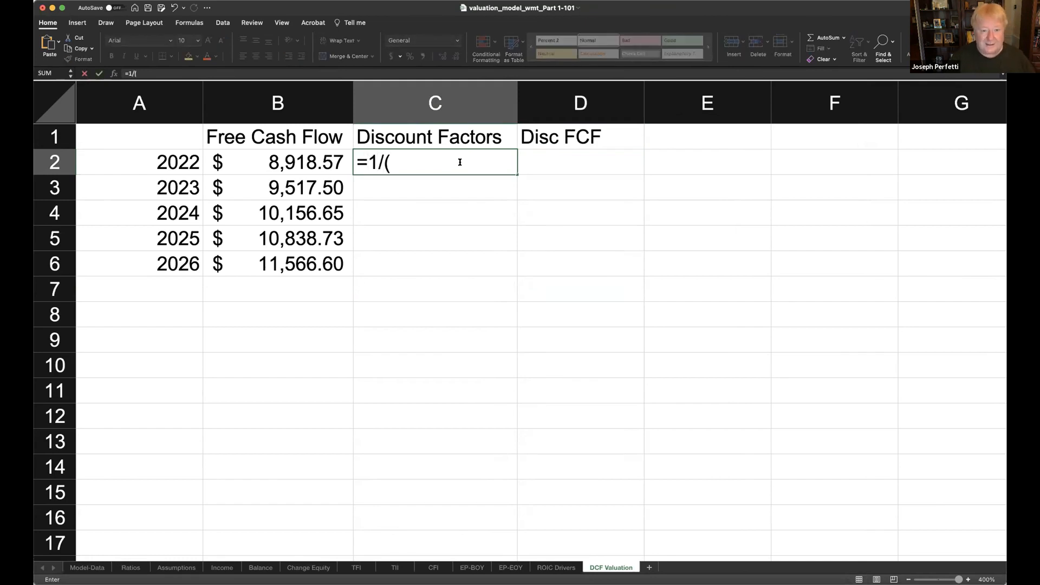
pyautogui.write('1+')
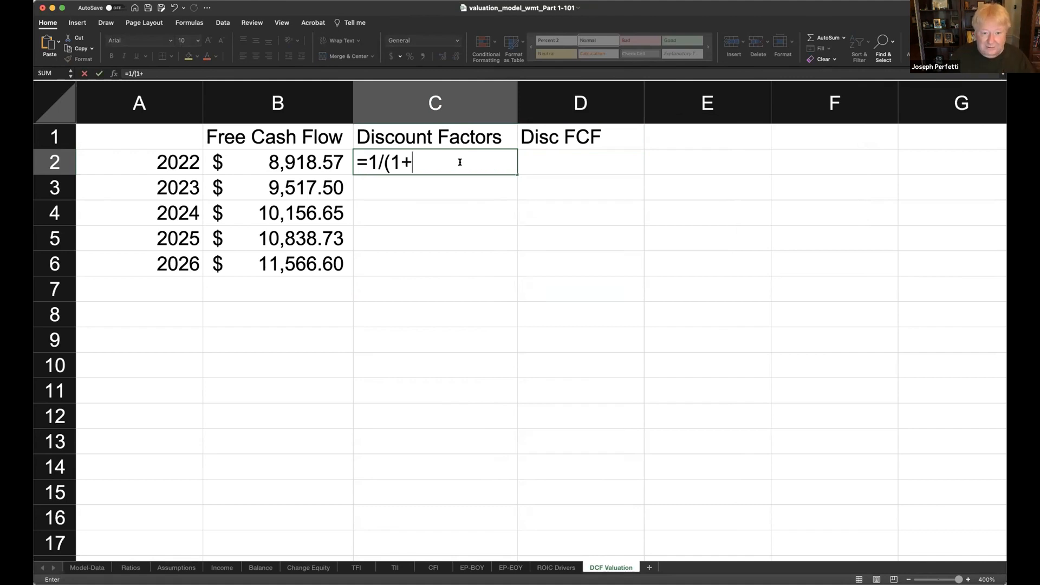
pyautogui.click(171, 569)
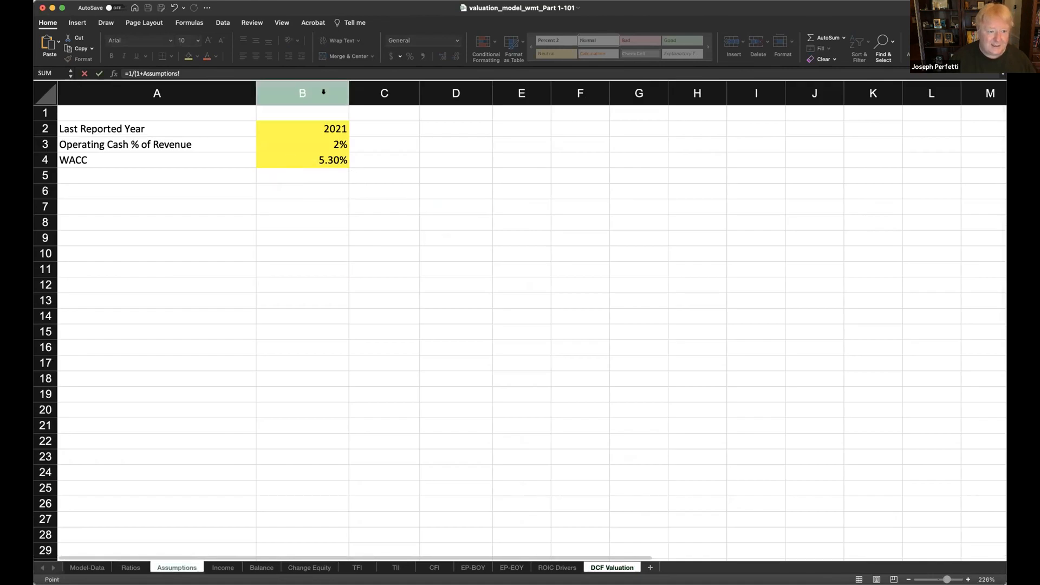
pyautogui.click(314, 157)
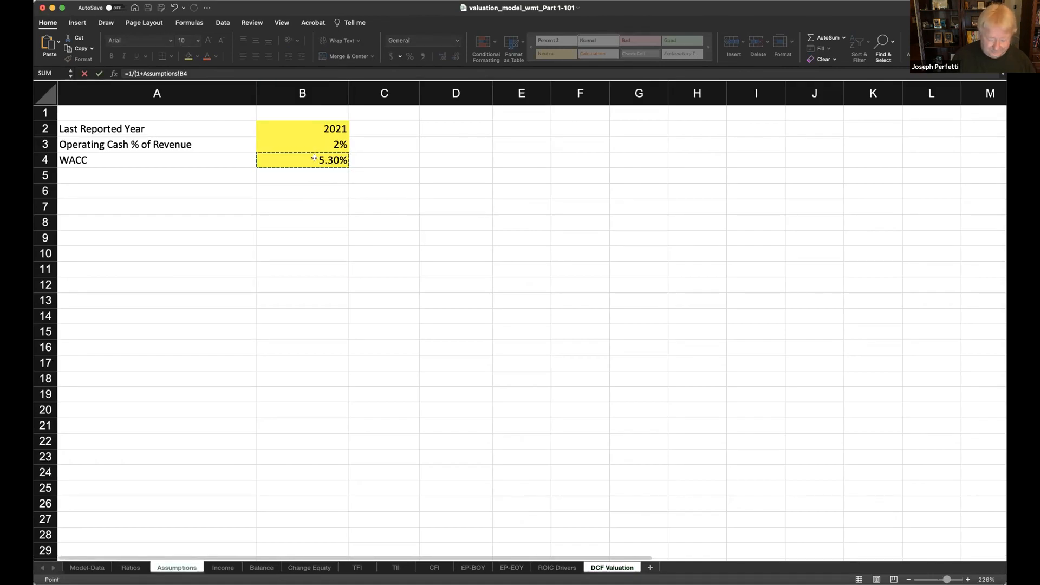
pyautogui.write(')')
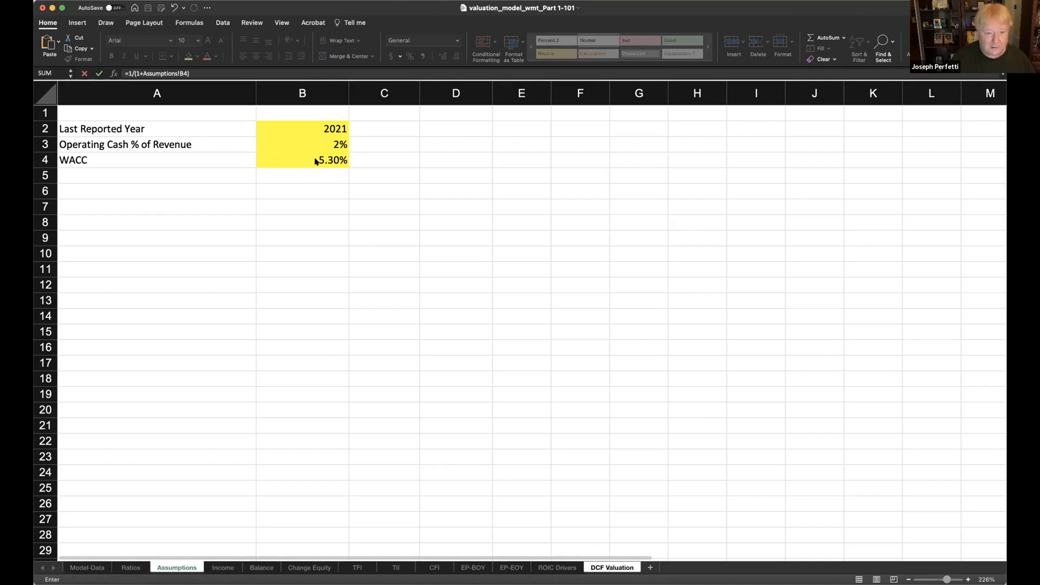
pyautogui.press('Return')
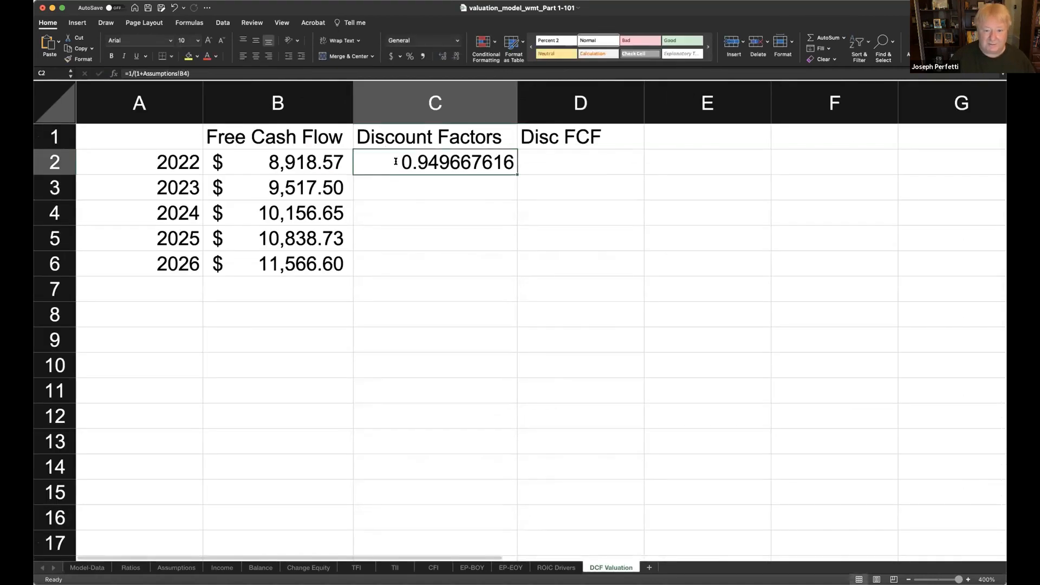
# - Make the WACC reference in the C2 formula absolute so it reads =1/(1+Assumptions!$B$4)
pyautogui.doubleClick(394, 160)
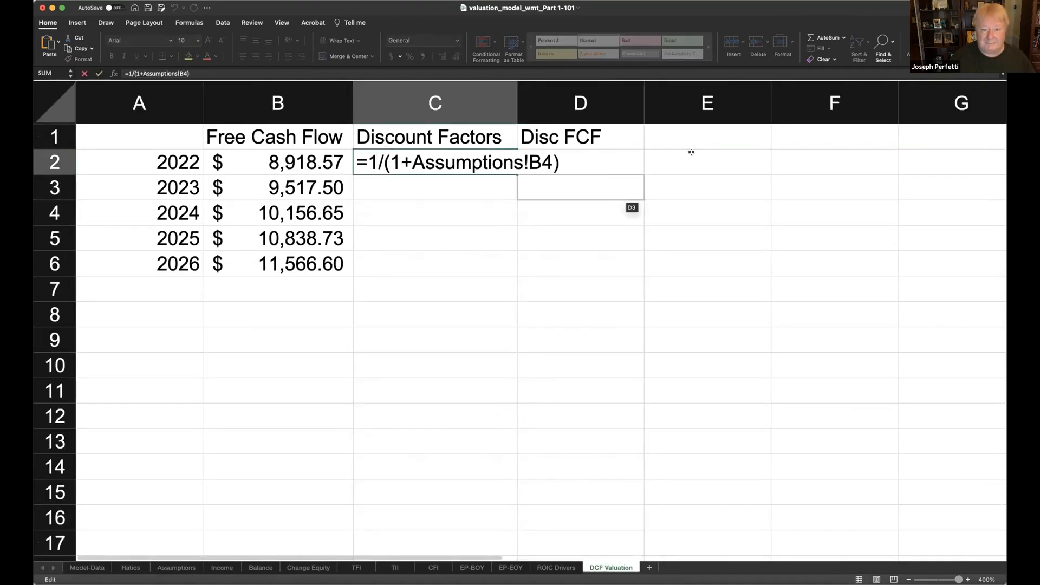
pyautogui.click(526, 162)
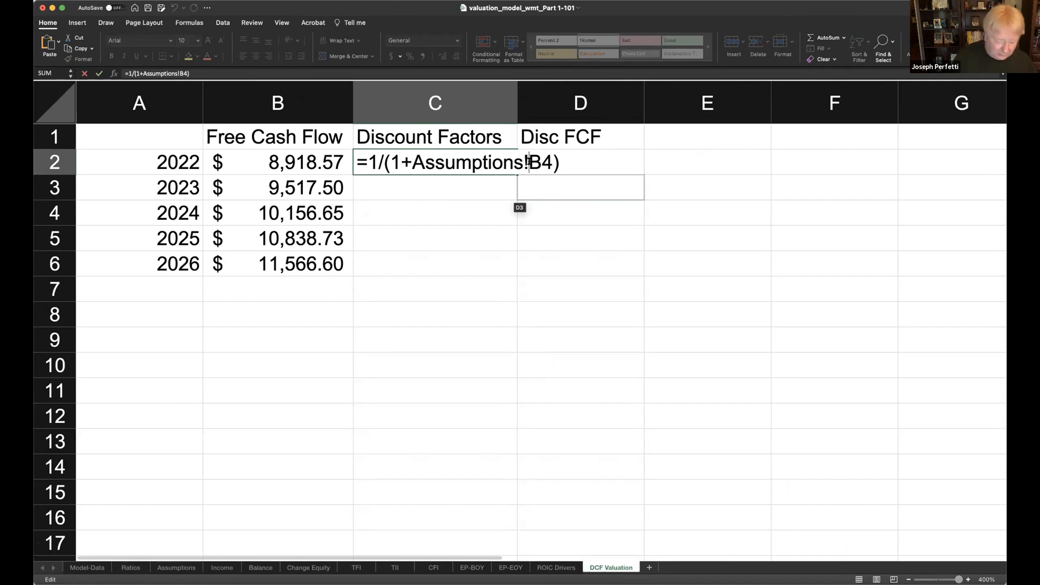
pyautogui.write('$')
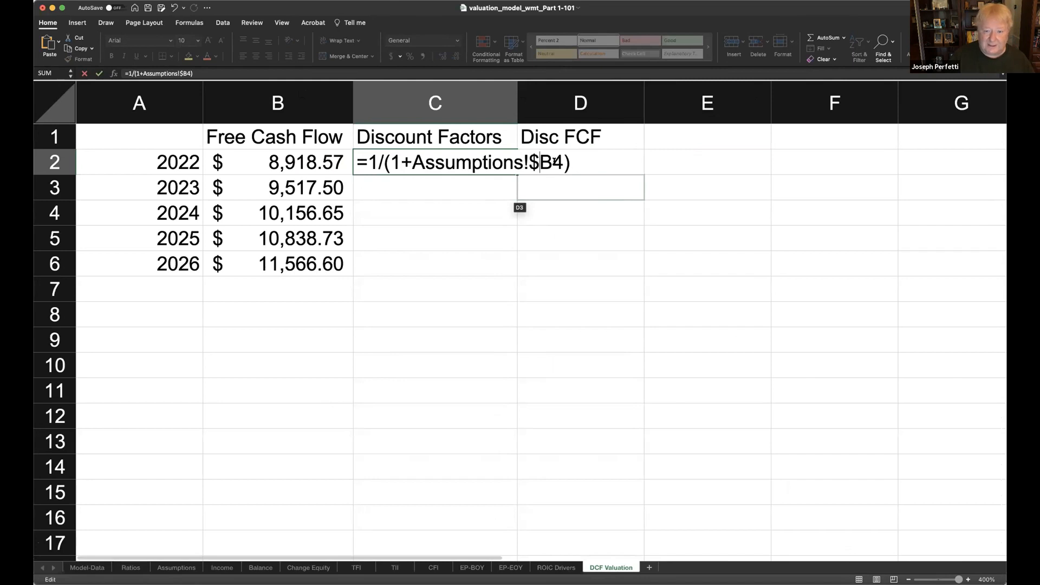
pyautogui.click(557, 162)
pyautogui.write('$')
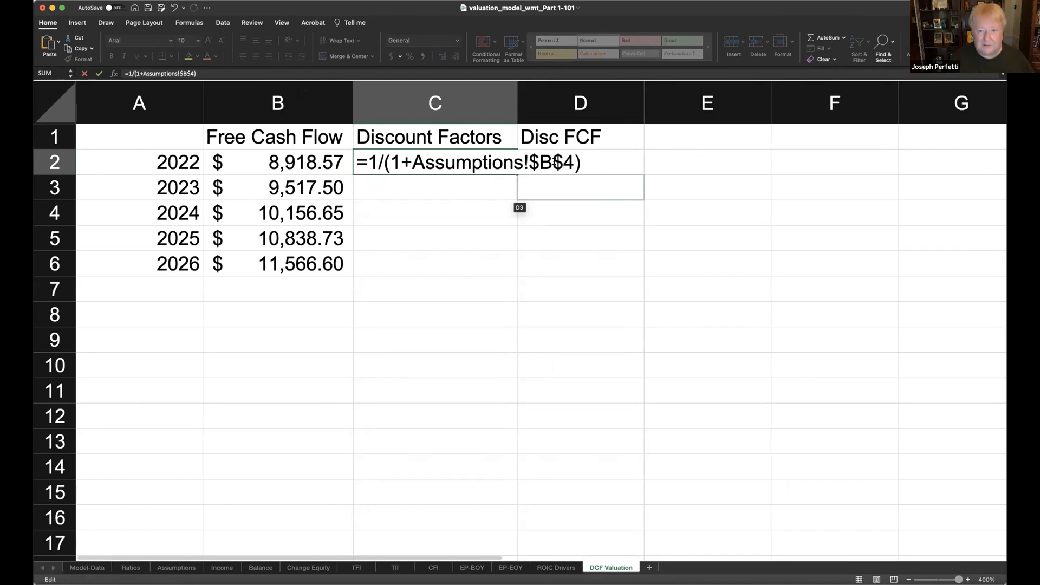
pyautogui.press('Return')
pyautogui.click(469, 152)
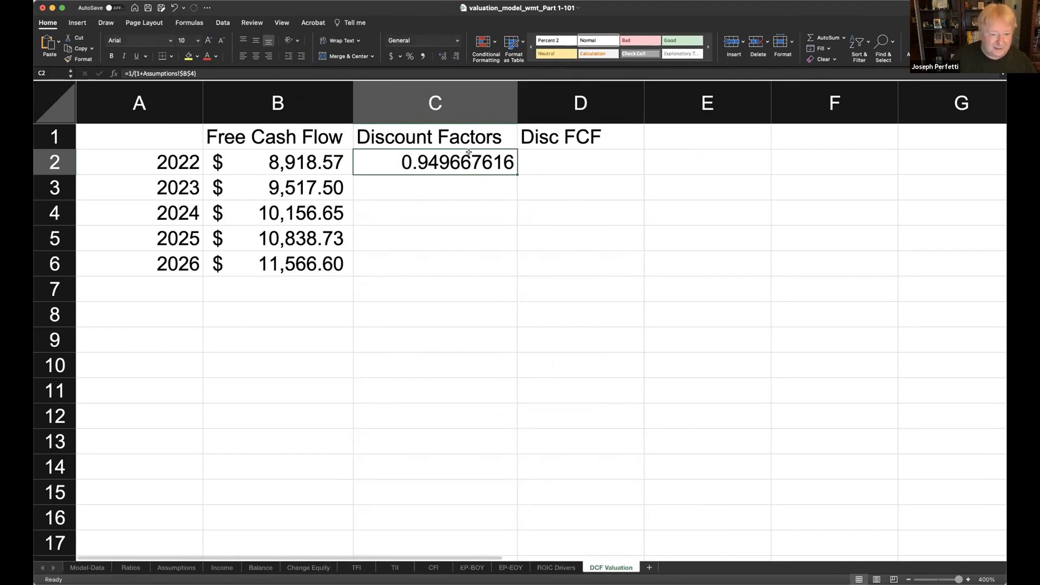
# - Copy the 2022 discount factor formula from C2 into C3:C6 for the years 2023 to 2026
pyautogui.press('cmd+c')
pyautogui.moveTo(444, 180); pyautogui.dragTo(443, 265)
pyautogui.press('cmd+v')
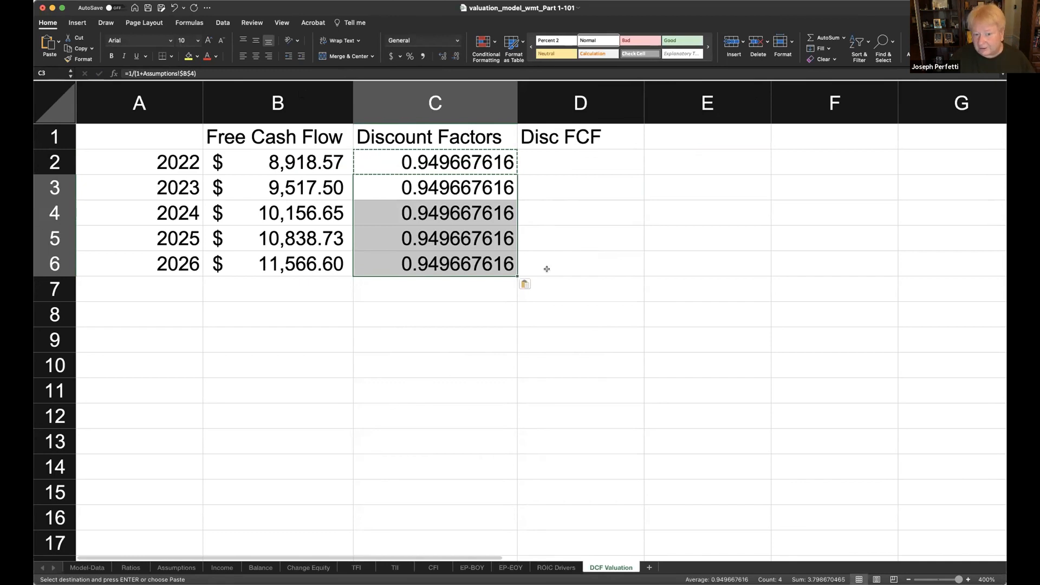
pyautogui.click(547, 268)
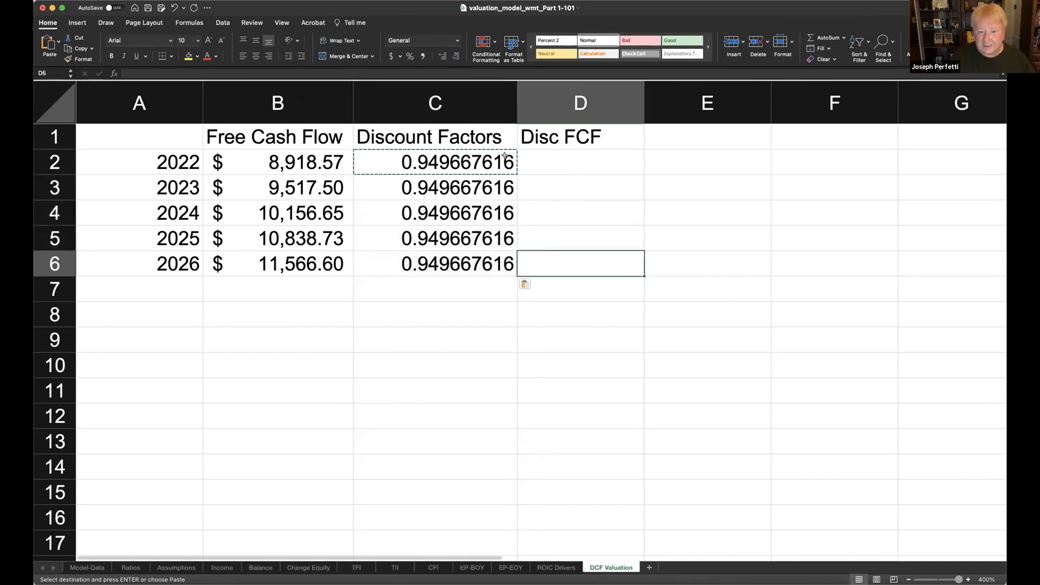
# - Add the exponent ^2 to the 2023 discount factor formula in C3 and ^3 to the 2024 formula in C4
pyautogui.click(480, 158)
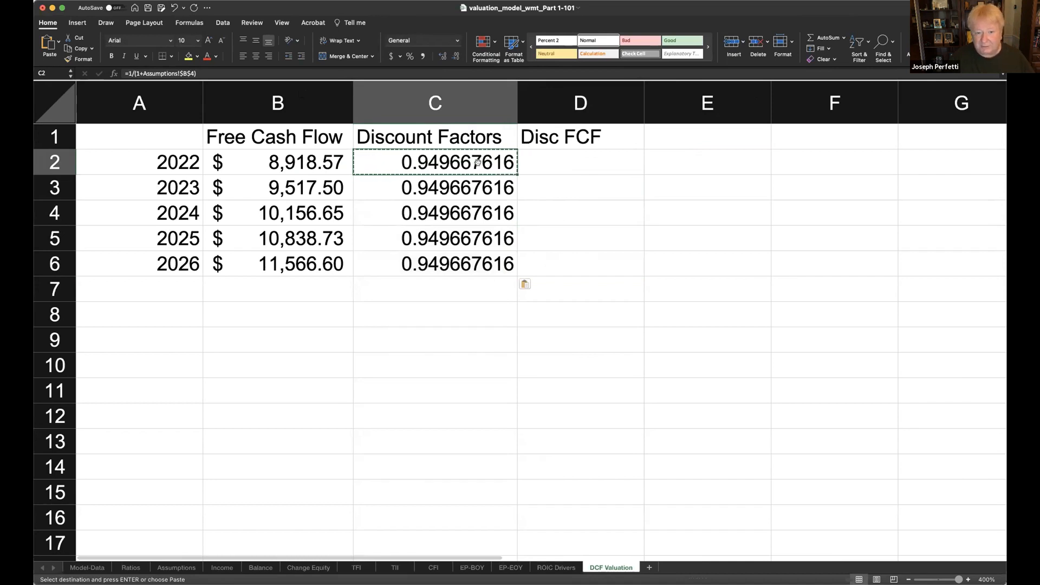
pyautogui.click(466, 188)
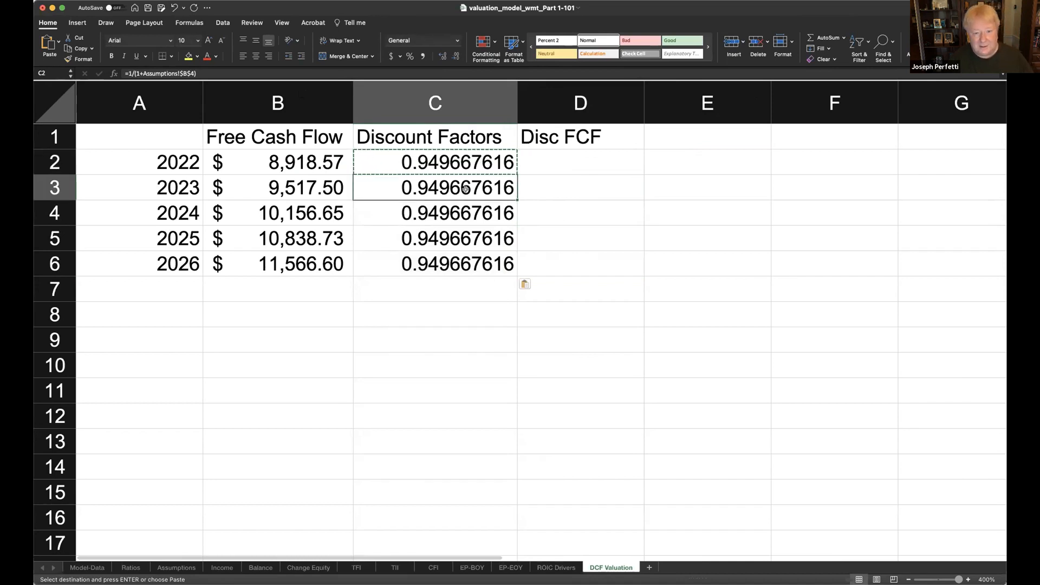
pyautogui.doubleClick(469, 188)
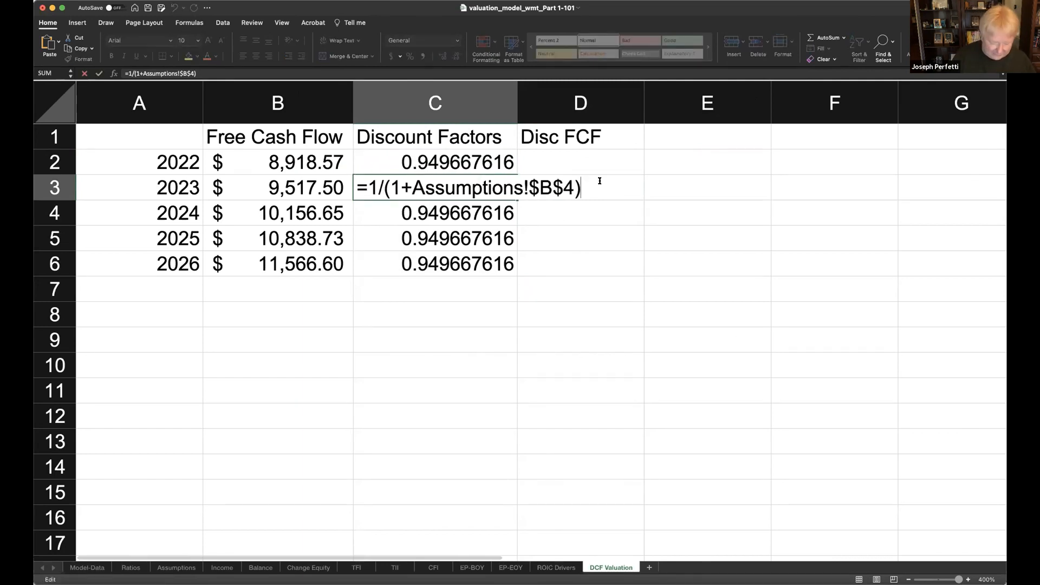
pyautogui.write('^2')
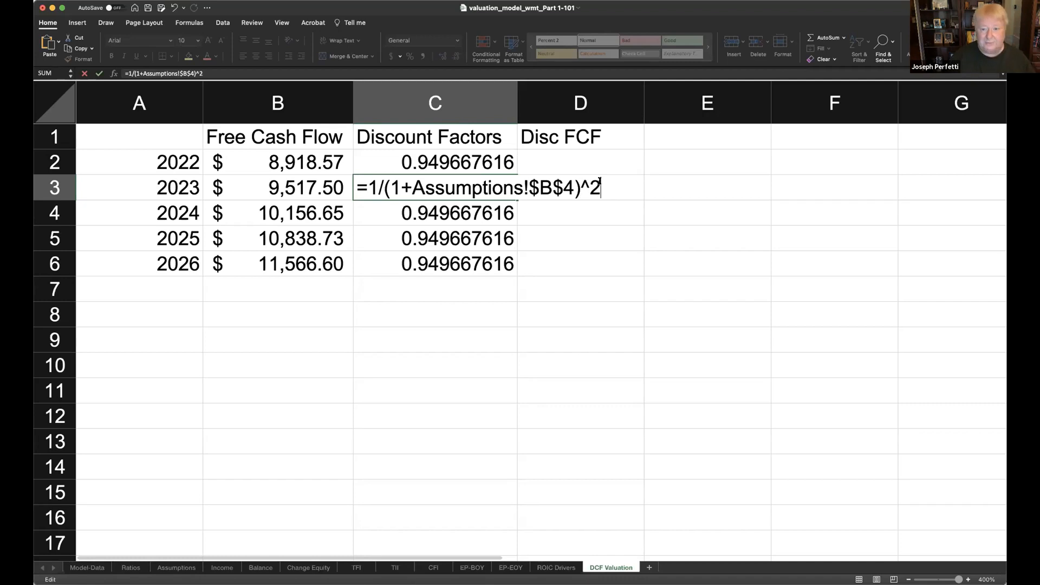
pyautogui.press('Return')
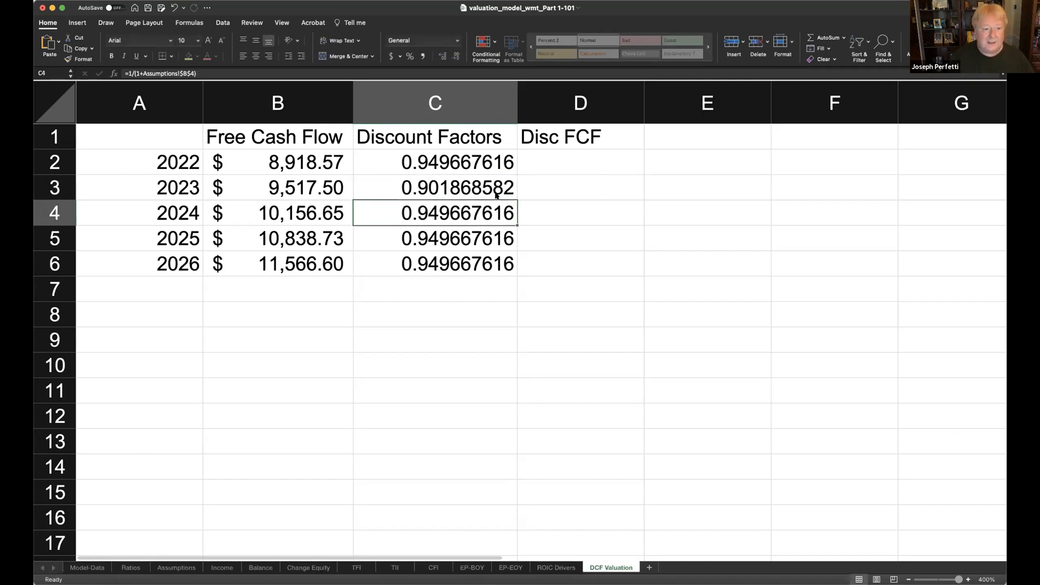
pyautogui.doubleClick(478, 211)
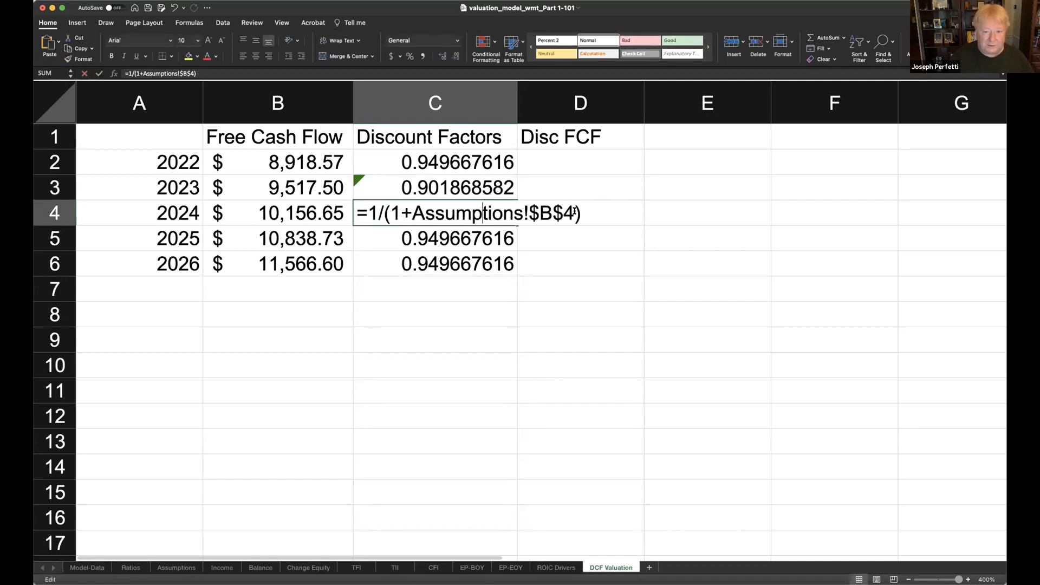
pyautogui.write('^3')
pyautogui.press('Return')
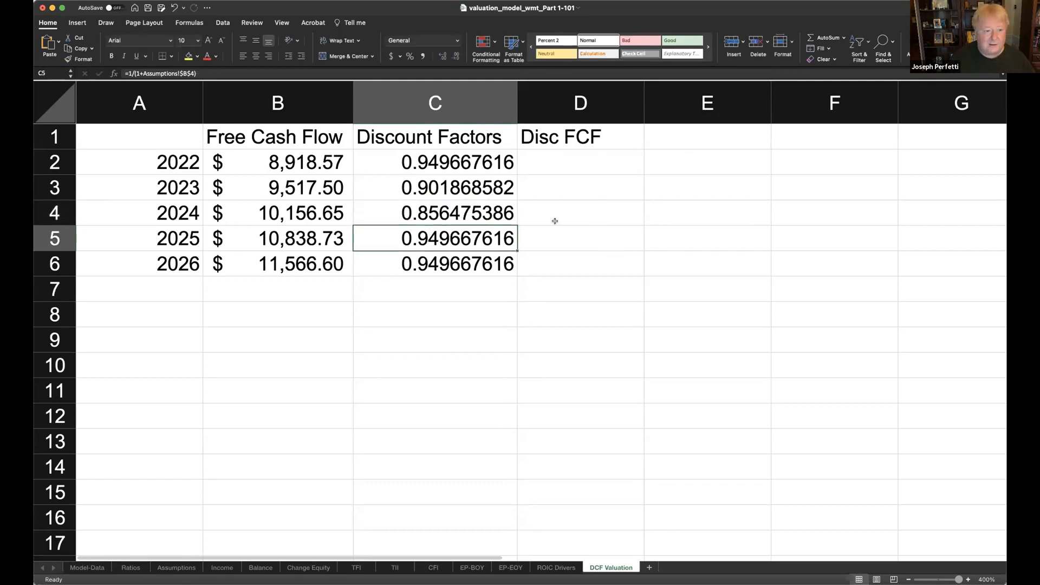
# - Add the exponent ^4 to the 2025 discount factor formula in C5 and ^5 to the 2026 formula in C6
pyautogui.doubleClick(489, 243)
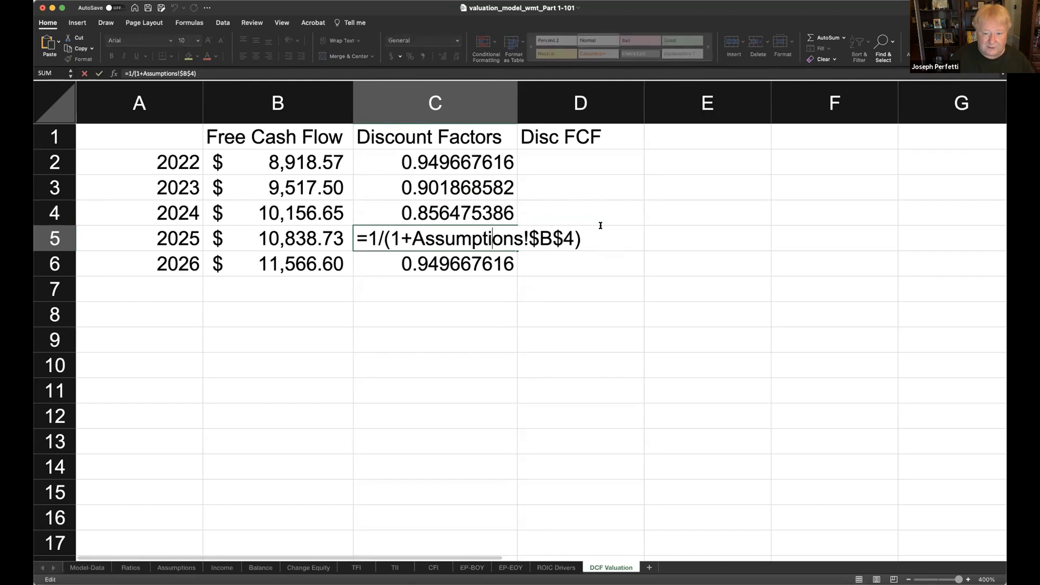
pyautogui.write('^4')
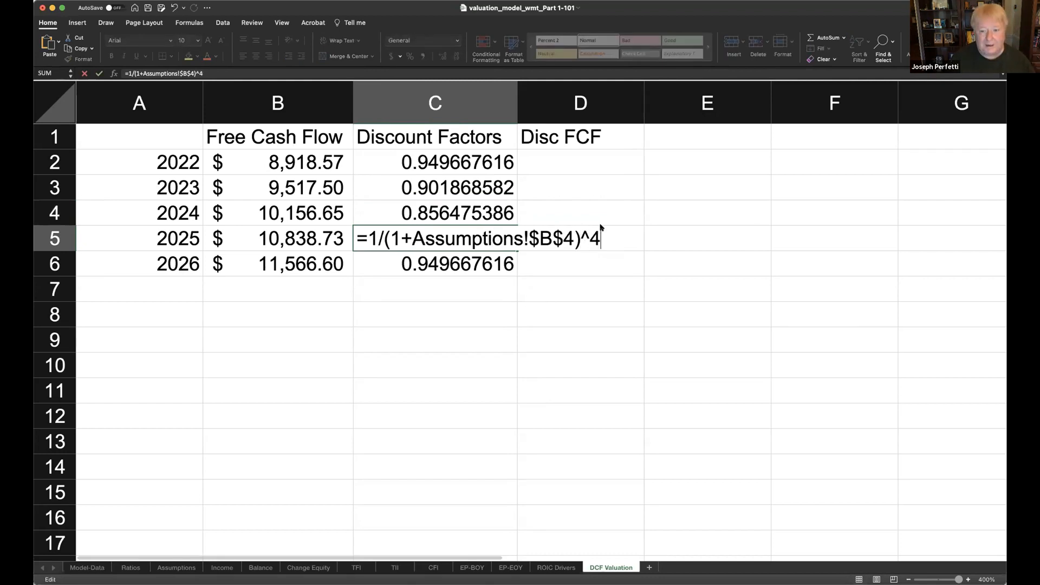
pyautogui.press('Return')
pyautogui.press('F2')
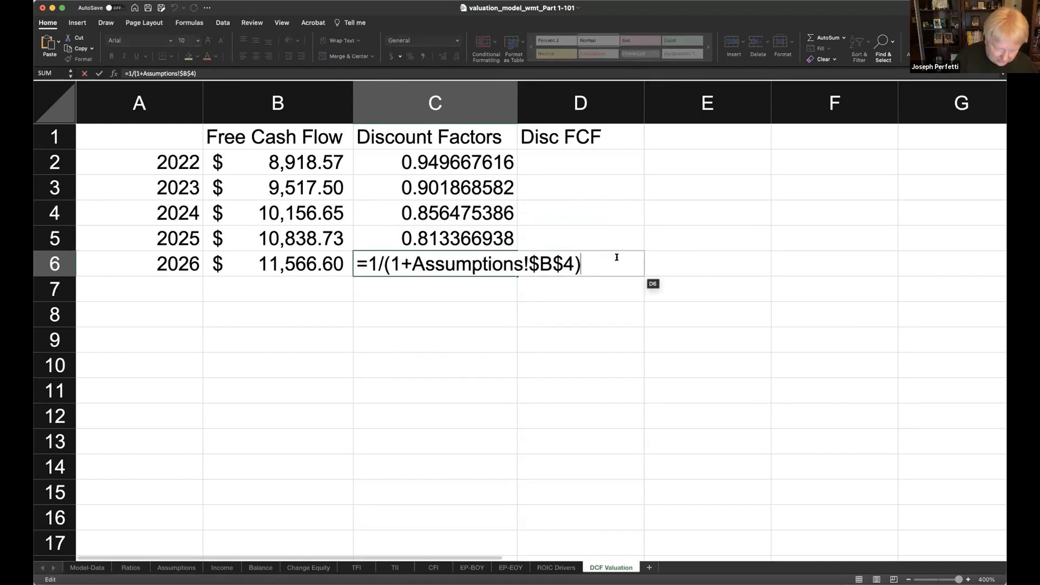
pyautogui.write('^5')
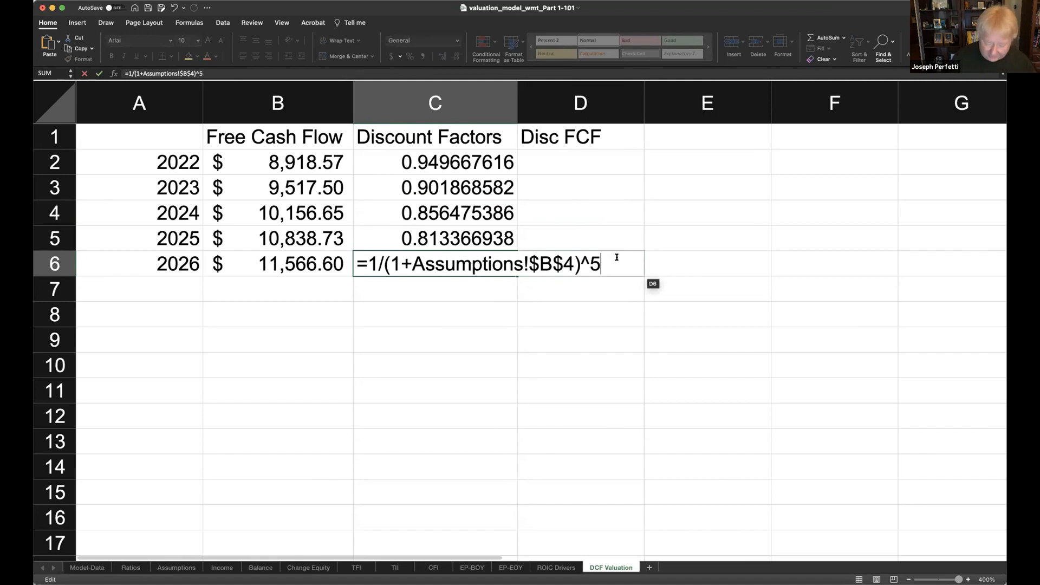
pyautogui.press('Return')
# - Calculate the 2022 discounted free cash flow in D2 as =B2*C2
pyautogui.click(561, 165)
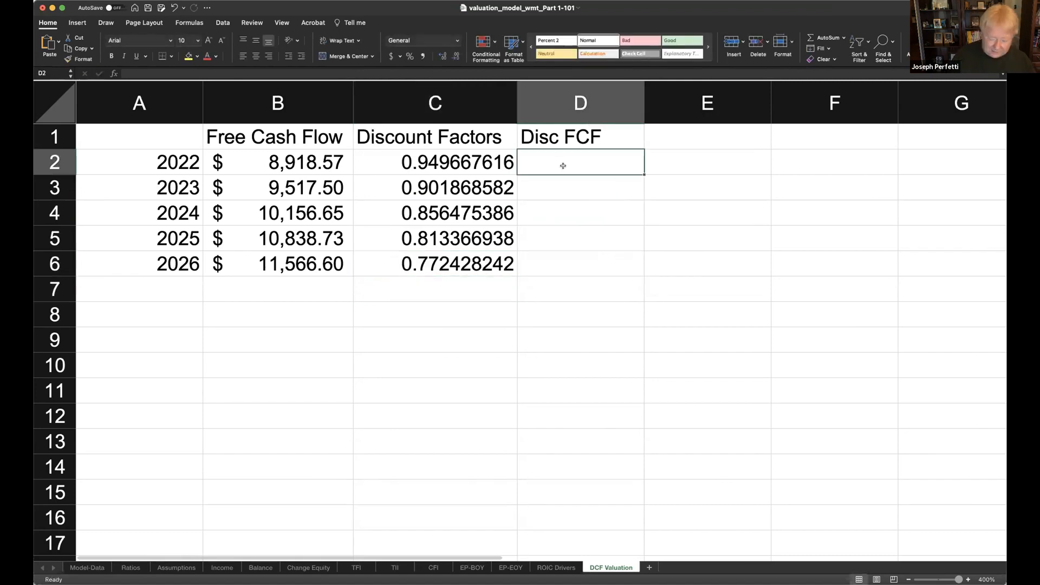
pyautogui.write('=')
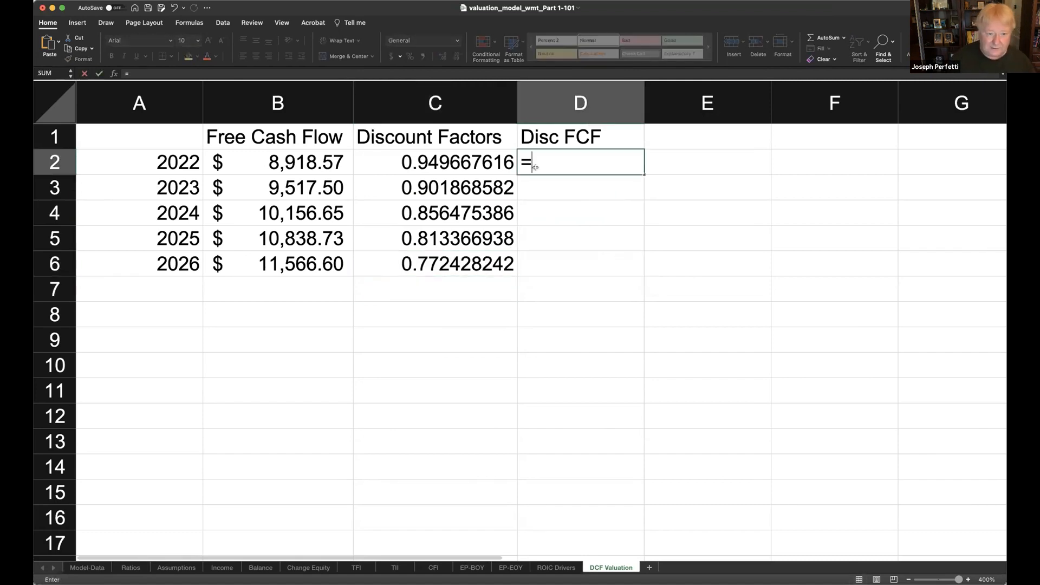
pyautogui.click(300, 167)
pyautogui.write('*')
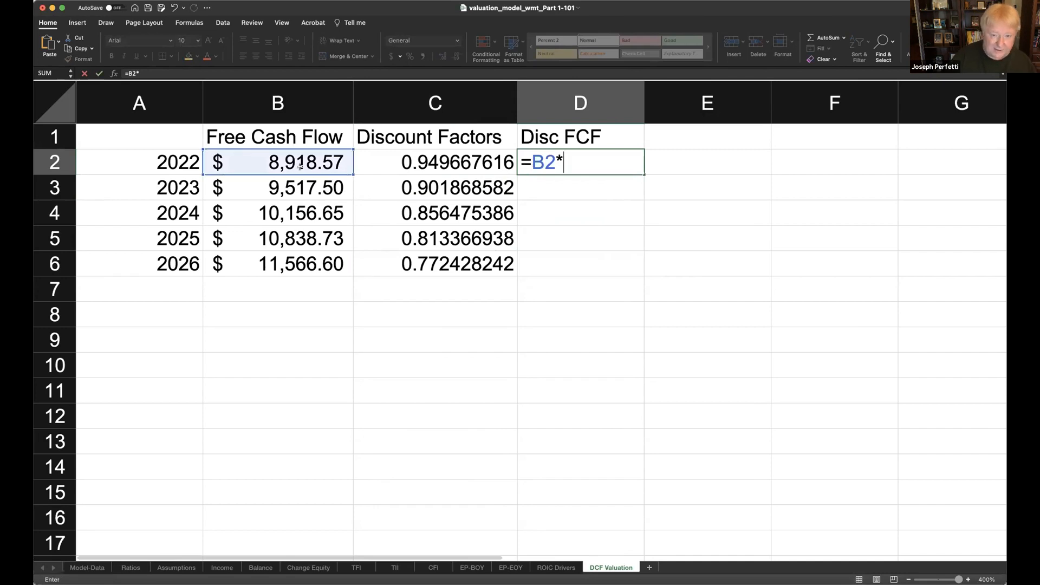
pyautogui.click(421, 159)
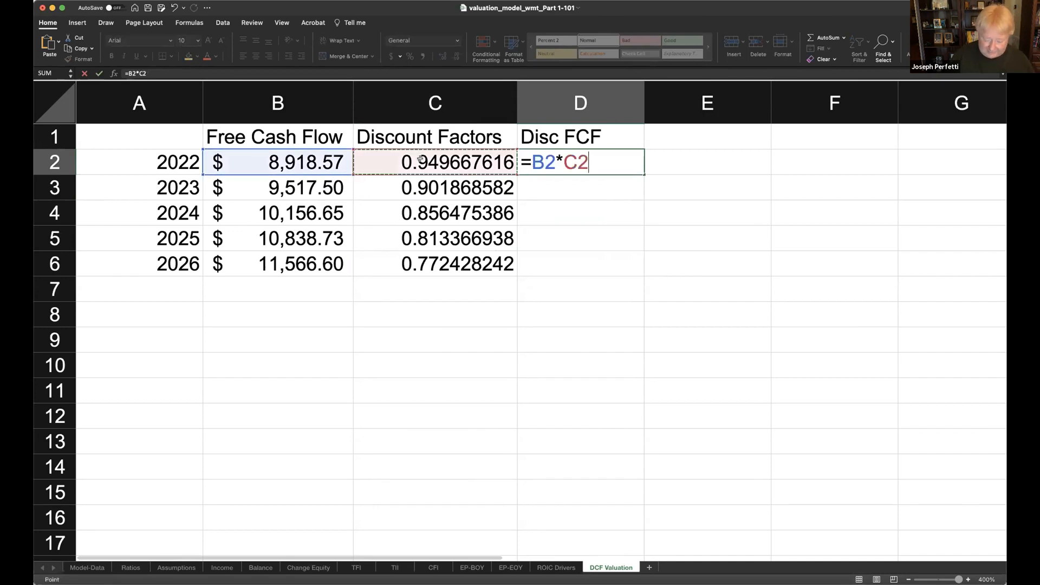
pyautogui.press('Return')
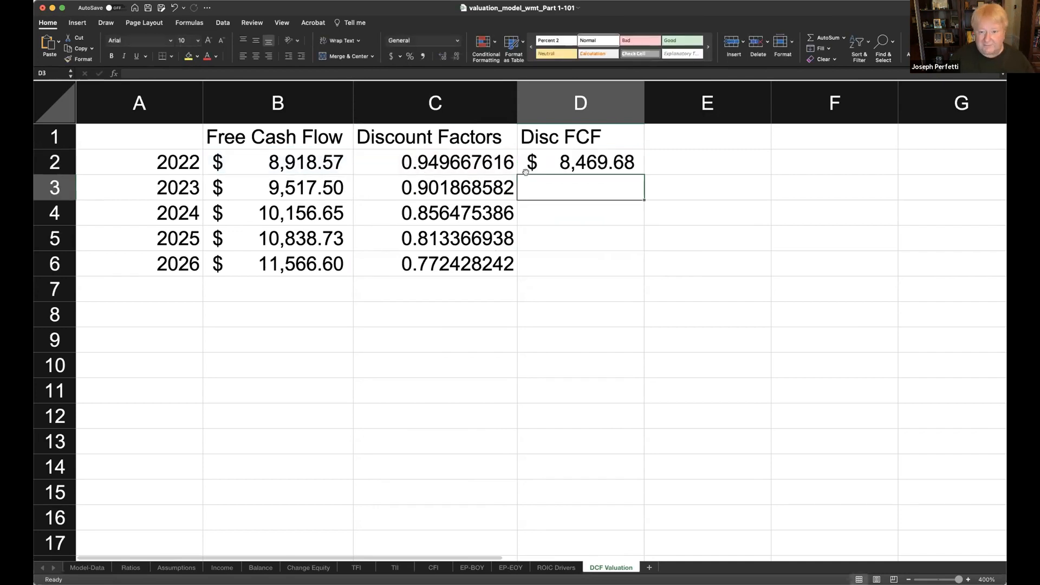
# - Copy the discounted free cash flow formula from D2 into D3:D6 and check the references in D2 without changing them
pyautogui.click(617, 157)
pyautogui.press('super+c')
pyautogui.moveTo(599, 186)
pyautogui.mouseDown()
pyautogui.moveTo(599, 260)
pyautogui.moveTo(603, 251)
pyautogui.mouseUp()
pyautogui.press('super+v')
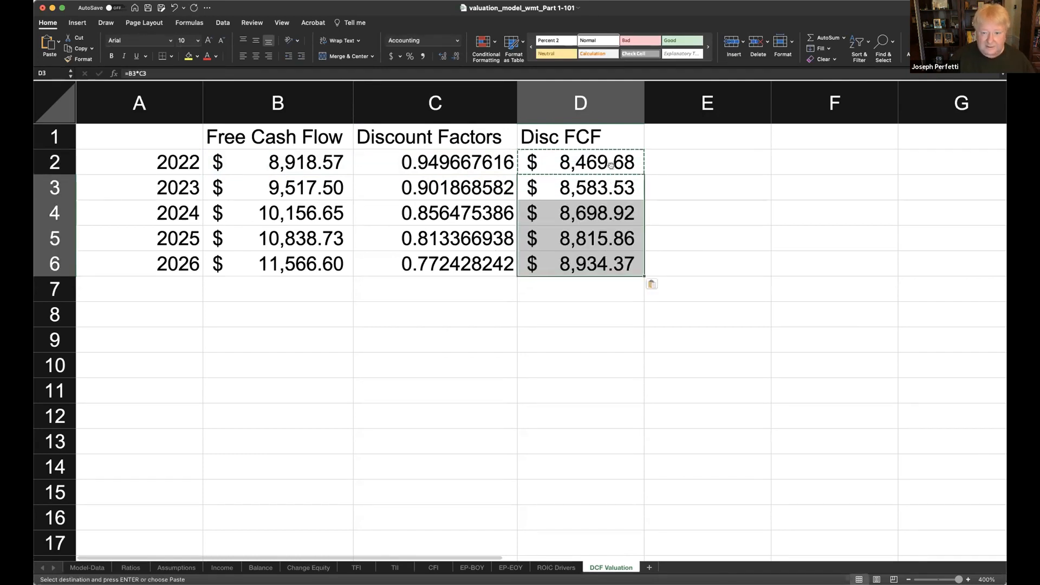
pyautogui.click(613, 162)
pyautogui.doubleClick(613, 166)
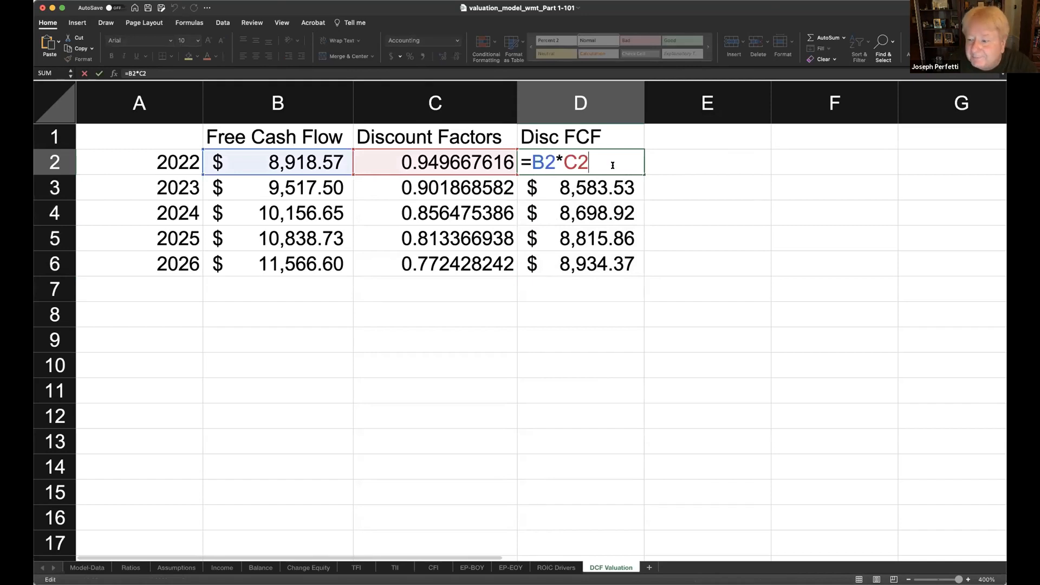
pyautogui.press('Escape')
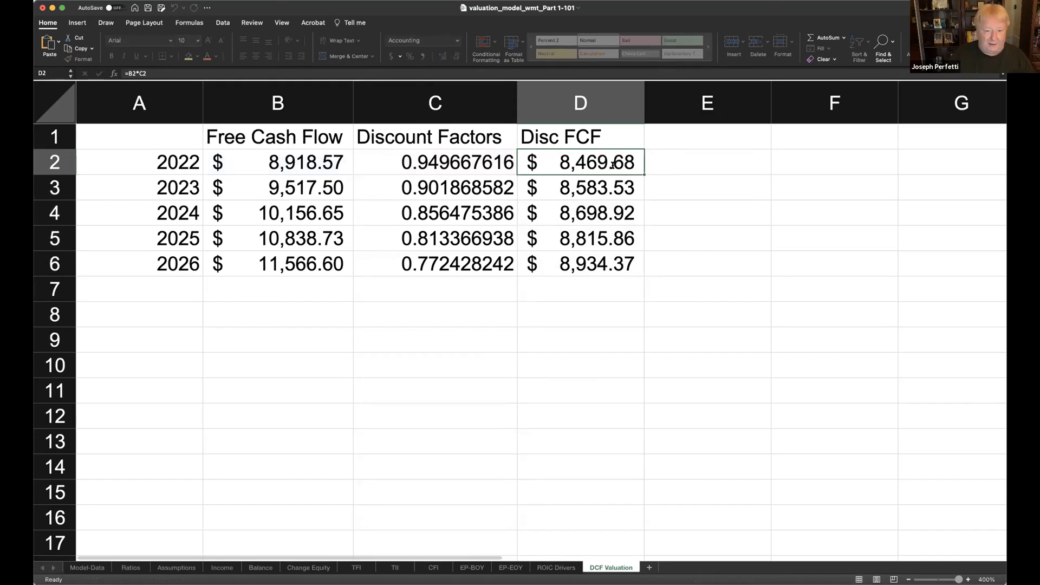
# - Enter the row label "Operating Value in 1st 5 Years" in A7
pyautogui.click(141, 293)
pyautogui.write('Ope')
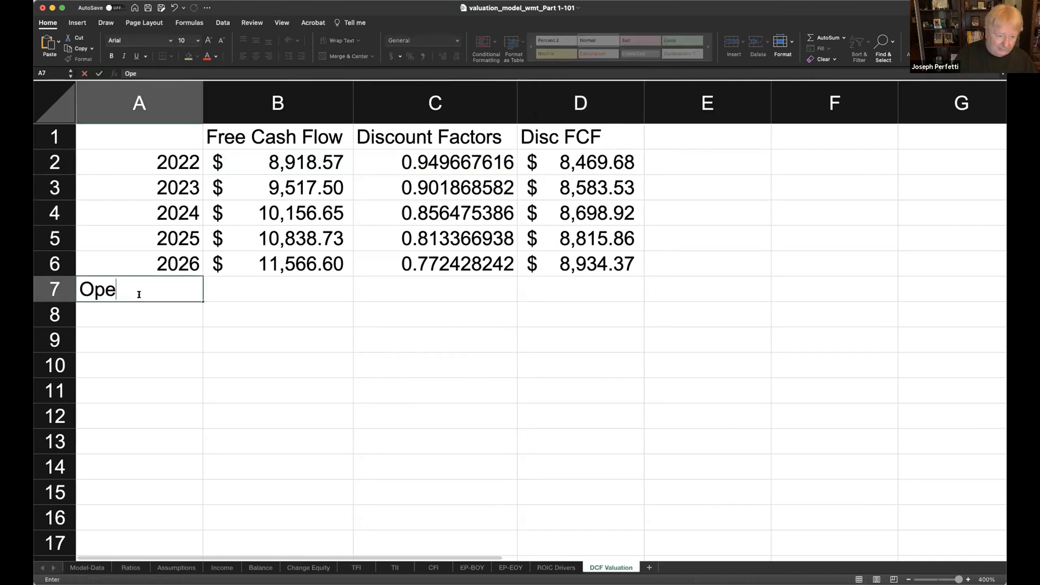
pyautogui.write('rating Value i')
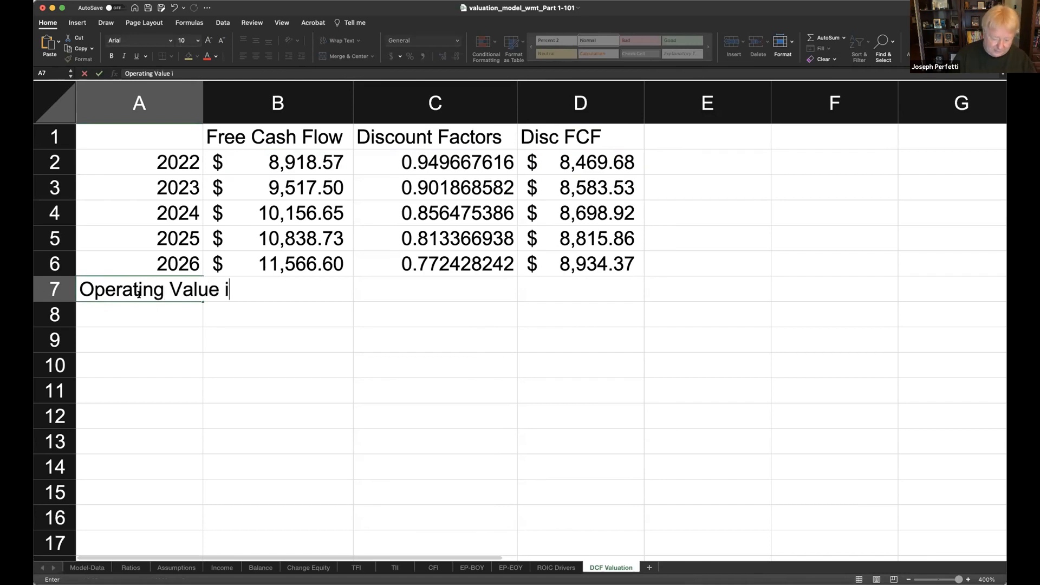
pyautogui.write('n 1st 5 Yearts')
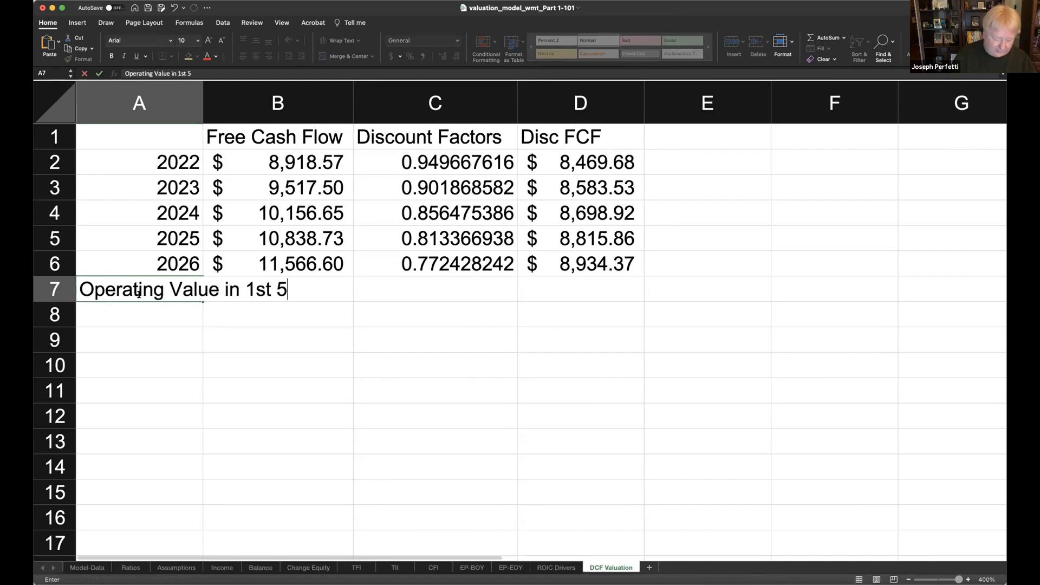
pyautogui.press('BackSpace')
pyautogui.press('BackSpace')
pyautogui.write('s')
pyautogui.press('Return')
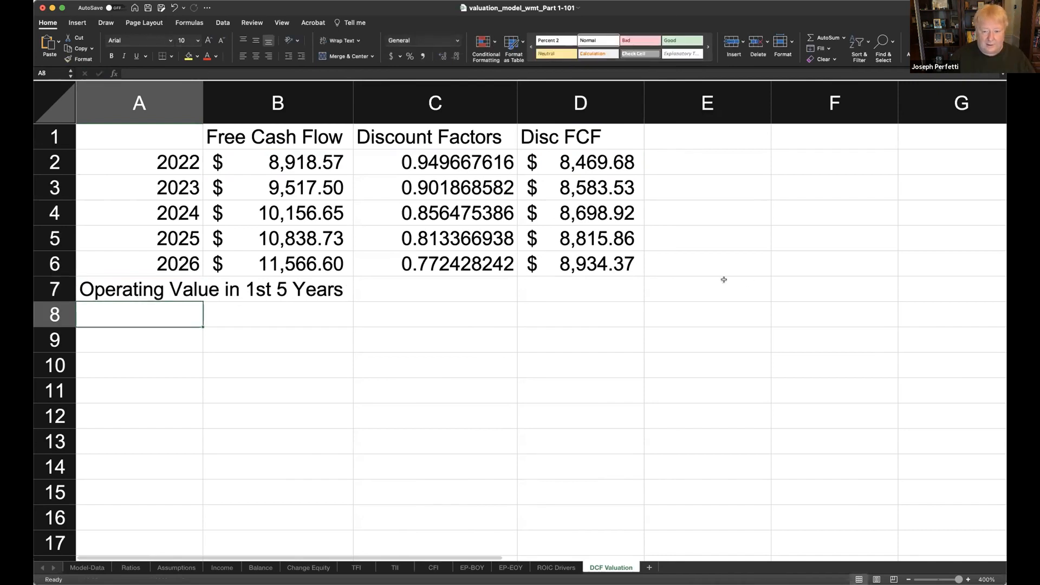
# - Total the five discounted free cash flows in D7 with =sum(D2:D6)
pyautogui.click(606, 288)
pyautogui.write('=sum(')
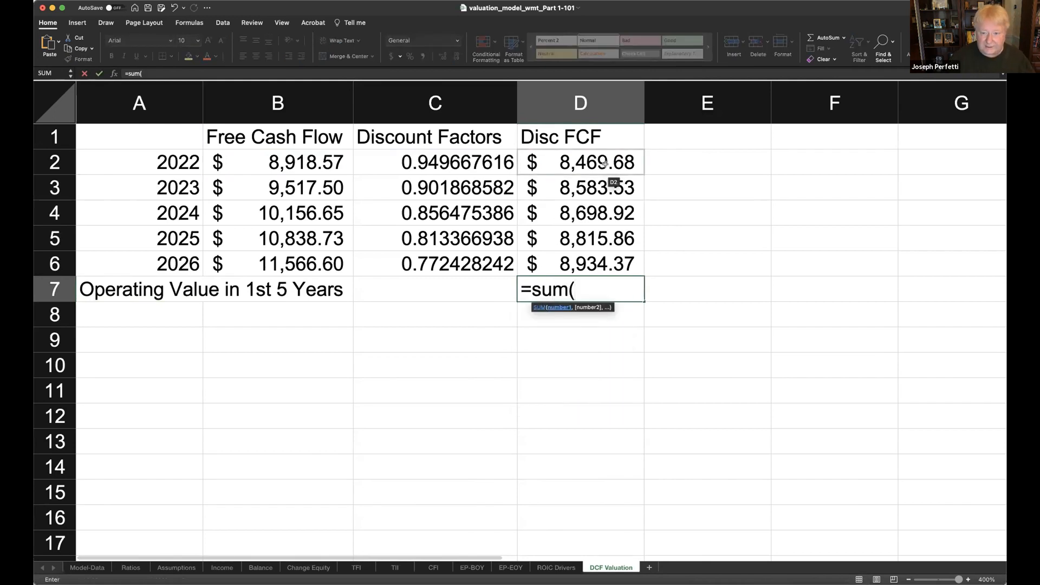
pyautogui.moveTo(604, 164); pyautogui.dragTo(582, 262)
pyautogui.write(')')
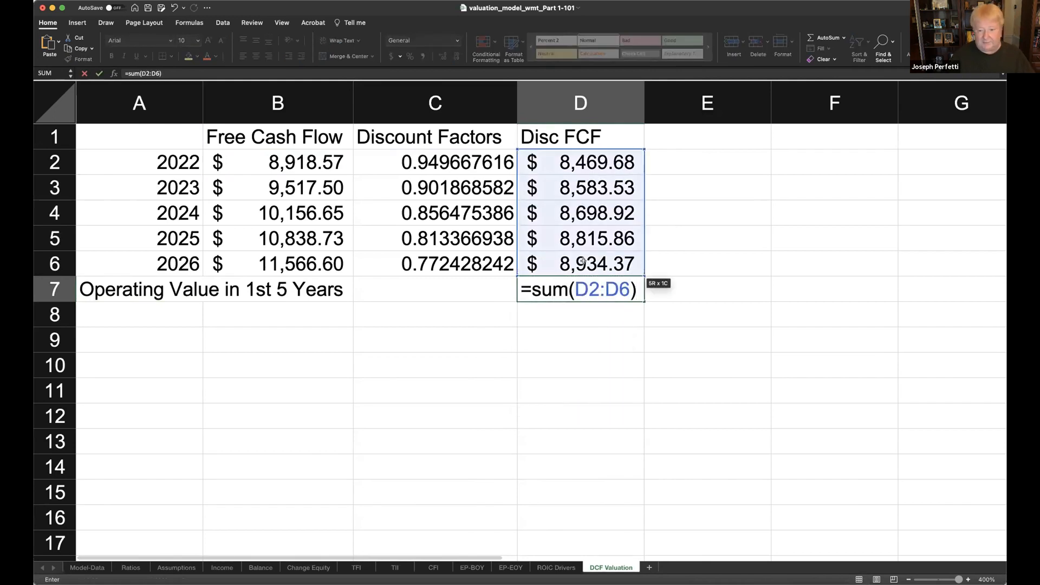
pyautogui.press('Return')
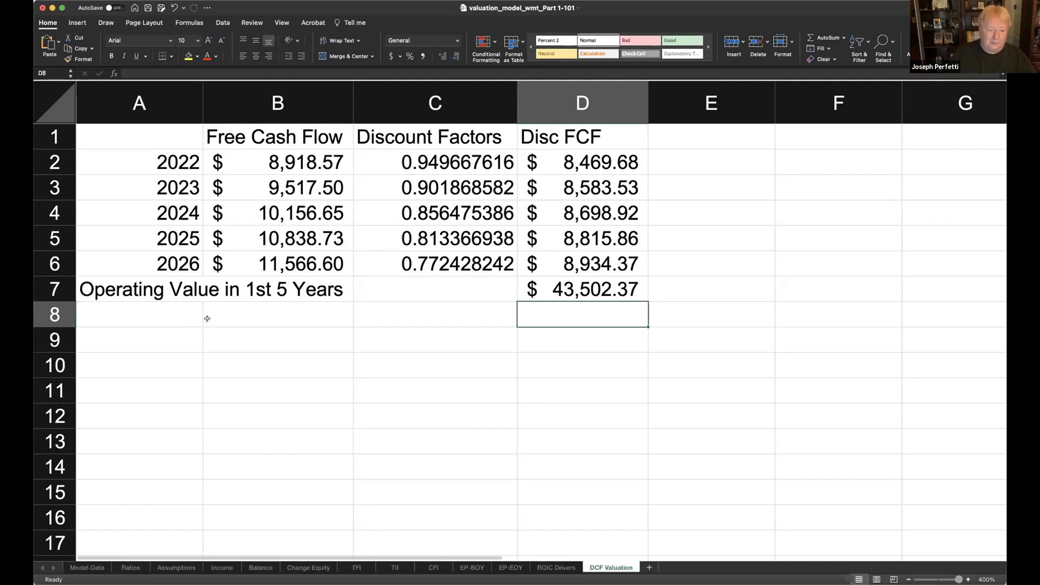
# - Enter the label "Continuing Value" in A9 and widen column A to fit it
pyautogui.click(161, 336)
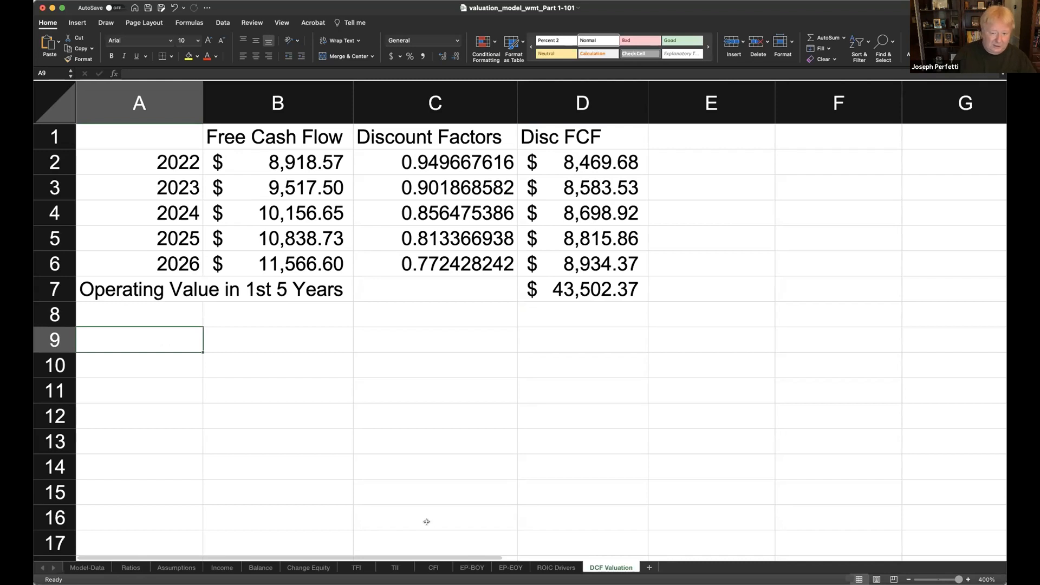
pyautogui.write('Continuing ')
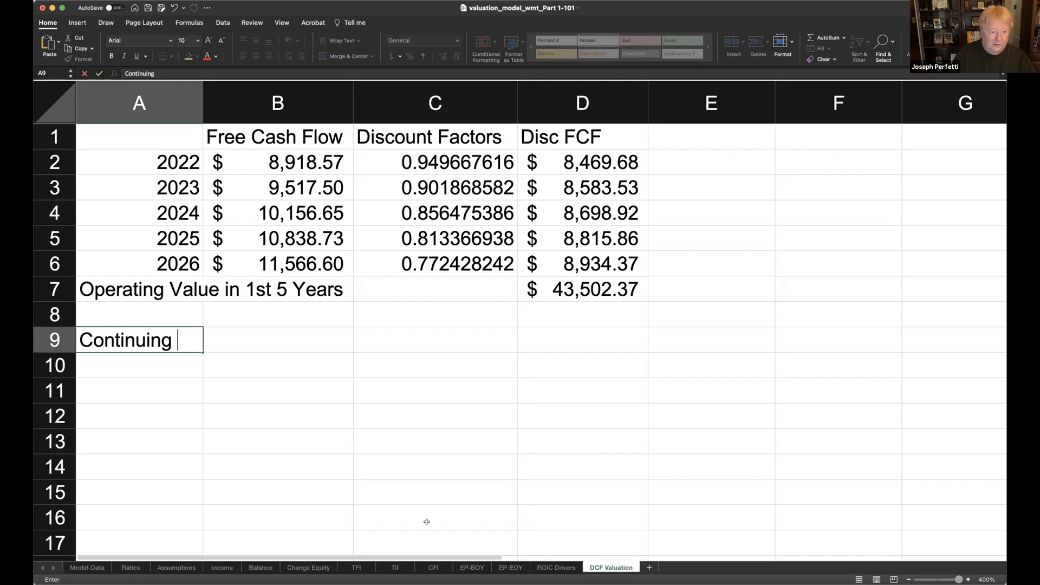
pyautogui.write('Value')
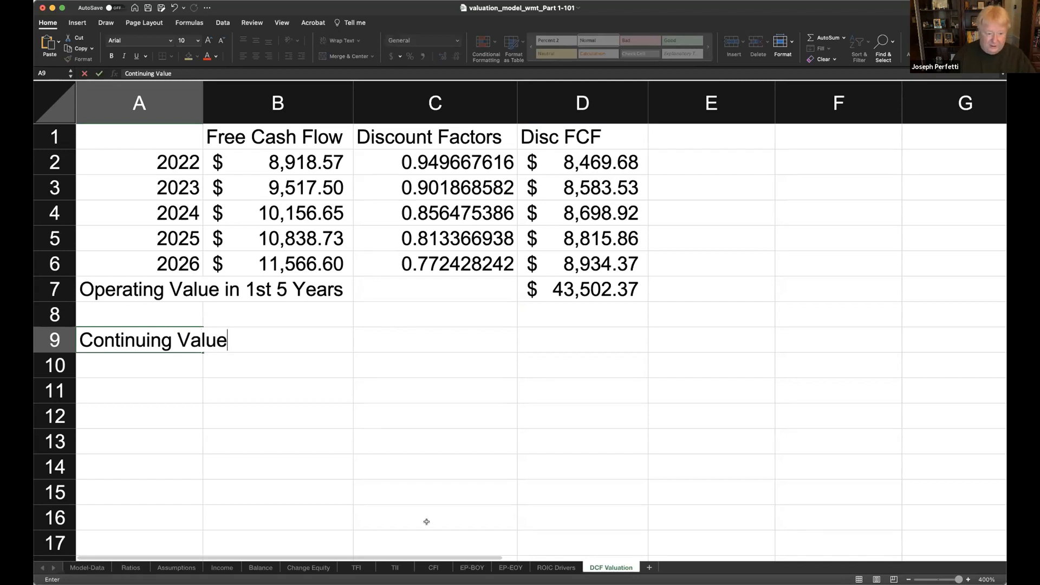
pyautogui.press('Return')
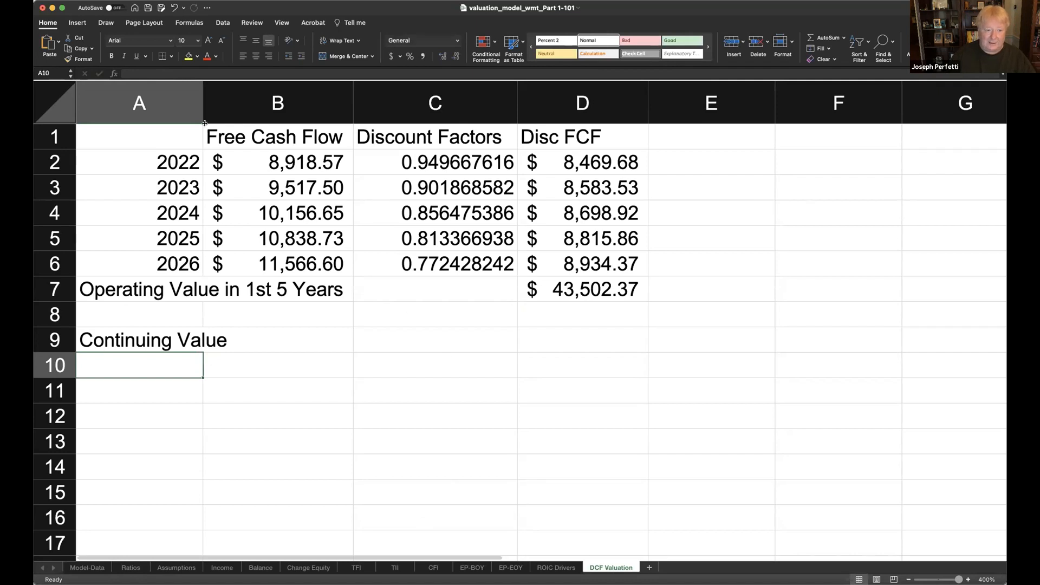
pyautogui.moveTo(201, 110); pyautogui.dragTo(277, 110)
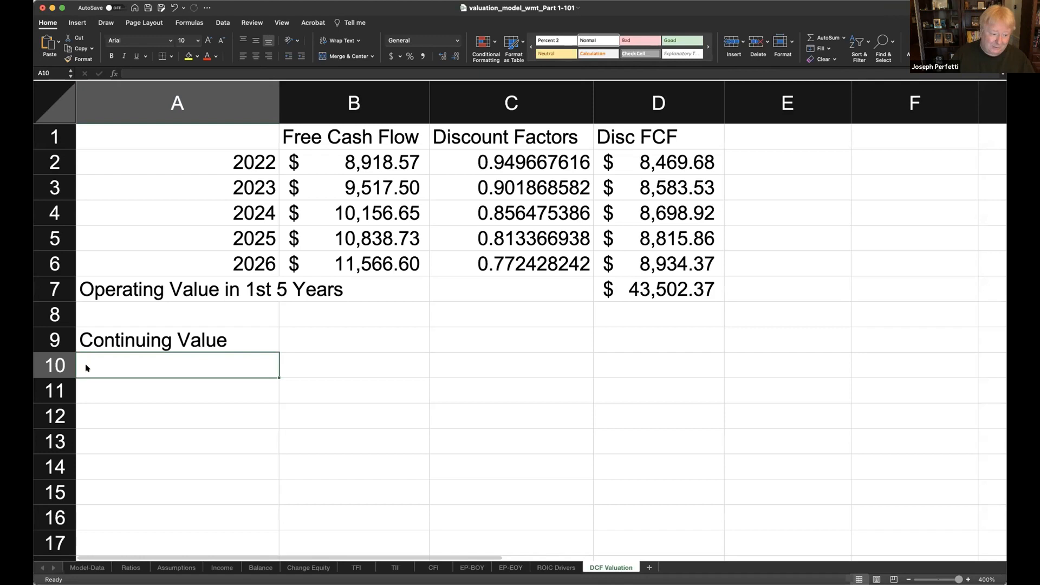
pyautogui.click(115, 573)
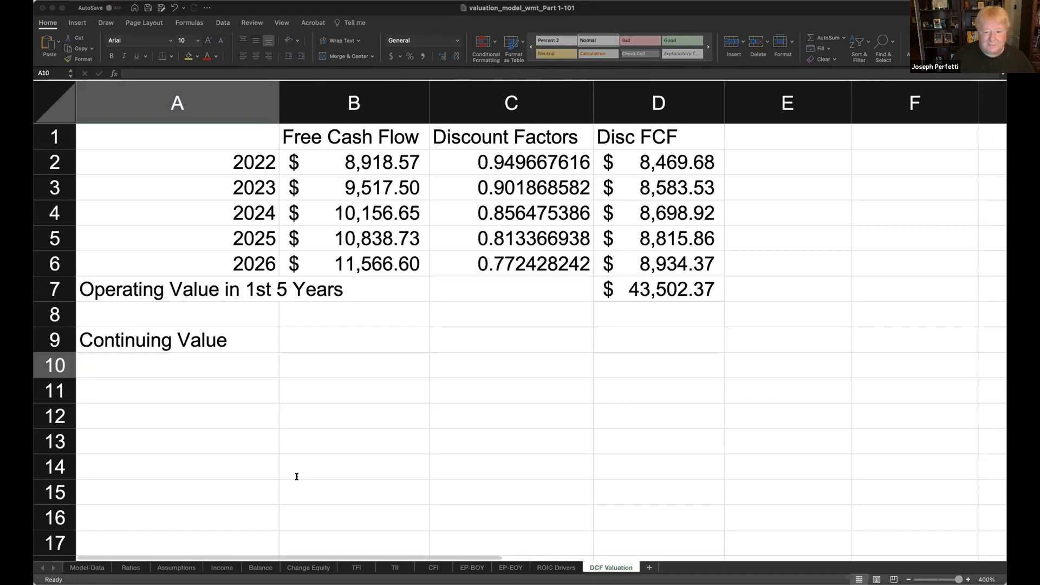
pyautogui.click(988, 570)
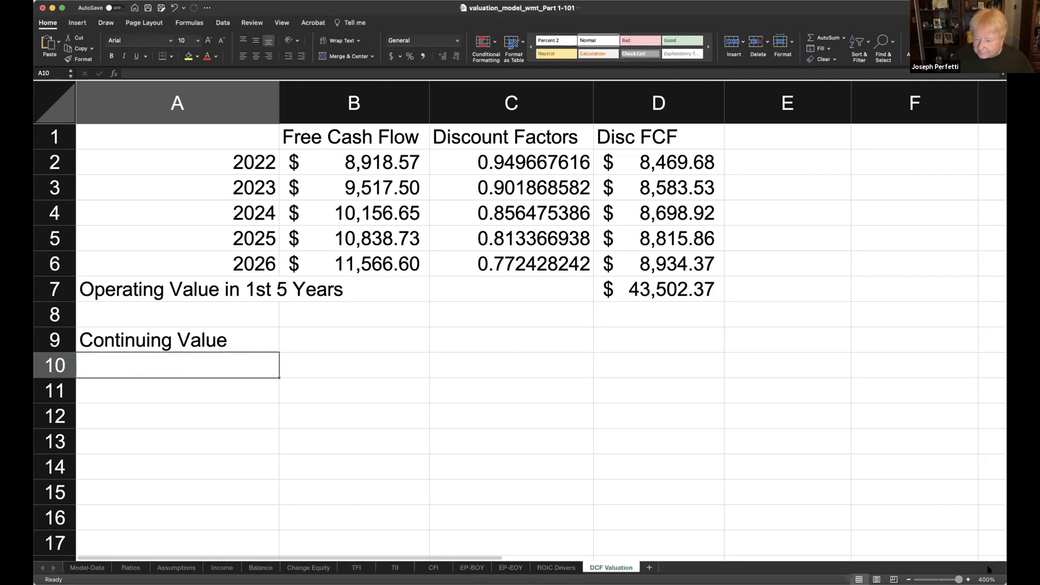
pyautogui.click(989, 569)
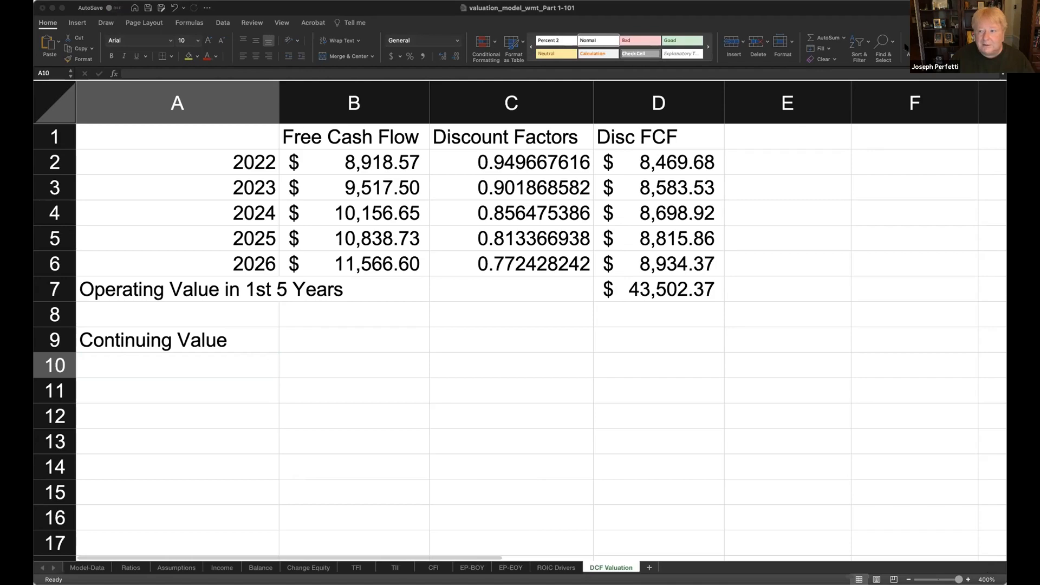
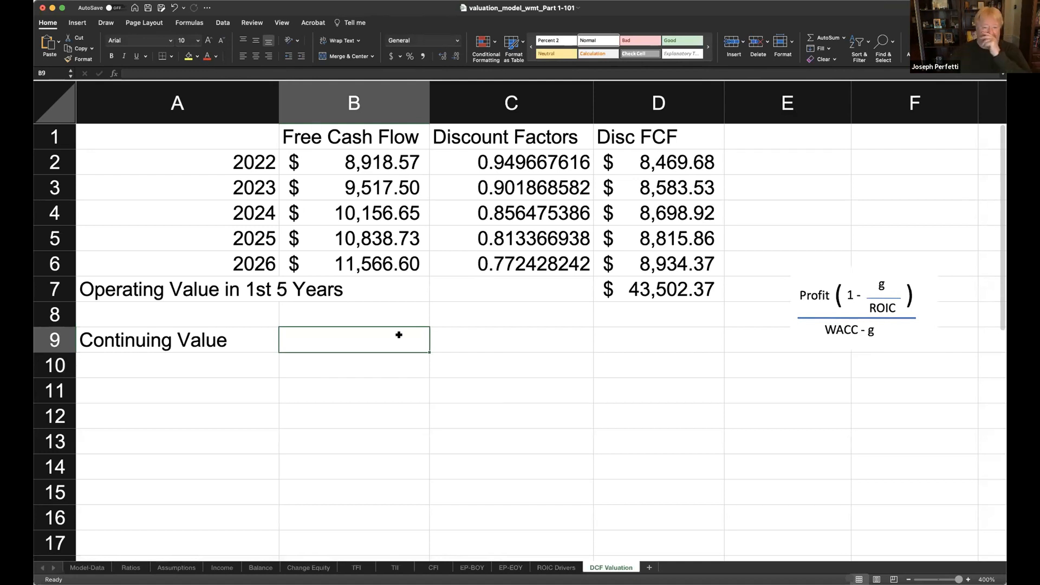
# - Enter the labels "CV NOPLAT", "CV ROIC" and "CV g" in A5:A7 of the Assumptions sheet
pyautogui.click(194, 565)
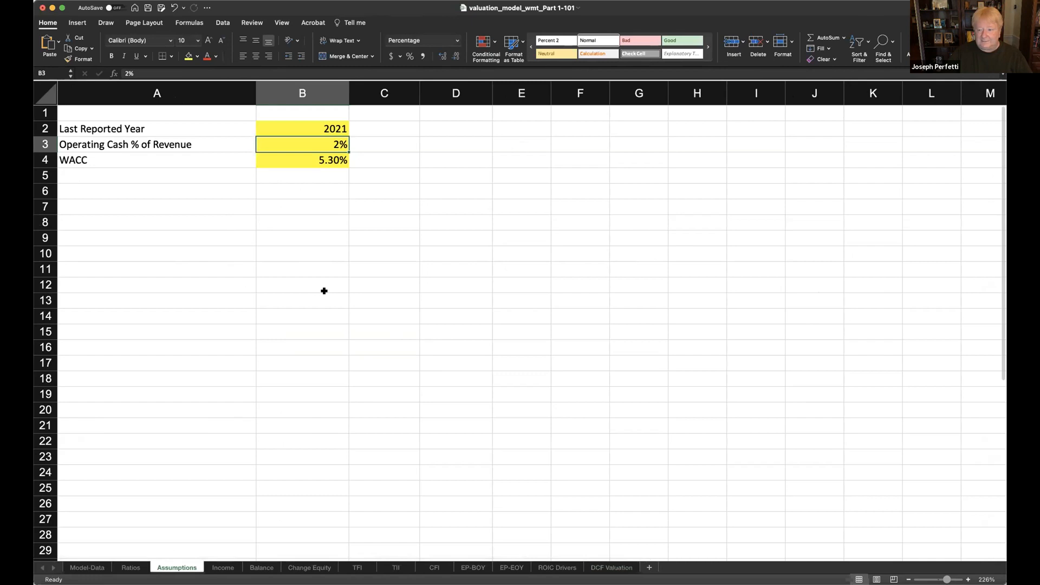
pyautogui.click(114, 173)
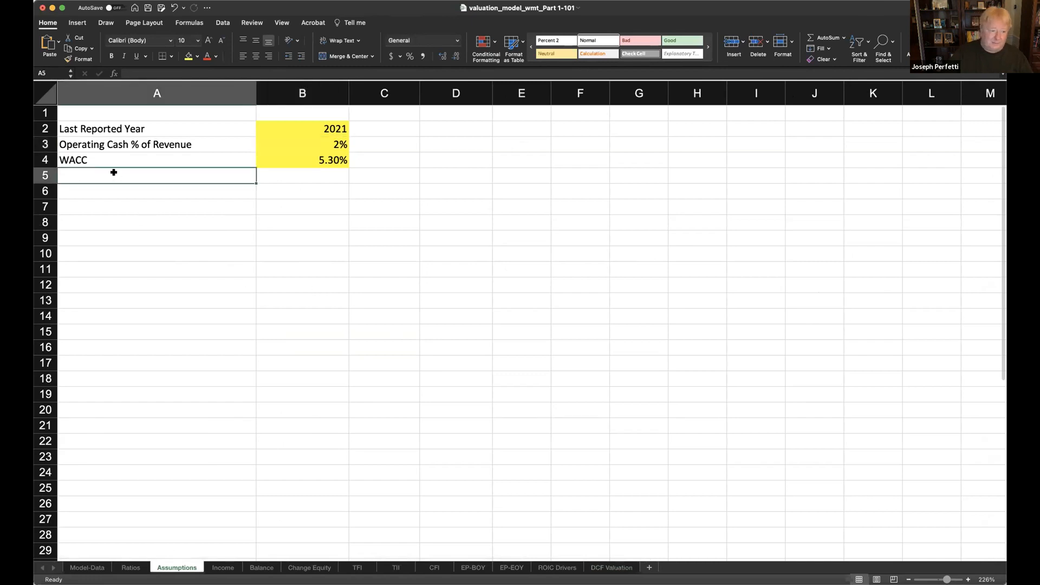
pyautogui.write('CV')
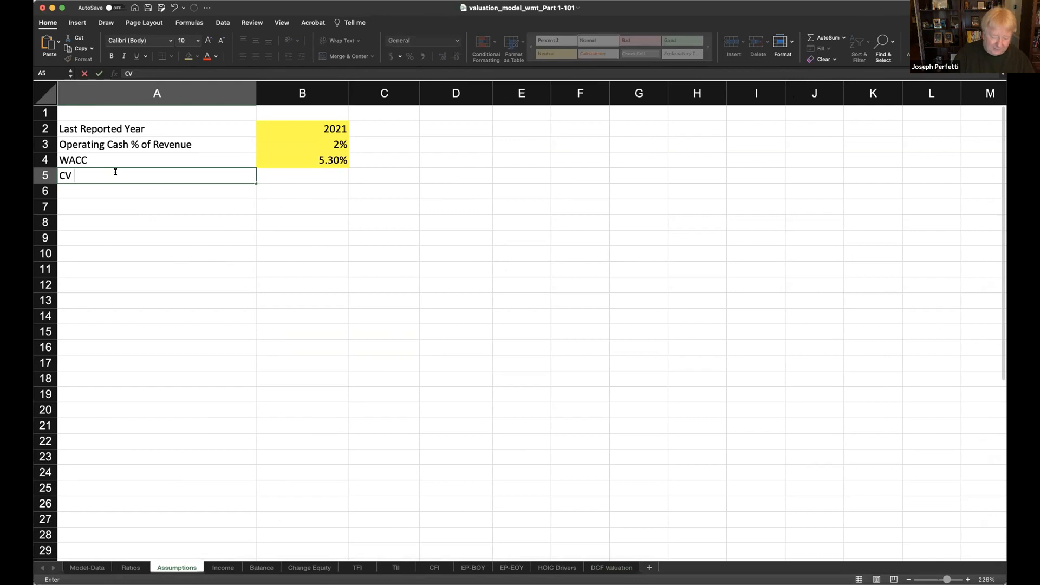
pyautogui.write(' N')
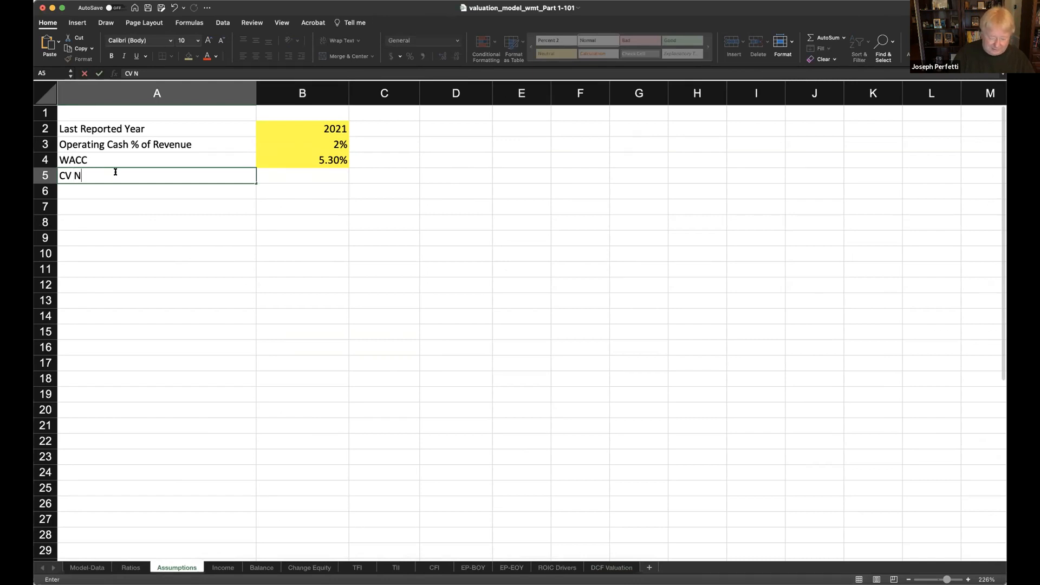
pyautogui.write('OPLAT')
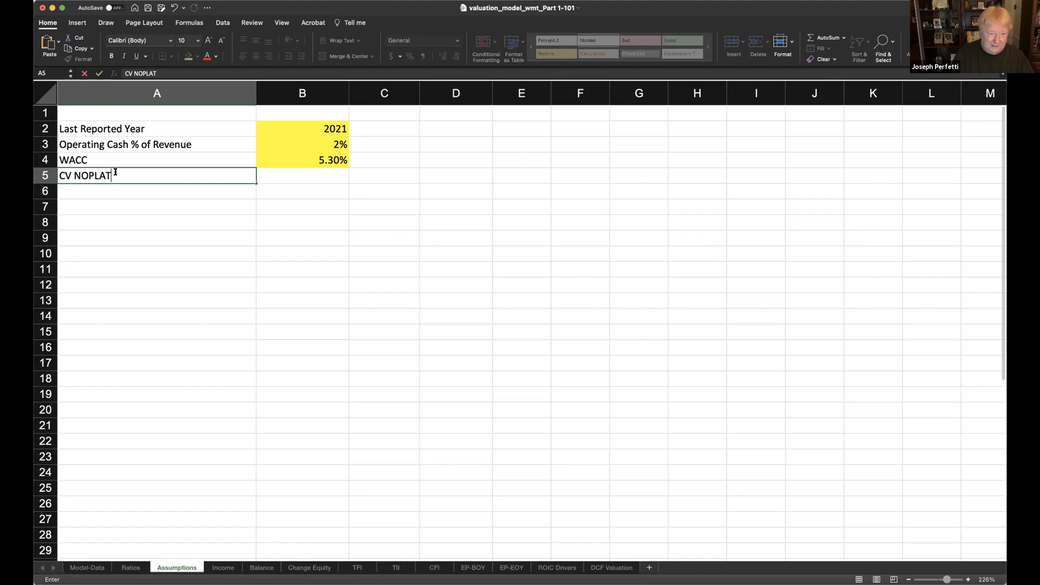
pyautogui.press('Return')
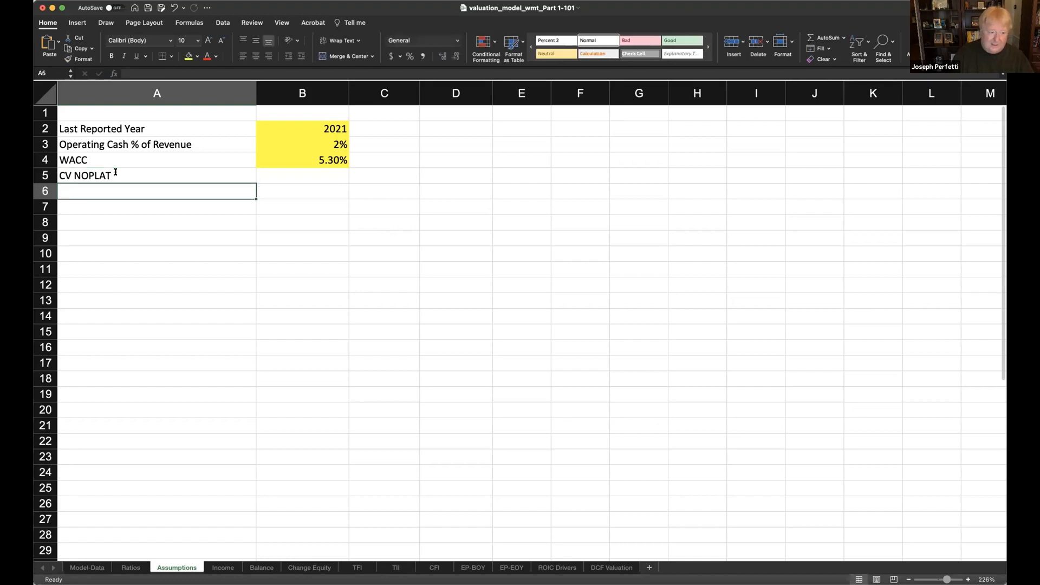
pyautogui.write('CV ')
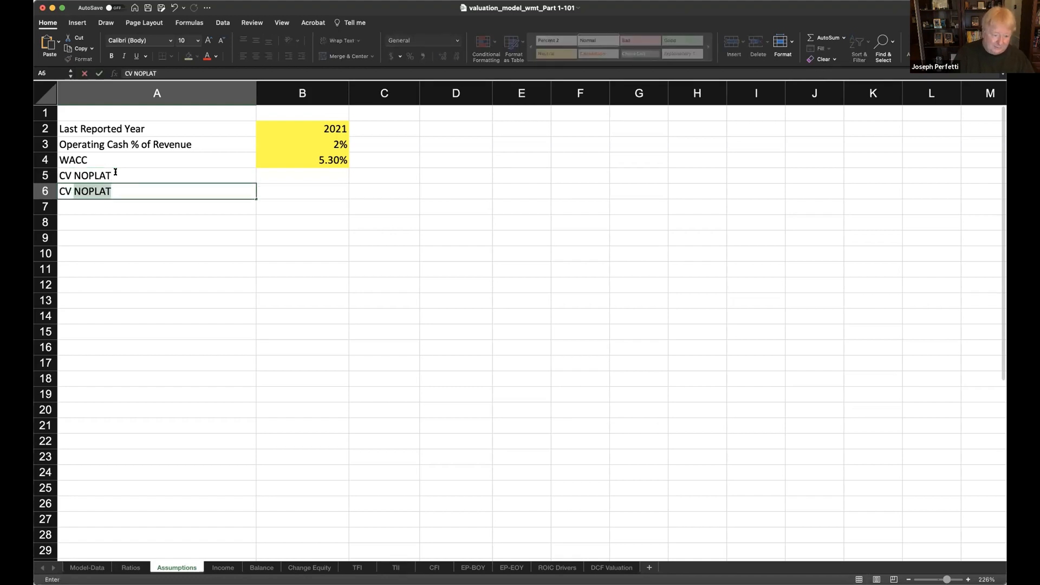
pyautogui.write('ROIC')
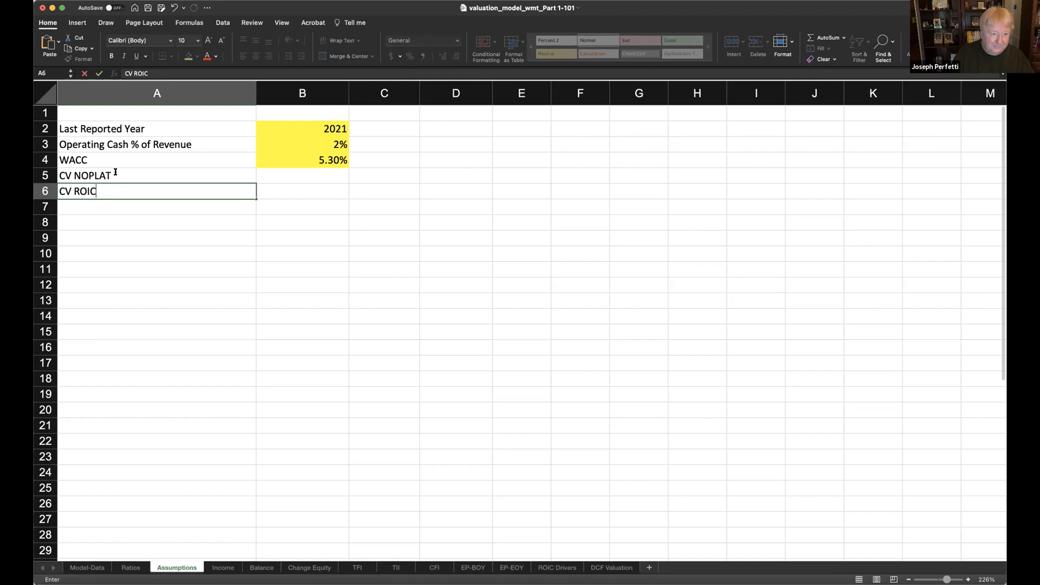
pyautogui.press('Return')
pyautogui.write('CV g')
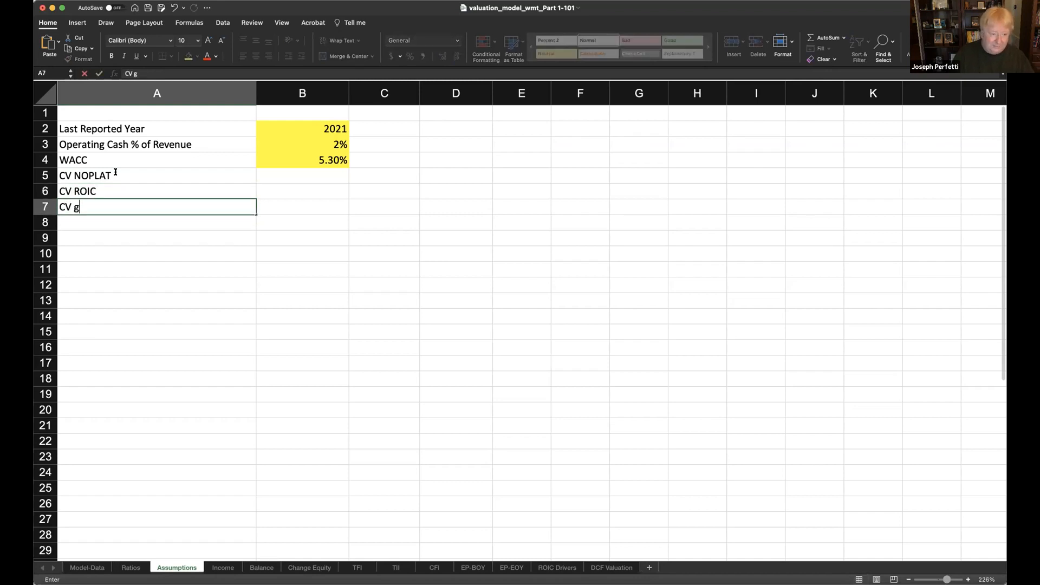
pyautogui.press('Return')
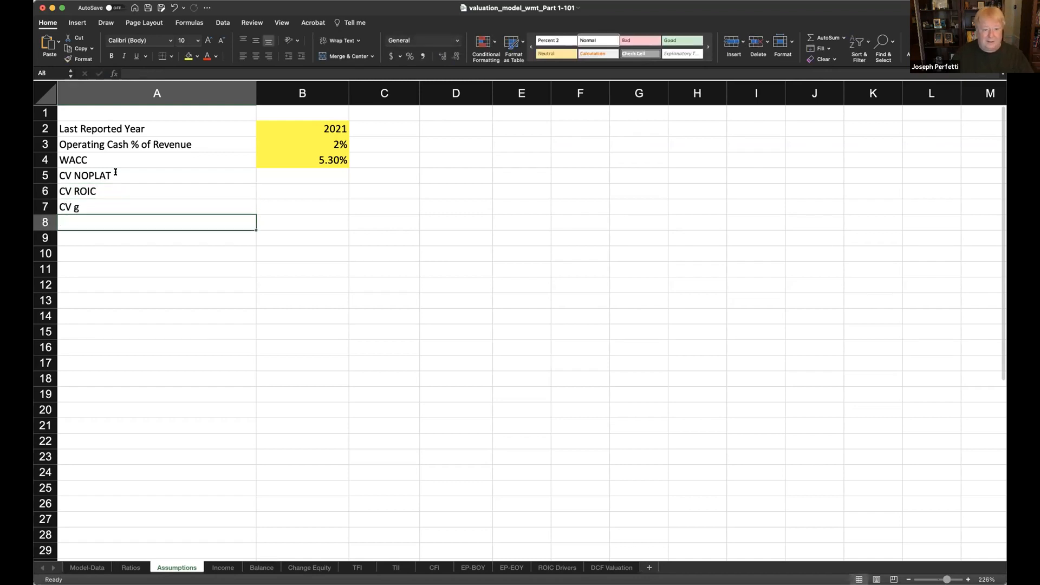
# - Fill the input cells B5:B7 with yellow on the Assumptions sheet
pyautogui.moveTo(329, 170); pyautogui.dragTo(332, 204)
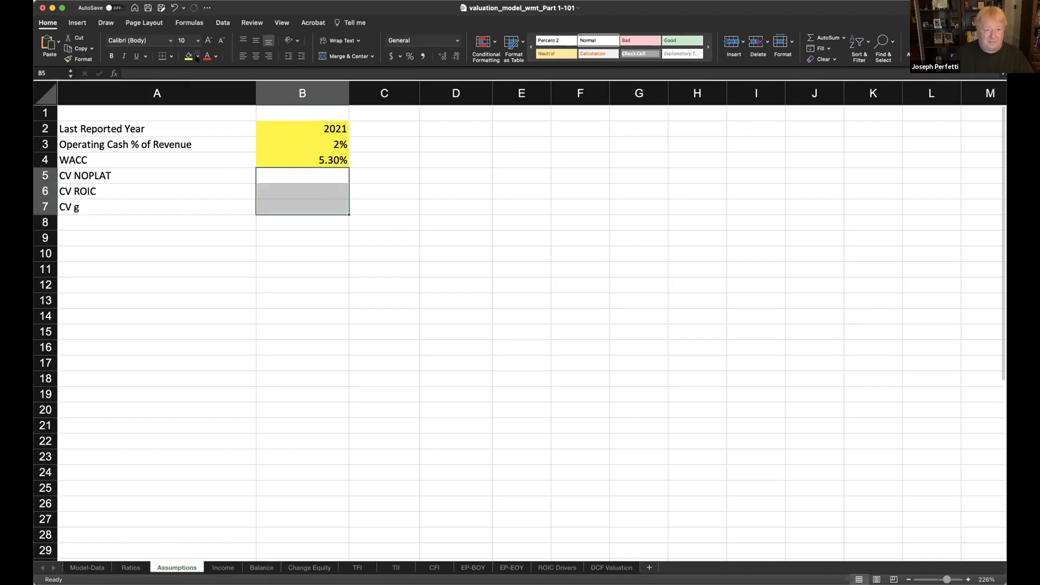
pyautogui.click(215, 165)
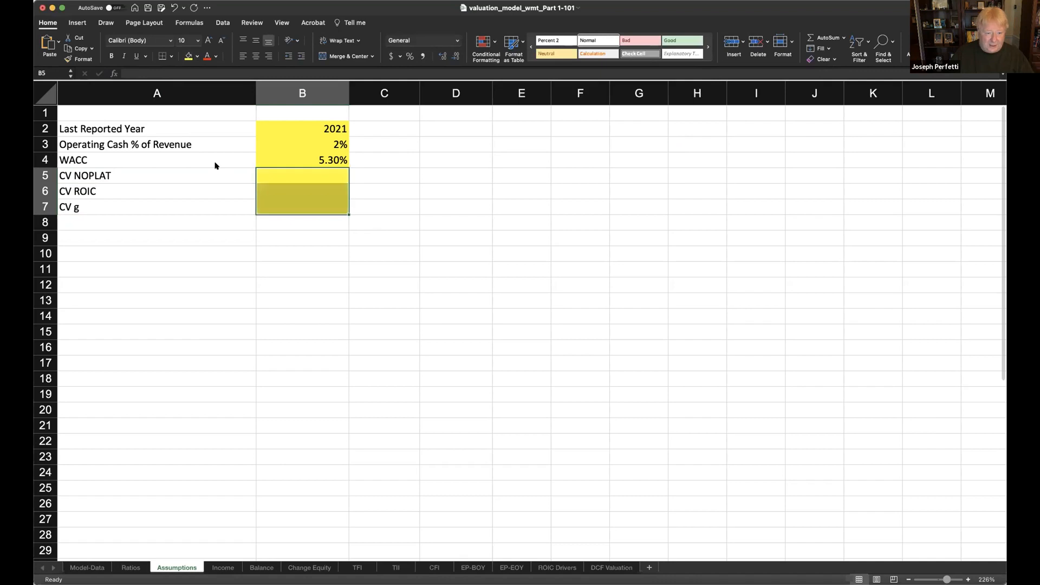
pyautogui.click(406, 216)
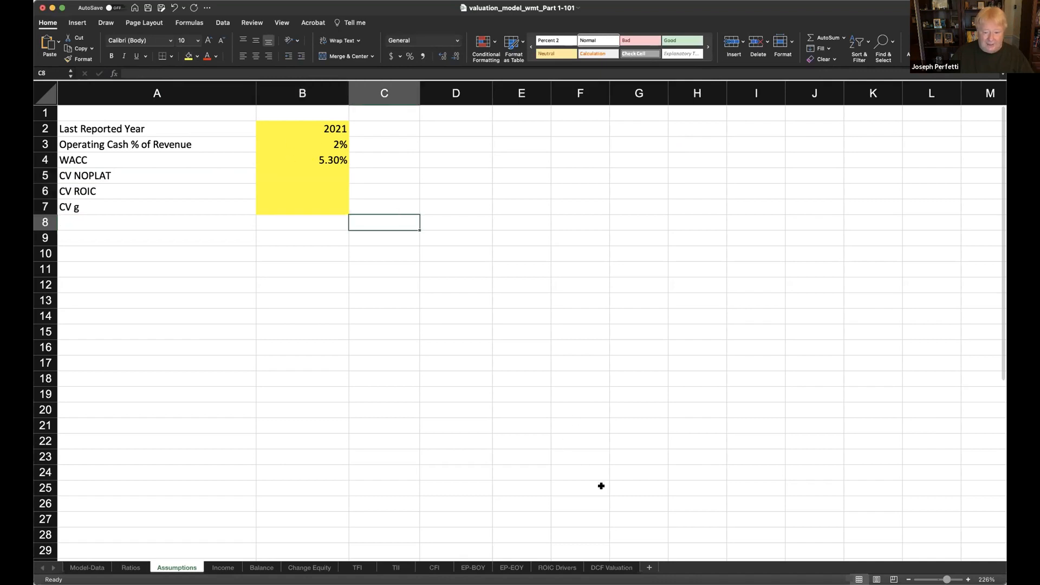
# - Review the continuing value formula on the DCF Valuation sheet and the WACC input in B4 of Assumptions
pyautogui.click(611, 568)
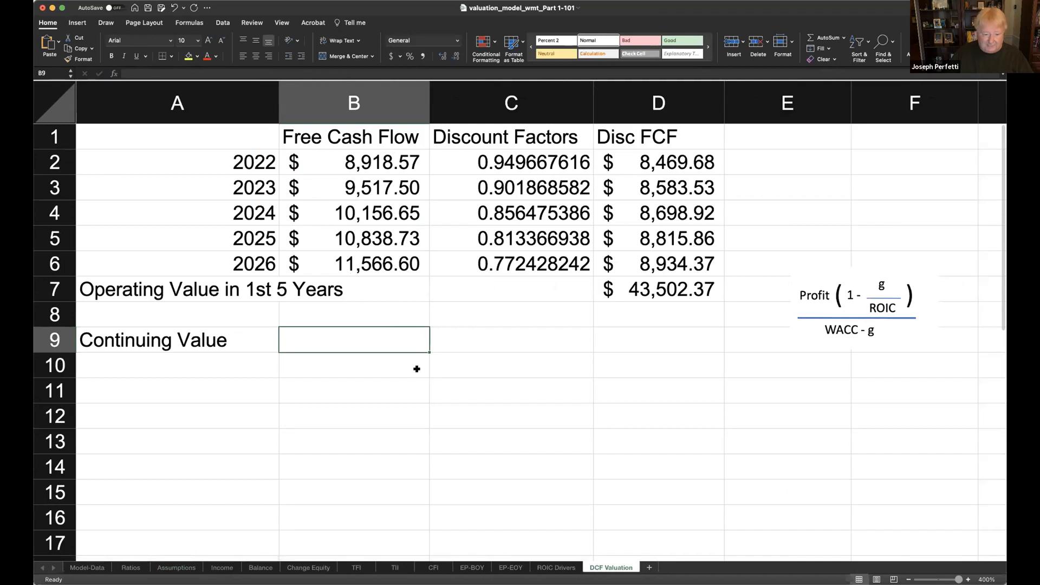
pyautogui.hscroll(1, 390, 423)
pyautogui.hscroll(-1, 391, 423)
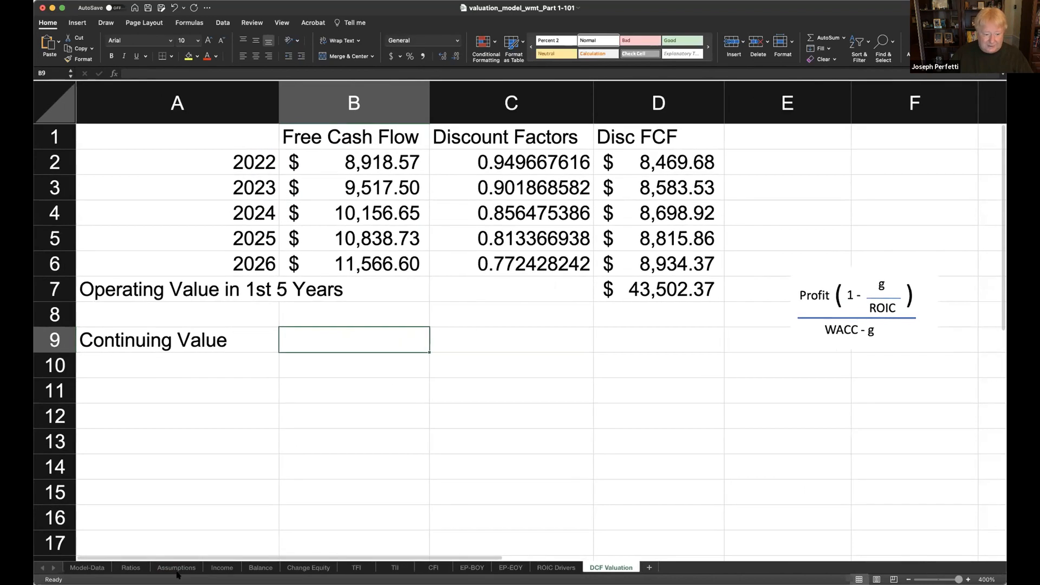
pyautogui.click(176, 568)
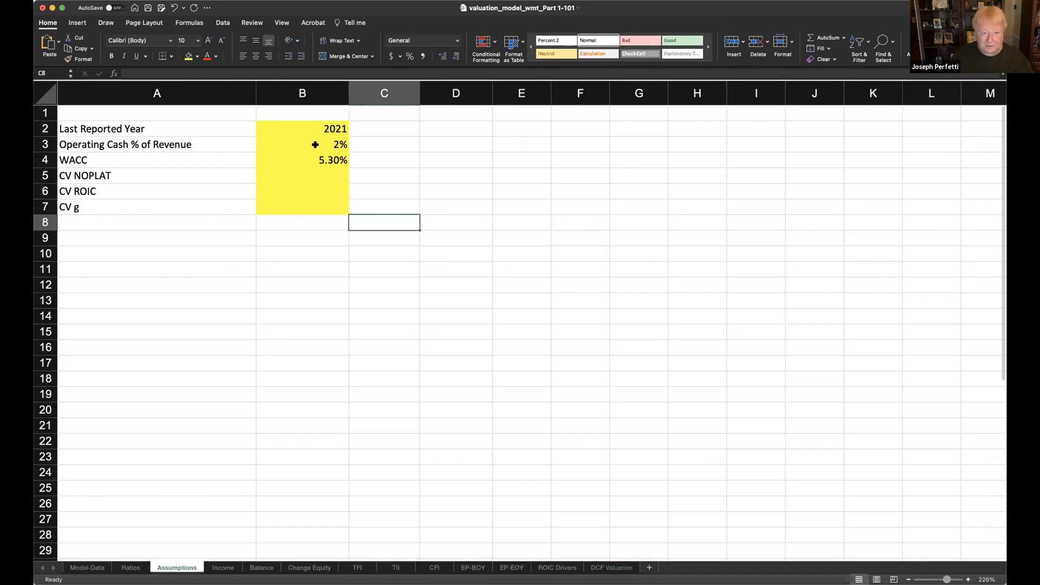
pyautogui.click(307, 163)
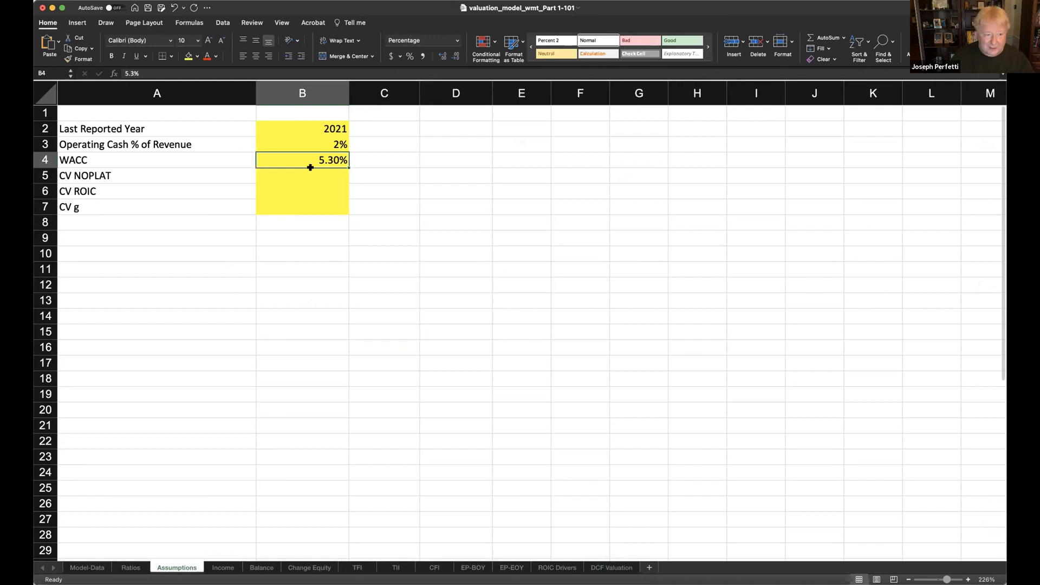
# - Link CV NOPLAT in B5 to the 2027 NOPAT / NOPLAT with =TII!M5 and apply the dollar accounting format
pyautogui.click(288, 171)
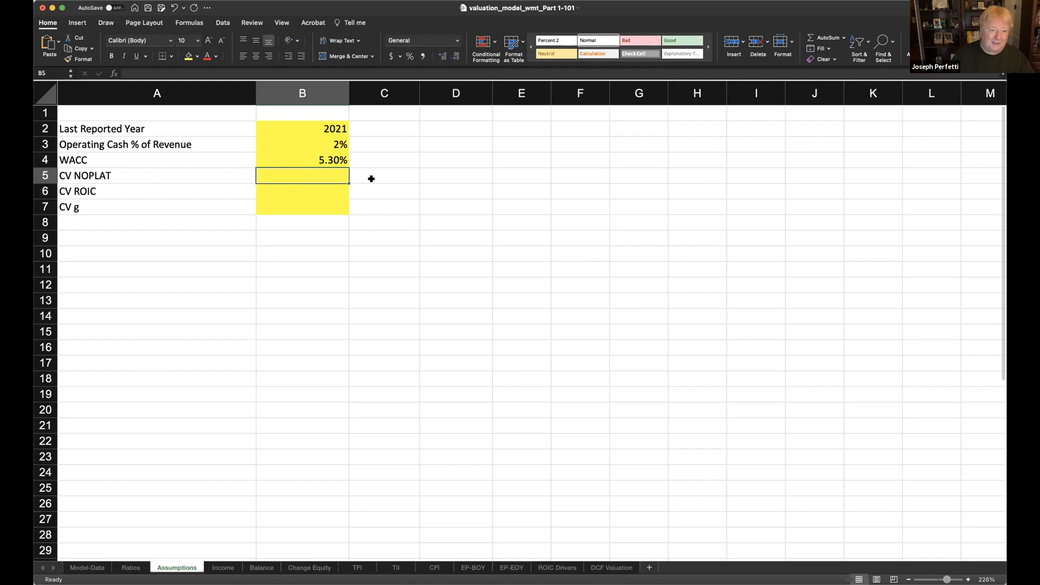
pyautogui.write('=')
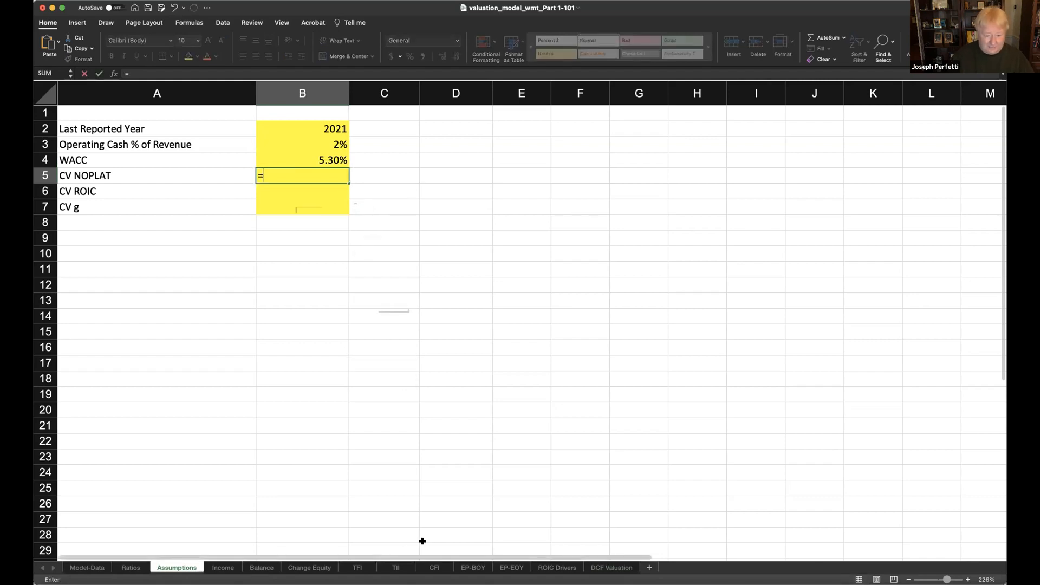
pyautogui.click(396, 568)
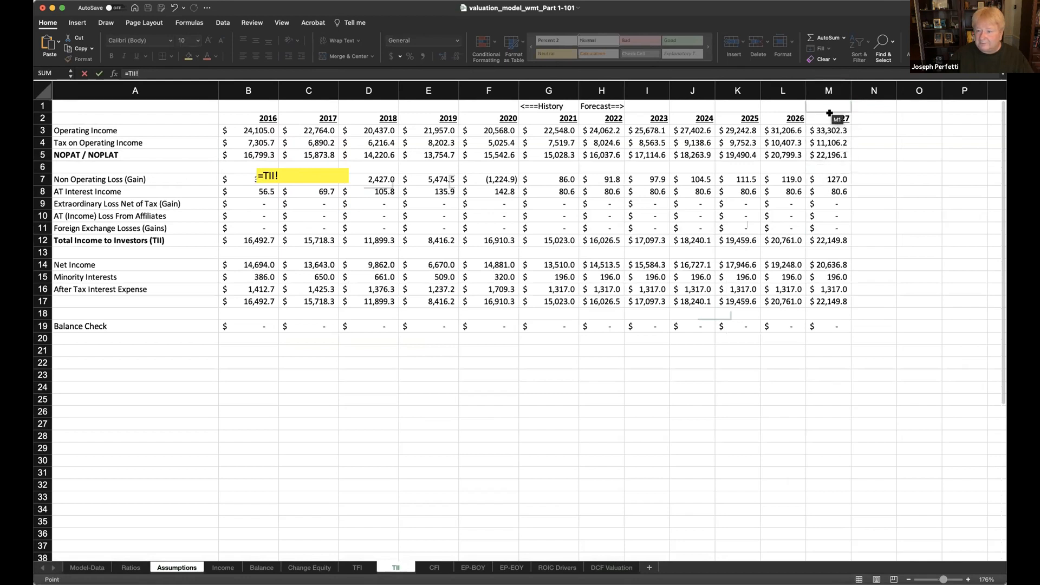
pyautogui.click(822, 152)
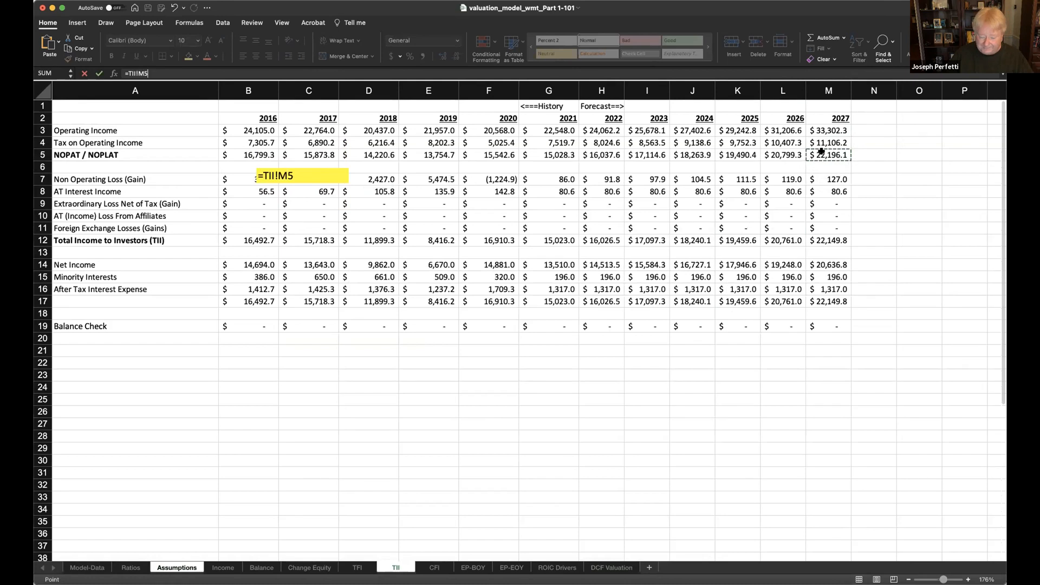
pyautogui.press('Escape')
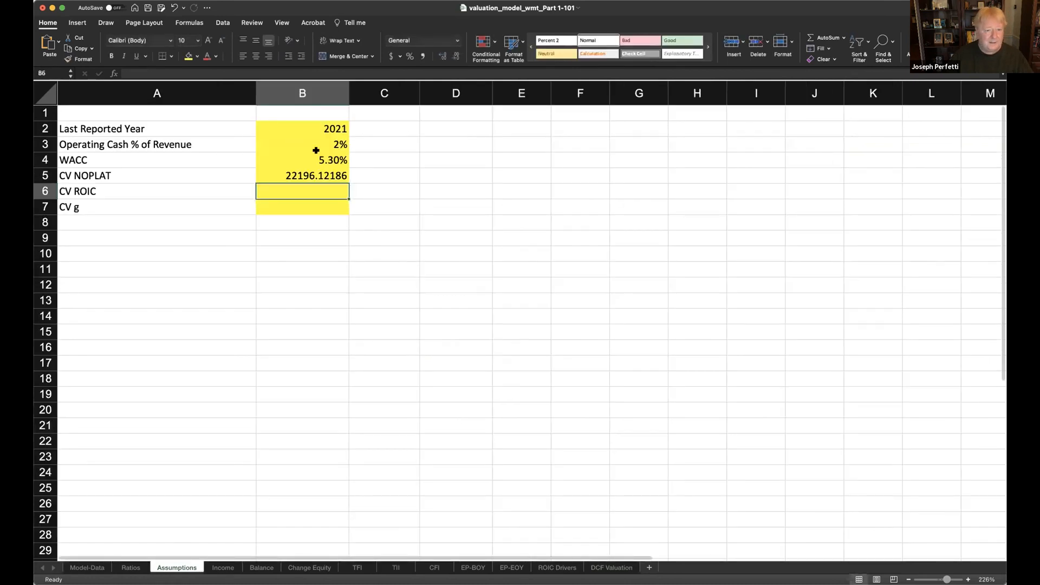
pyautogui.click(308, 175)
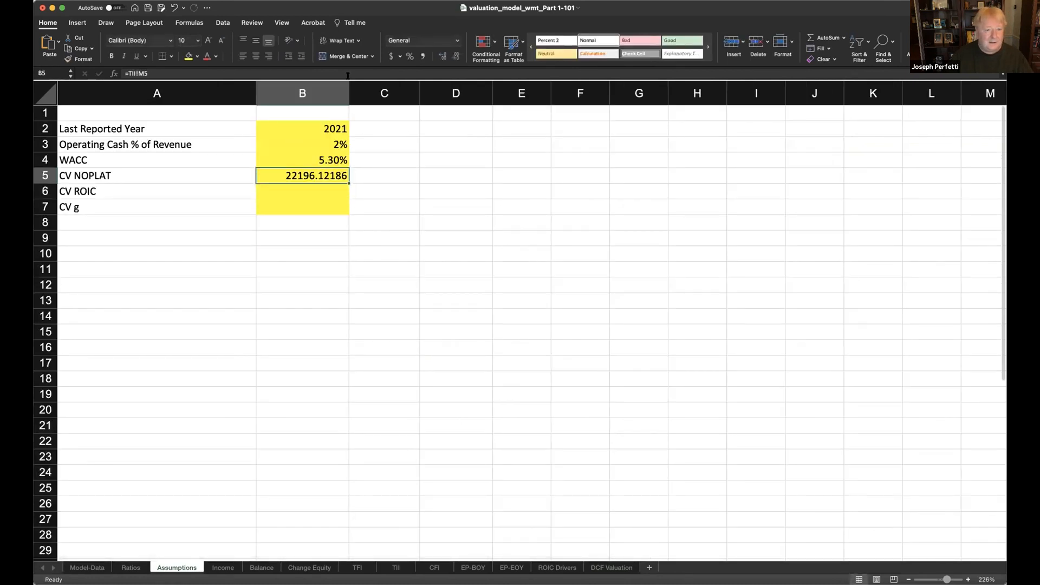
pyautogui.click(392, 56)
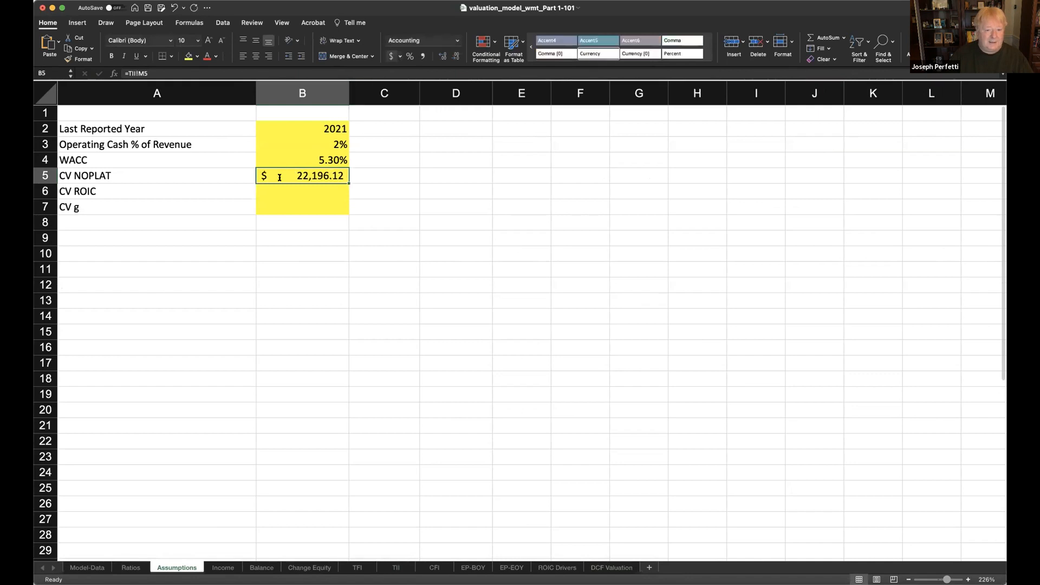
# - Link CV ROIC in B6 to the 2027 after-goodwill return on invested capital with ='EP-EOY'!M16, formatted as a percentage with one decimal
pyautogui.click(285, 194)
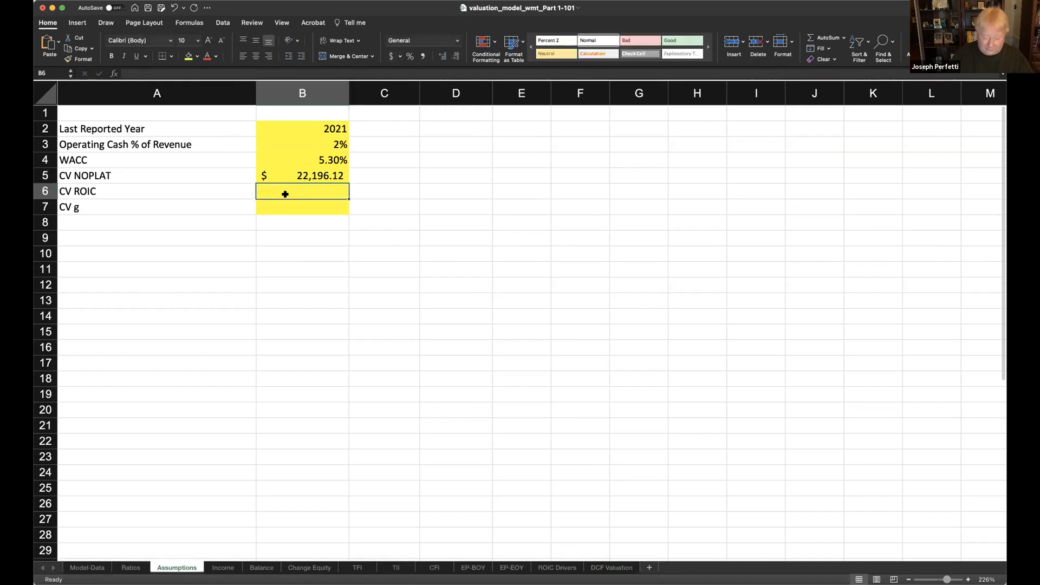
pyautogui.write('=')
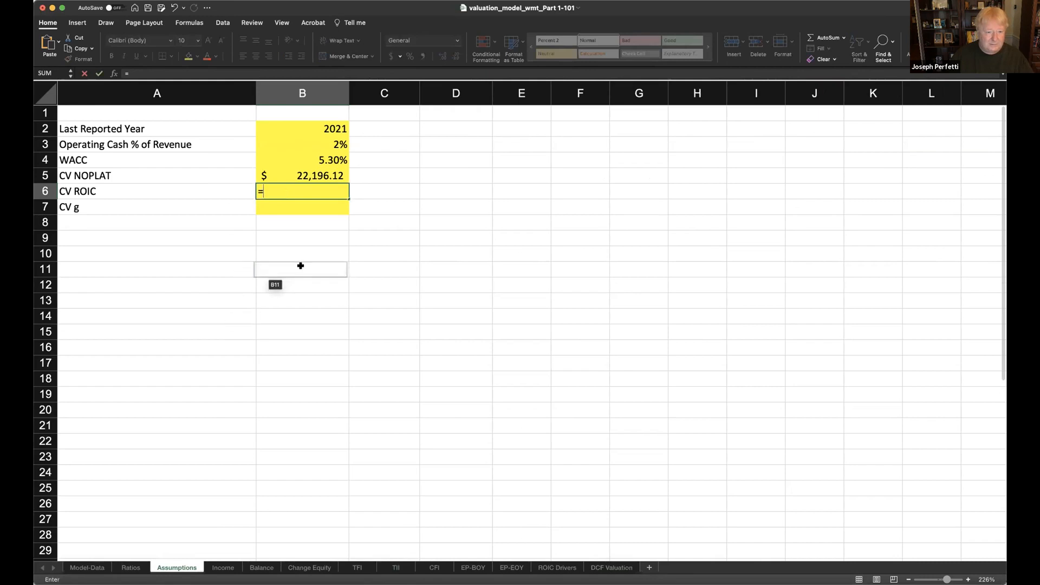
pyautogui.click(512, 568)
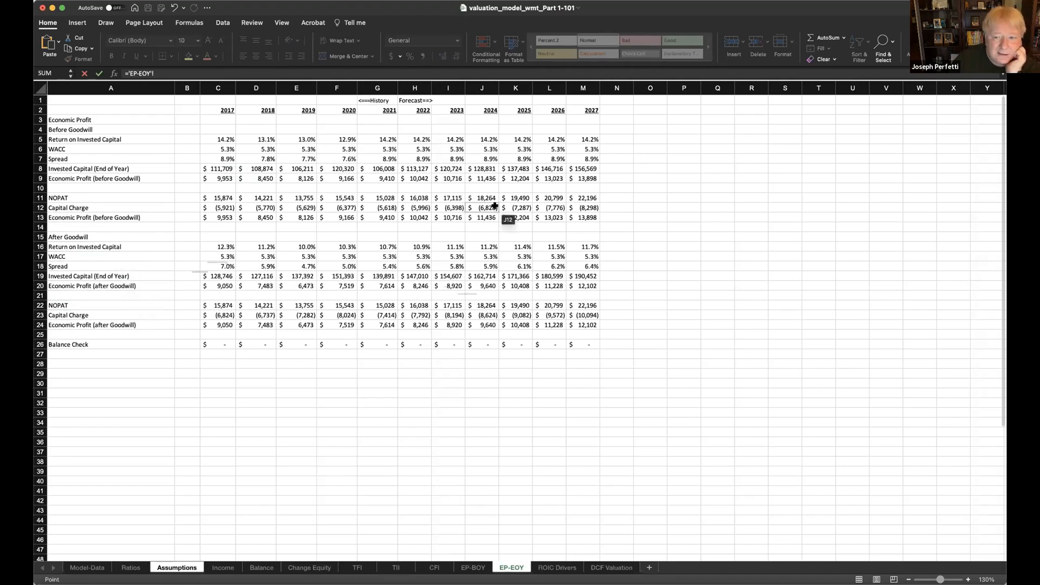
pyautogui.click(584, 245)
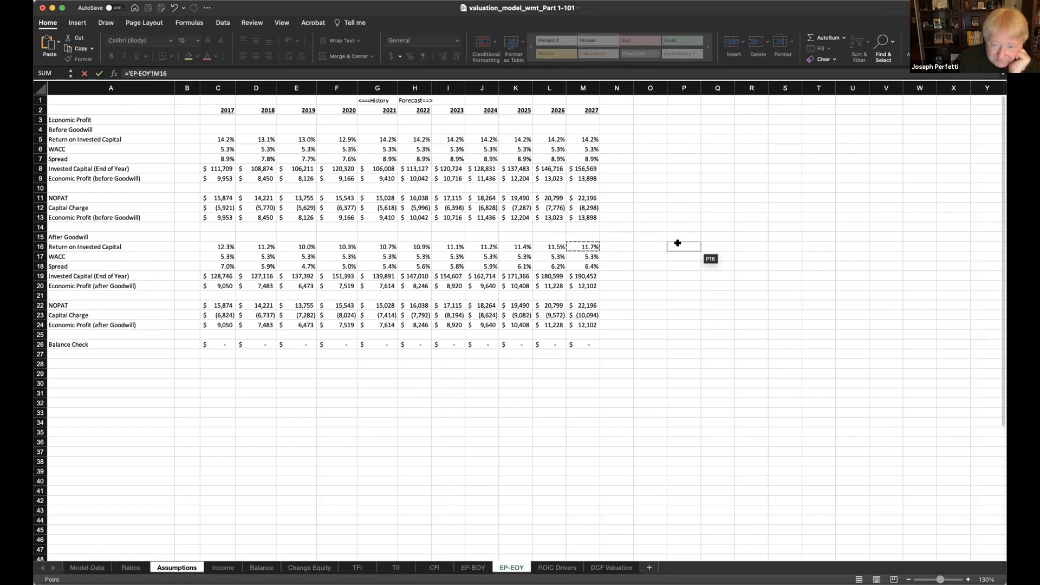
pyautogui.press('Return')
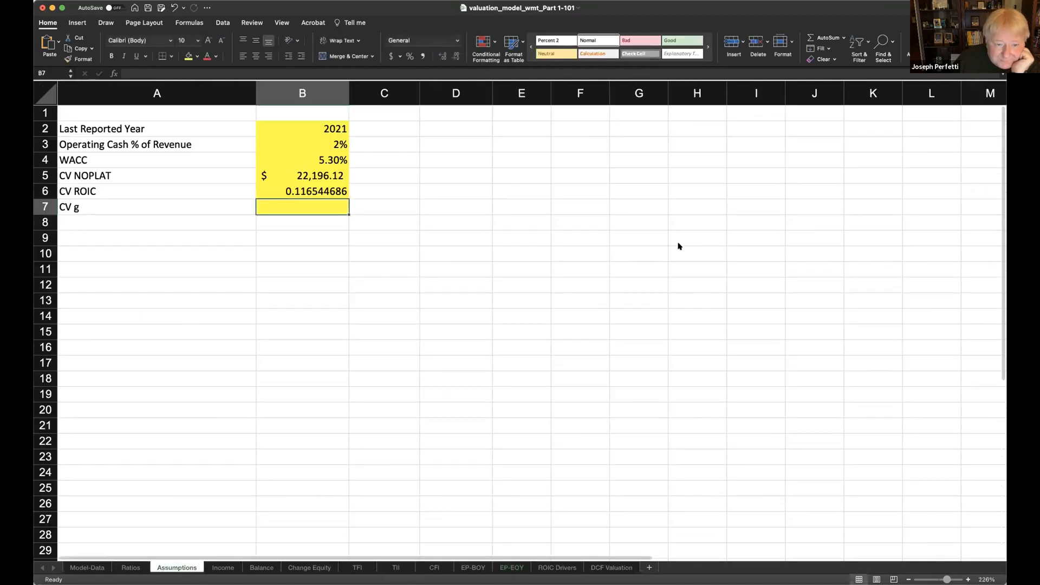
pyautogui.click(324, 187)
pyautogui.click(410, 56)
pyautogui.click(444, 56)
# - Set CV g in B7 to 3% and show it with two decimal places
pyautogui.click(299, 210)
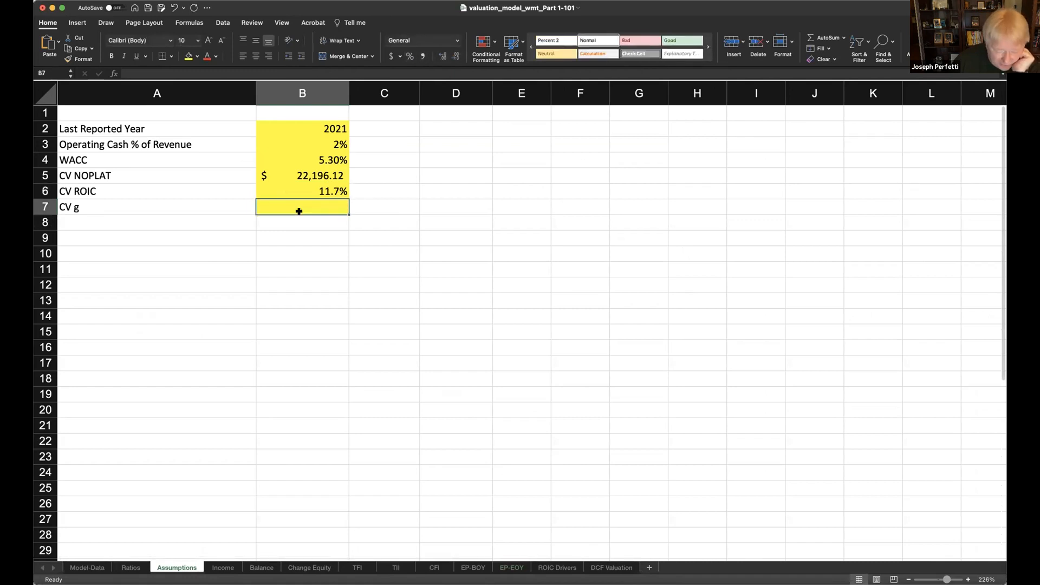
pyautogui.write('3%')
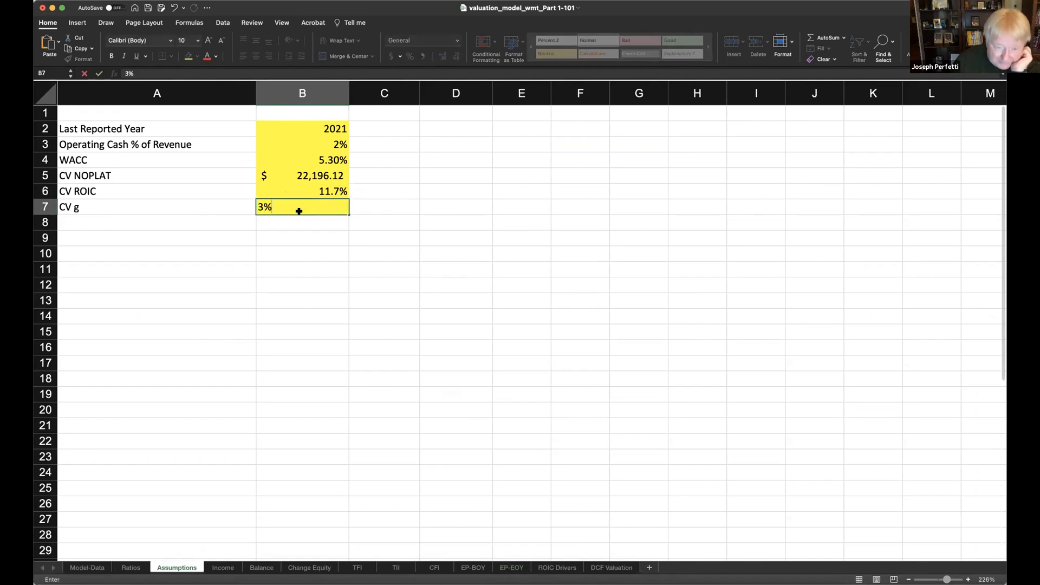
pyautogui.press('Return')
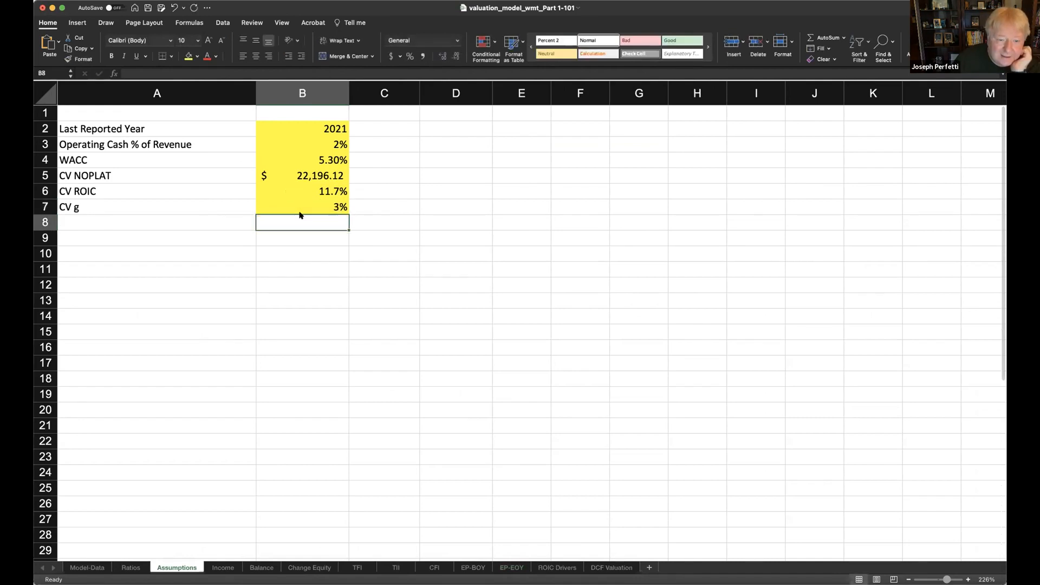
pyautogui.click(302, 207)
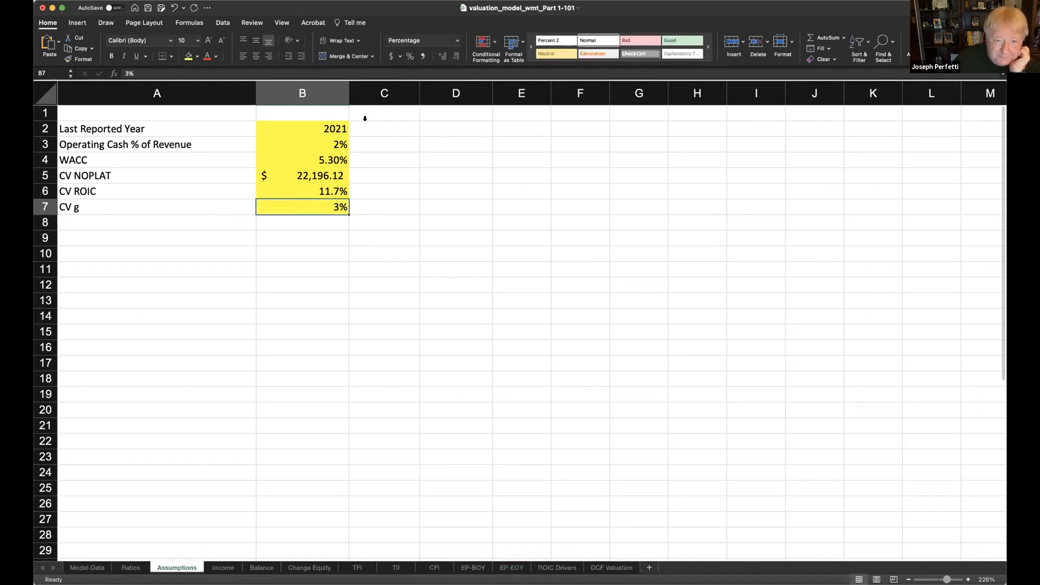
pyautogui.click(443, 56)
pyautogui.click(442, 56)
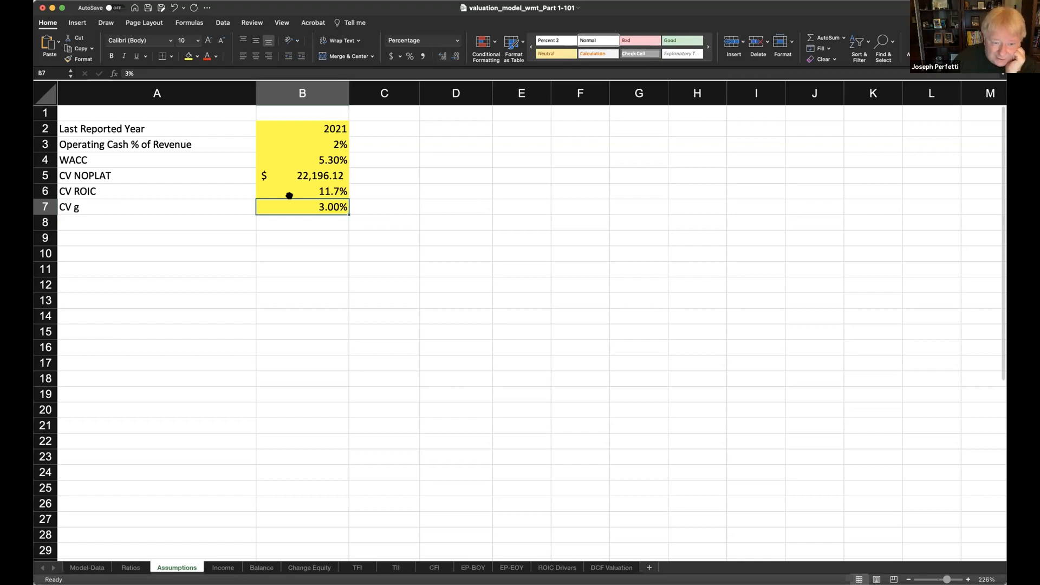
pyautogui.click(294, 161)
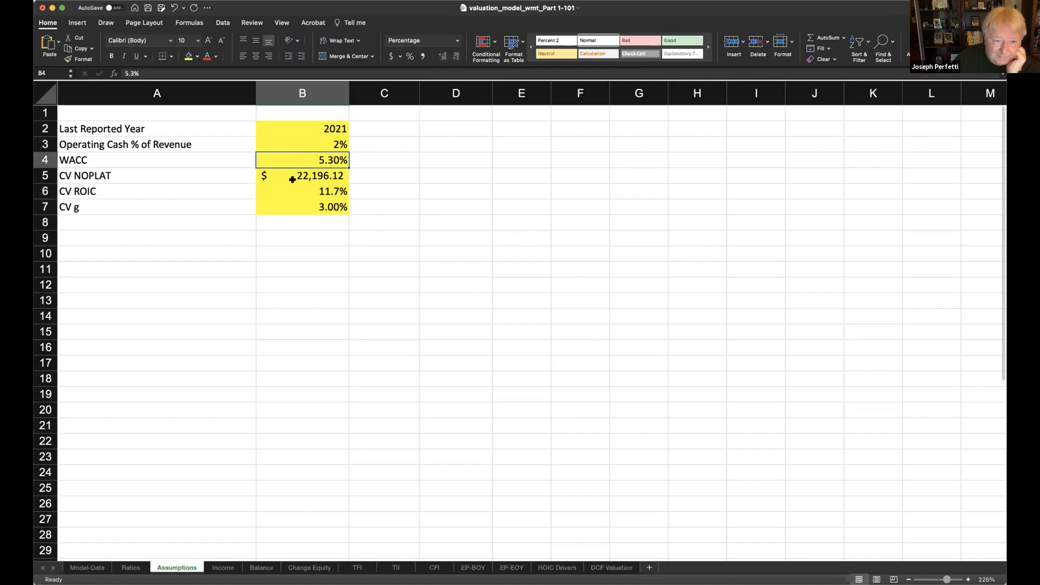
# - Review the WACC, CV NOPLAT, CV ROIC and CV g inputs in B4:B7 of the Assumptions sheet
pyautogui.click(292, 177)
pyautogui.click(290, 194)
pyautogui.click(291, 205)
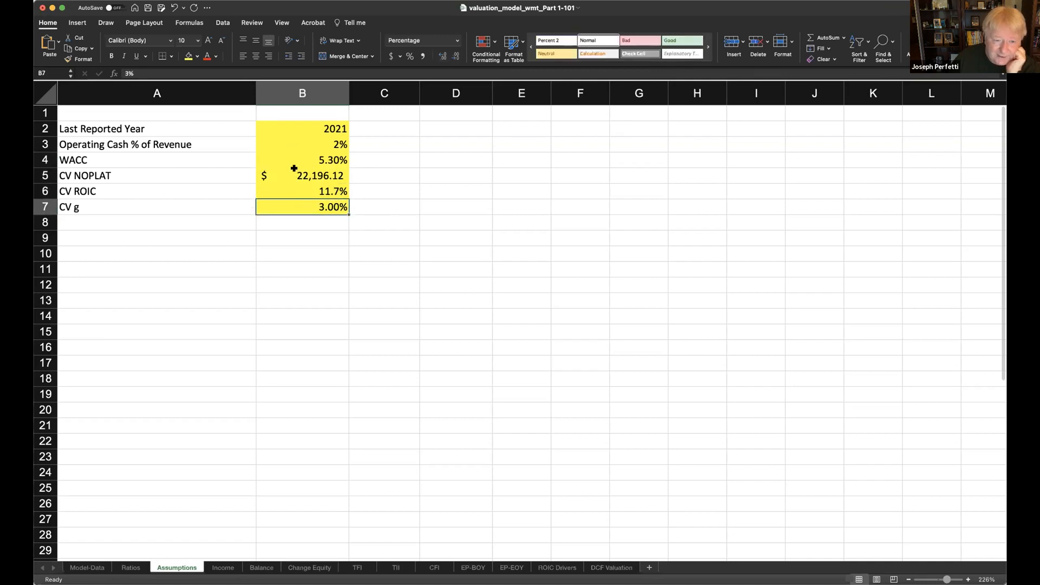
pyautogui.click(296, 159)
pyautogui.click(293, 180)
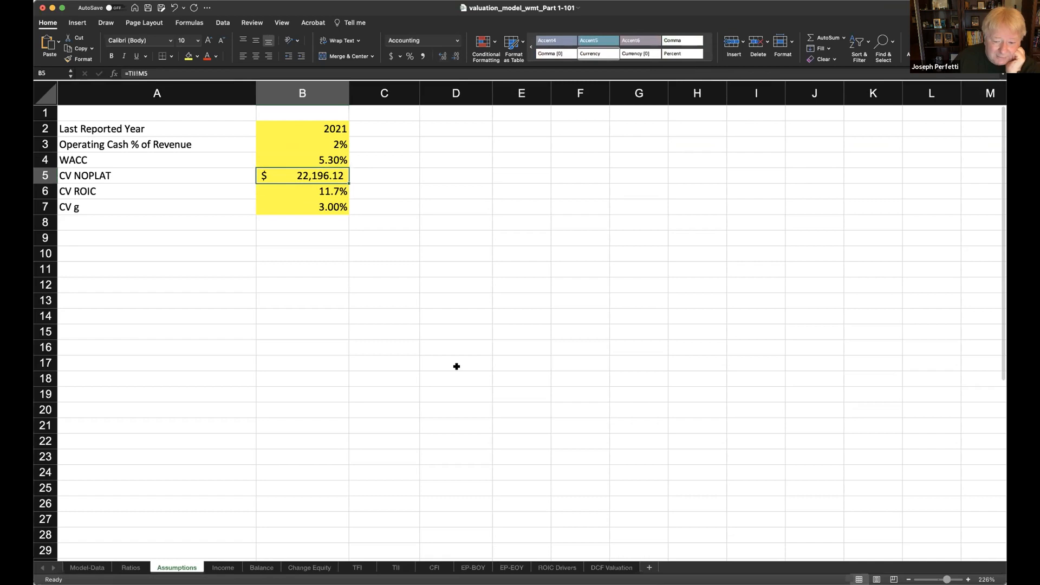
# - Calculate Continuing Value in B9 of DCF Valuation with =(Assumptions!B5*(1-Assumptions!B7/Assumptions!B6))/(Assumptions!B4-Assumptions!B7)
pyautogui.click(613, 565)
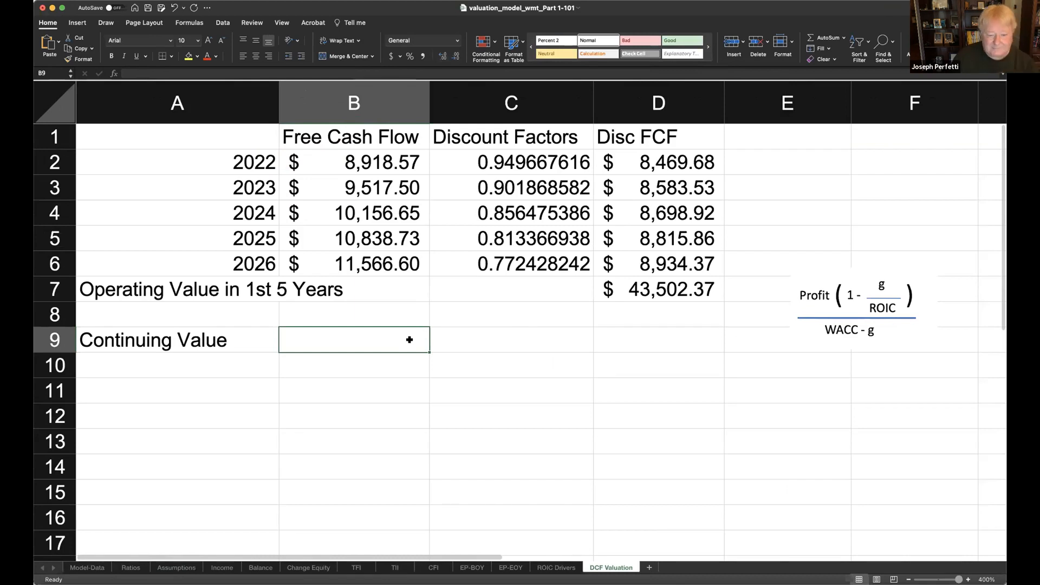
pyautogui.write('=')
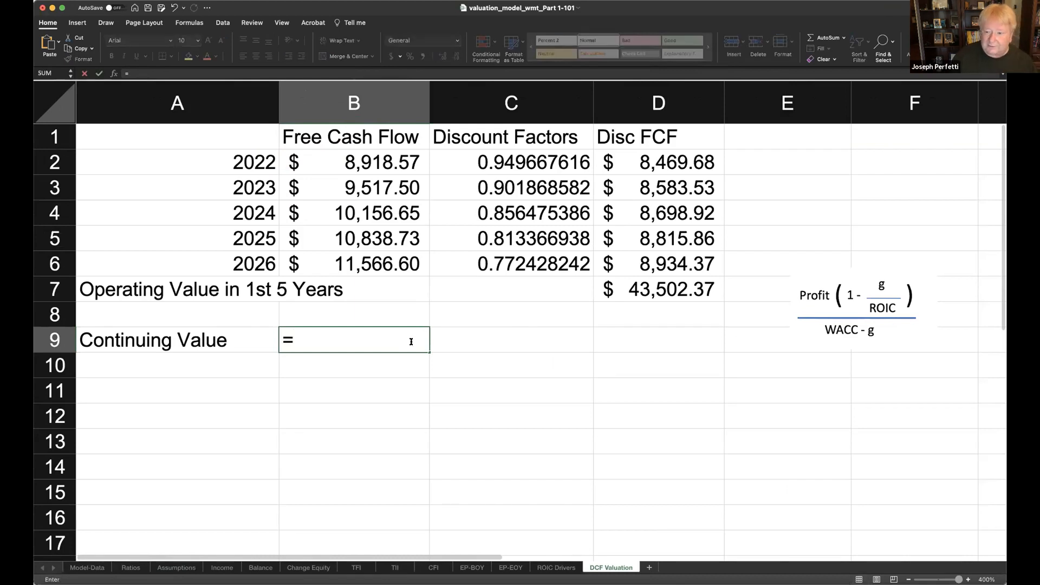
pyautogui.write('(')
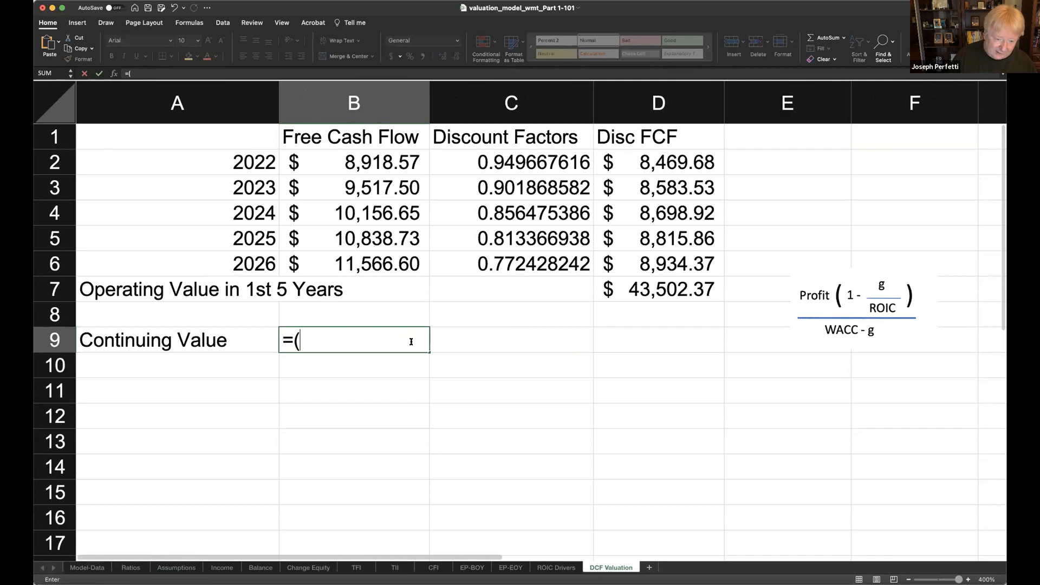
pyautogui.click(178, 567)
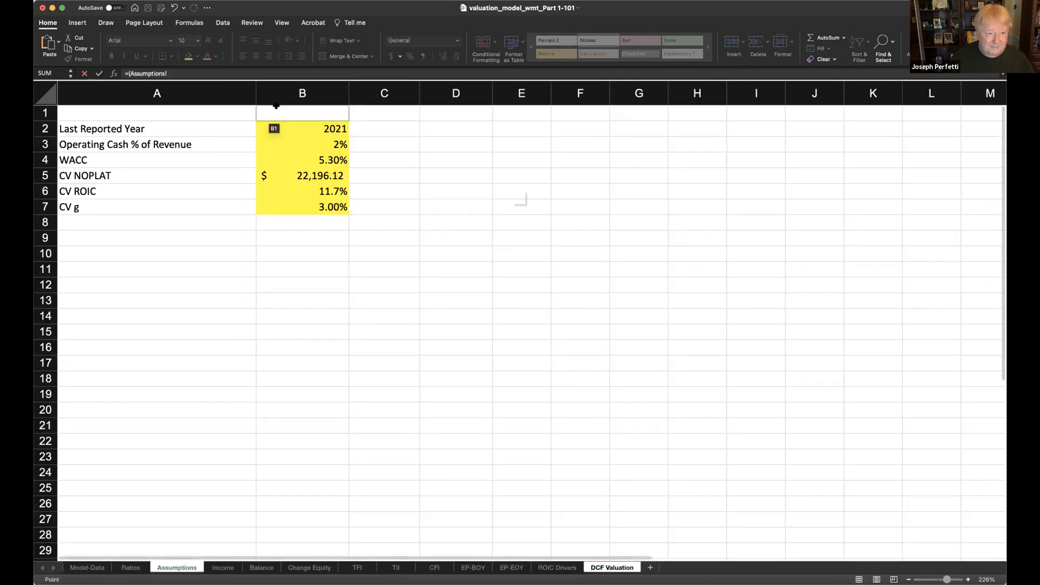
pyautogui.click(328, 175)
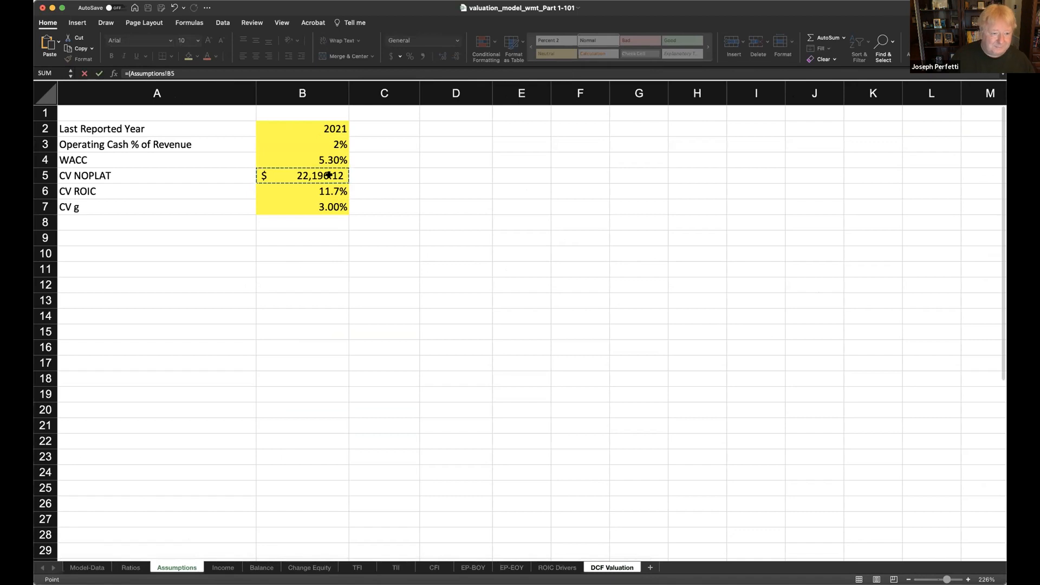
pyautogui.write('*')
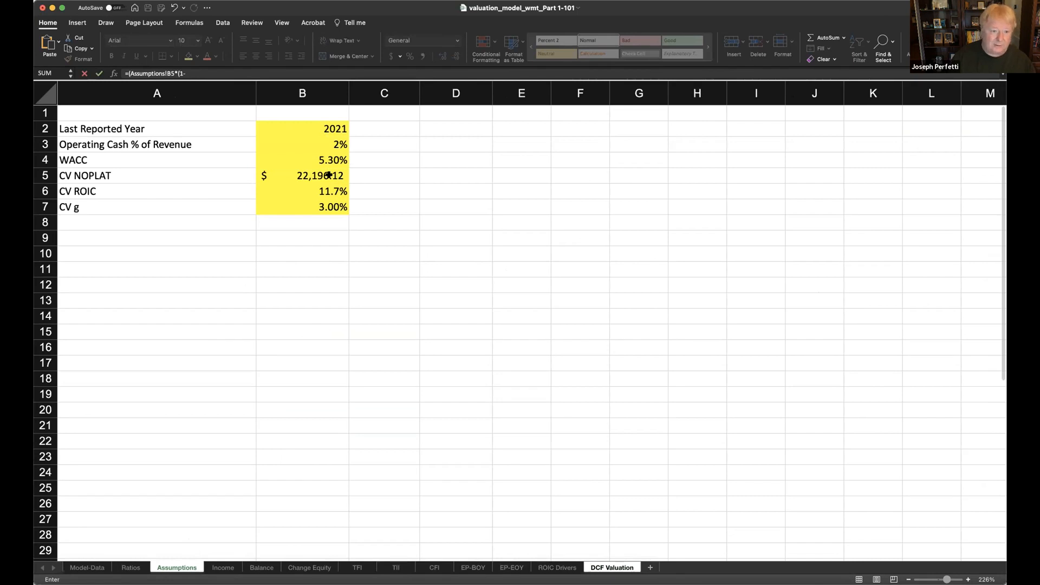
pyautogui.click(308, 210)
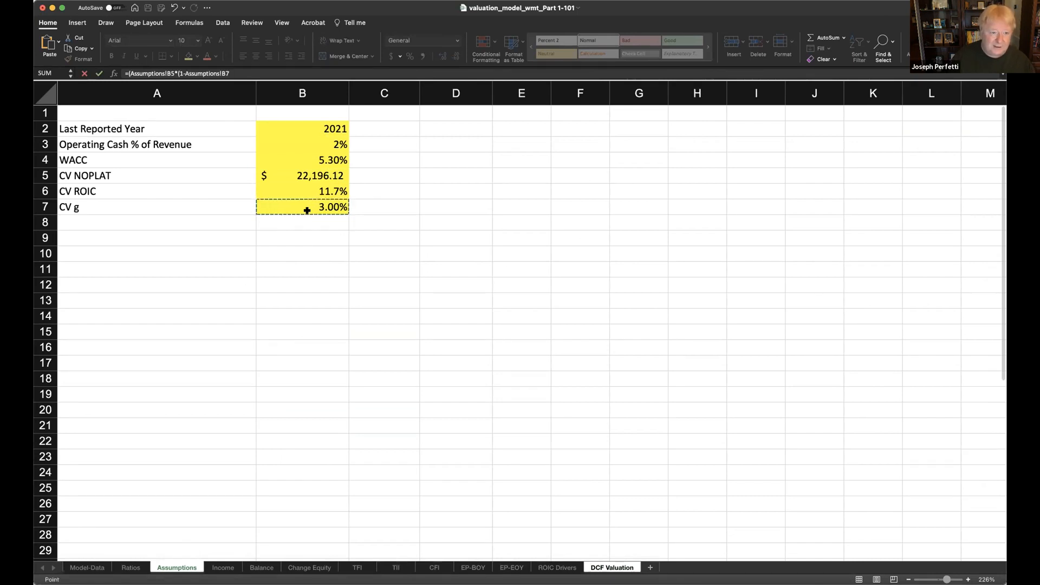
pyautogui.write('/')
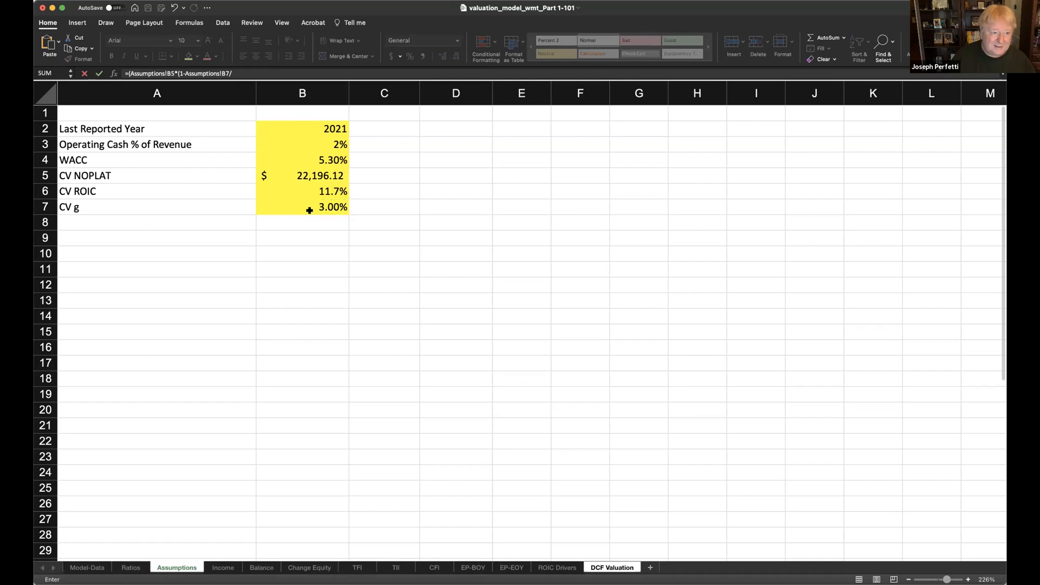
pyautogui.click(320, 190)
pyautogui.write('))/(')
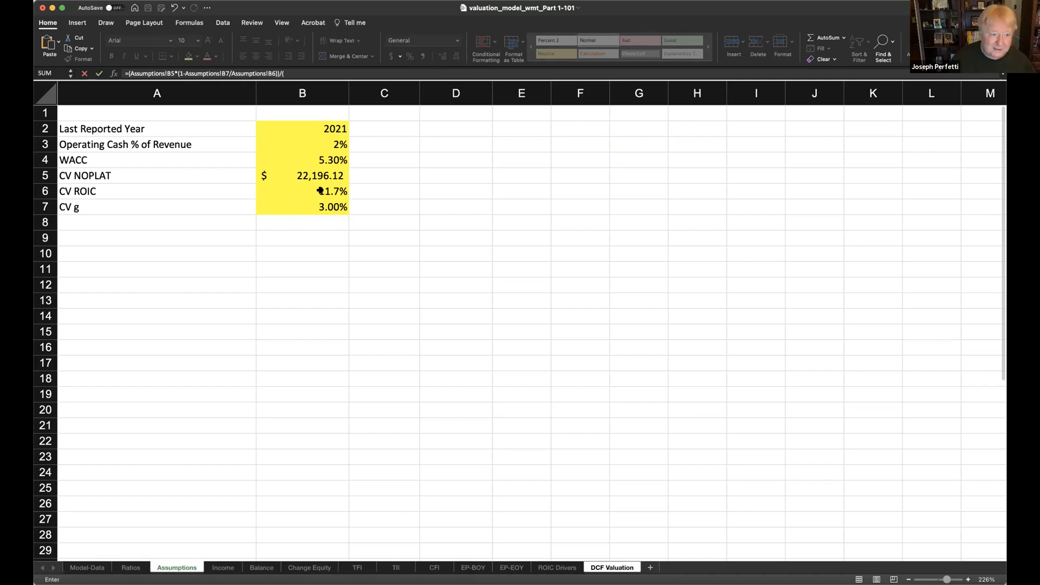
pyautogui.click(333, 163)
pyautogui.click(332, 162)
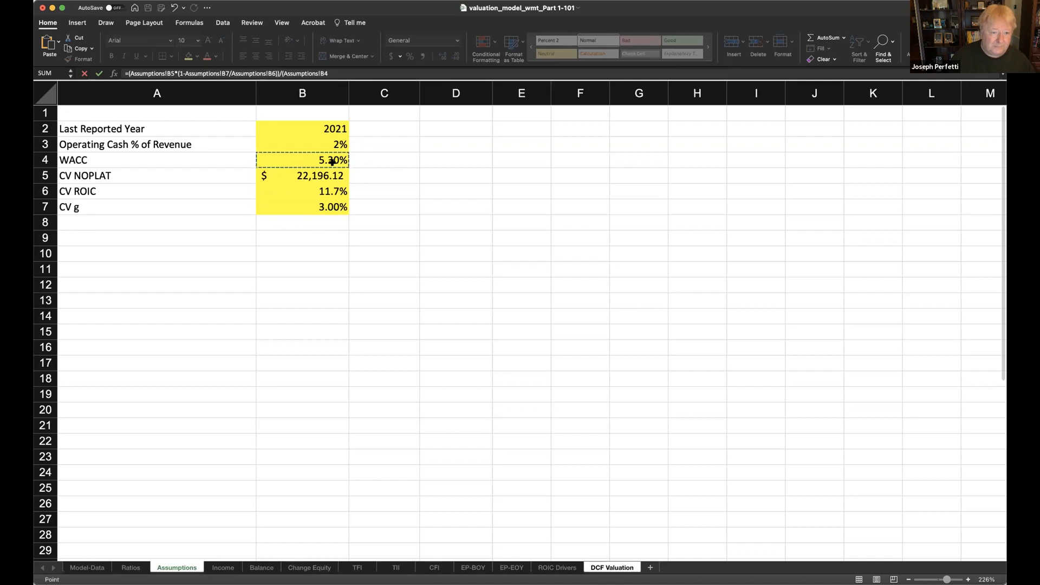
pyautogui.write('-')
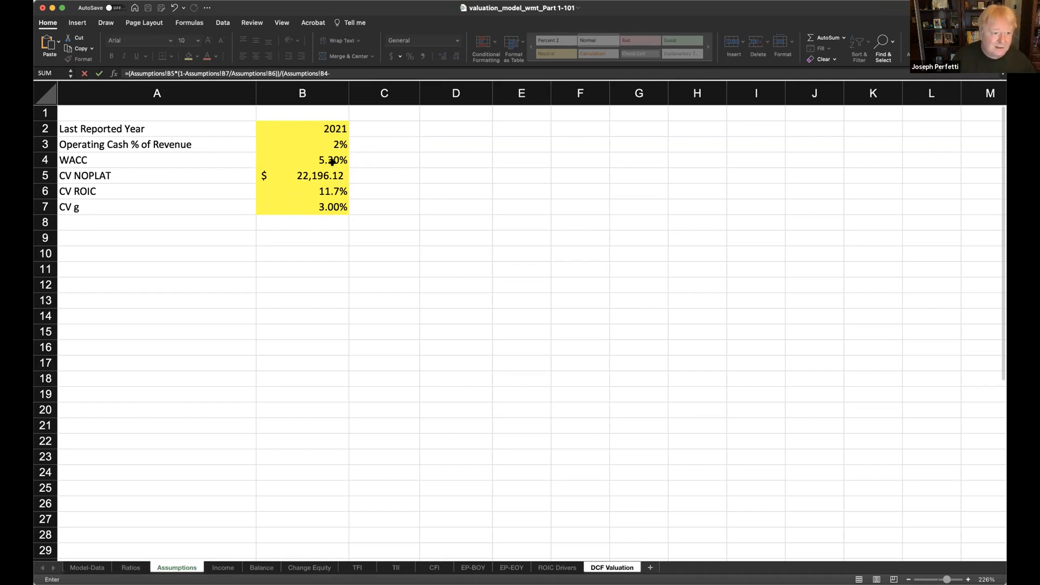
pyautogui.click(334, 207)
pyautogui.write(')')
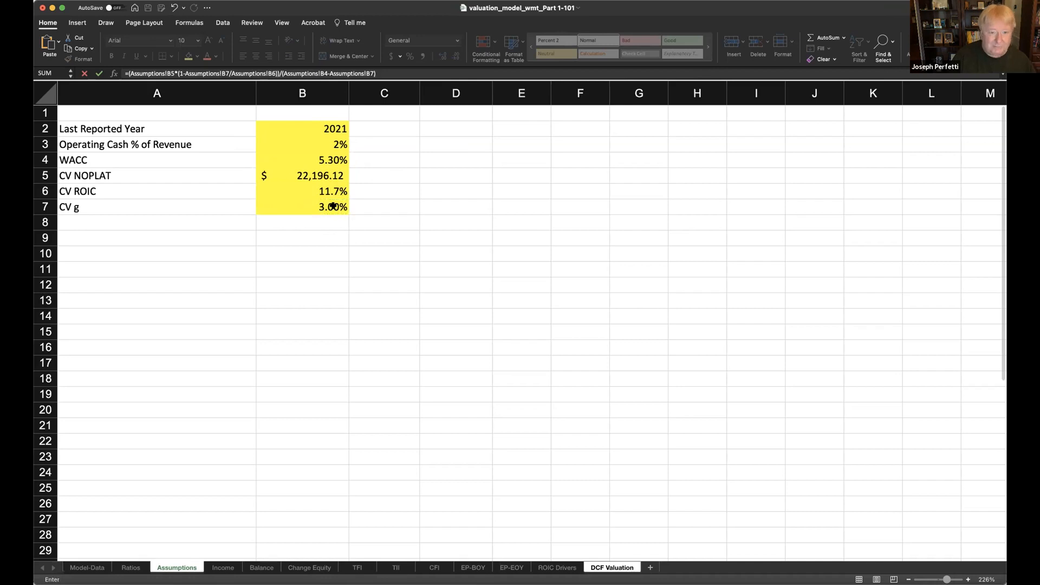
pyautogui.press('Return')
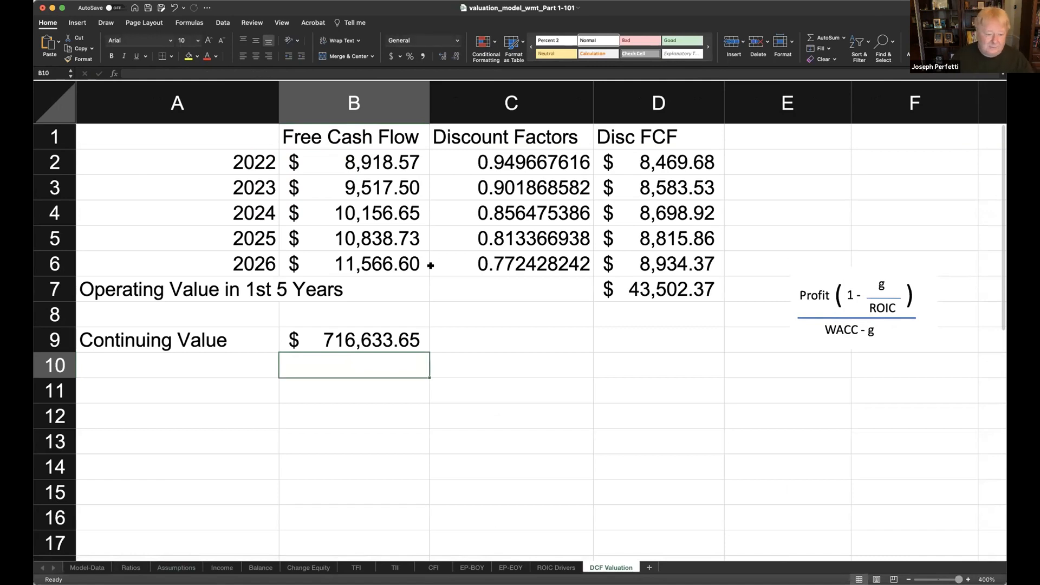
# - Check the continuing value inputs on the Assumptions sheet against the formula in B9 of DCF Valuation
pyautogui.click(184, 569)
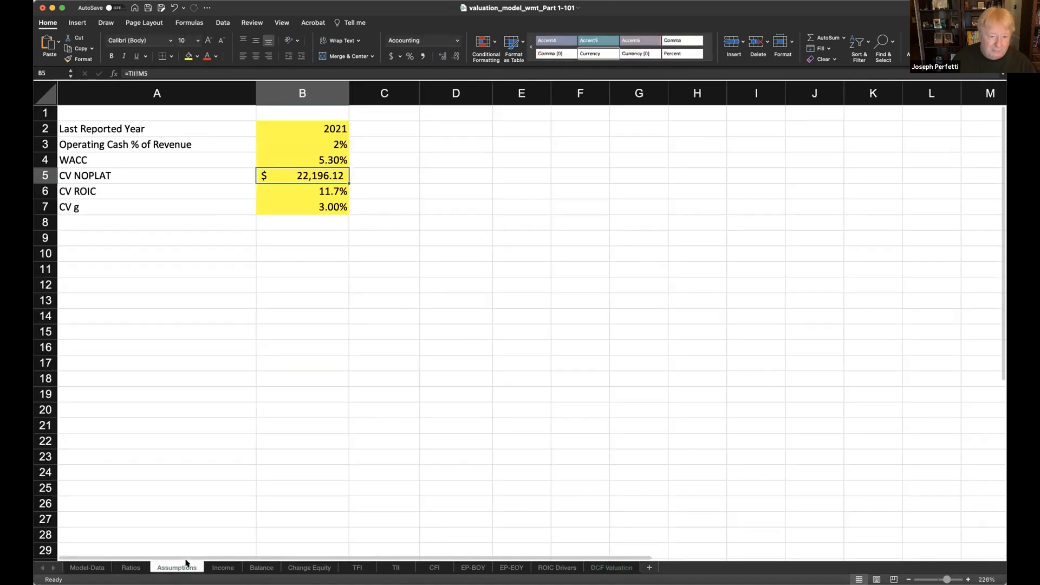
pyautogui.click(614, 568)
pyautogui.click(382, 331)
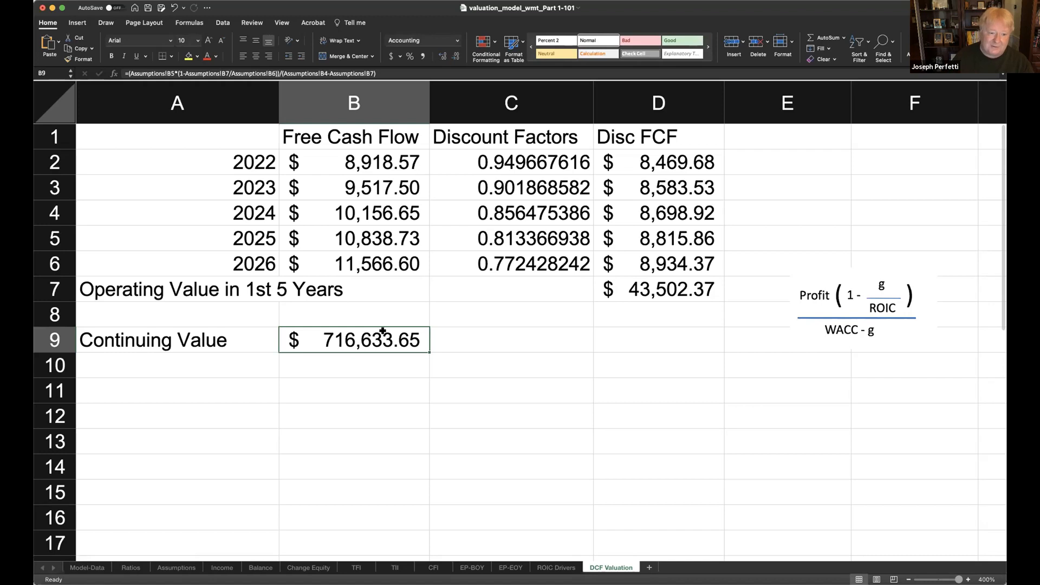
# - Link the Continuing Value discount factor in C9 to the 2026 discount factor with =C6
pyautogui.click(545, 344)
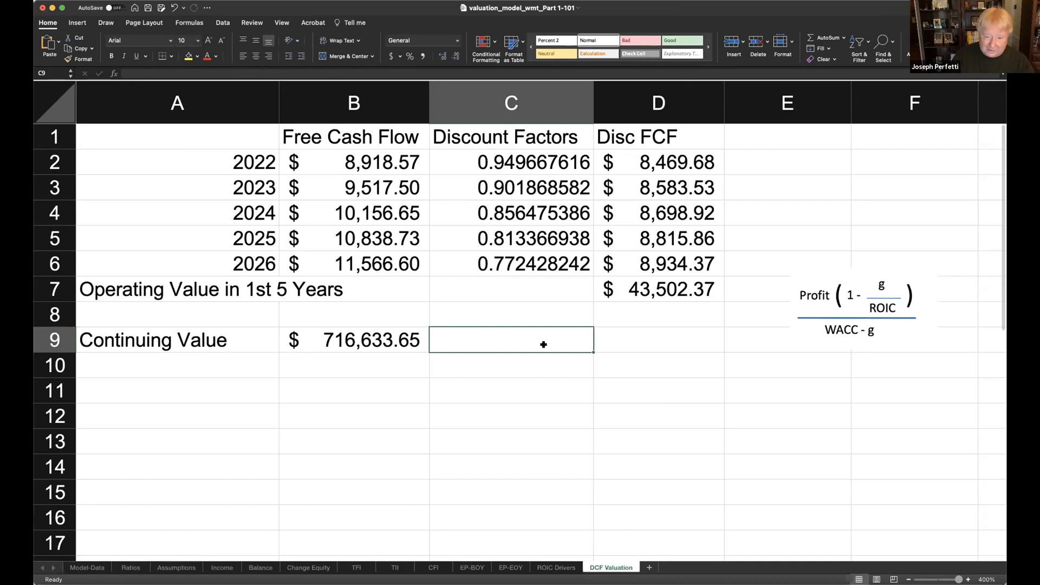
pyautogui.write('=')
pyautogui.click(544, 259)
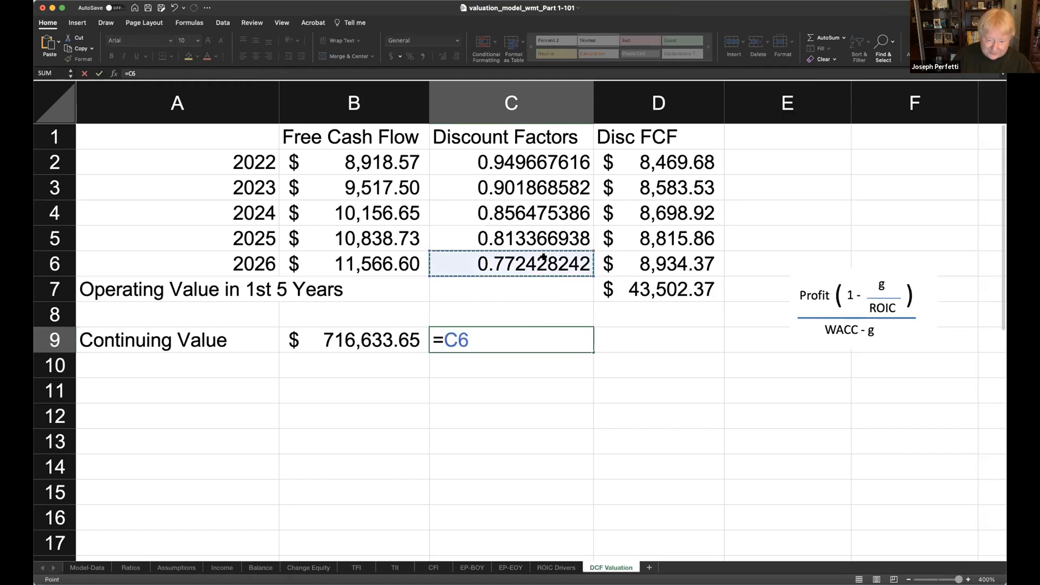
pyautogui.press('Return')
# - Compute the discounted continuing value in D9 with =B9*C9
pyautogui.click(651, 337)
pyautogui.write('=')
pyautogui.click(368, 338)
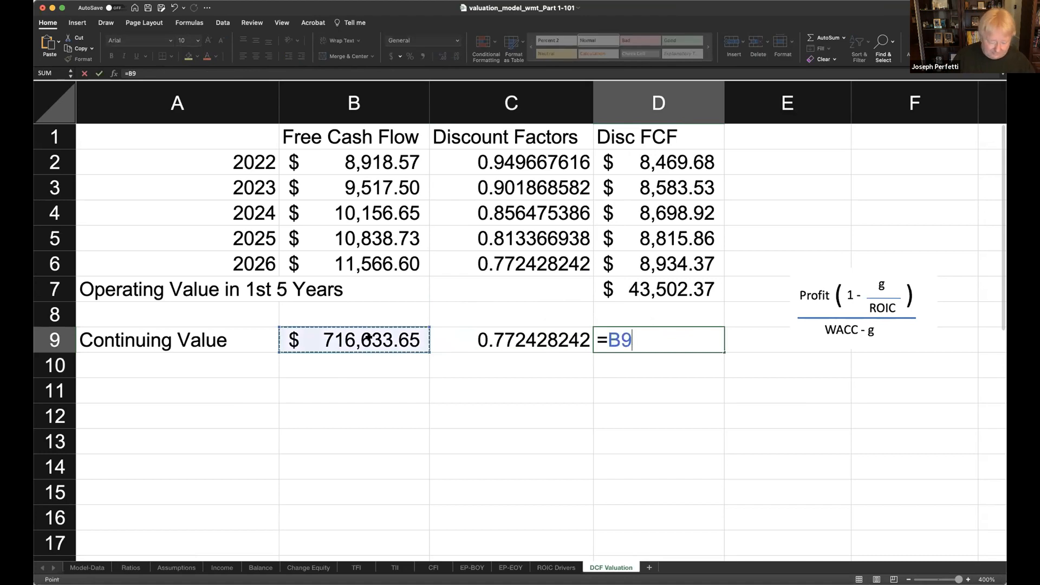
pyautogui.write('*')
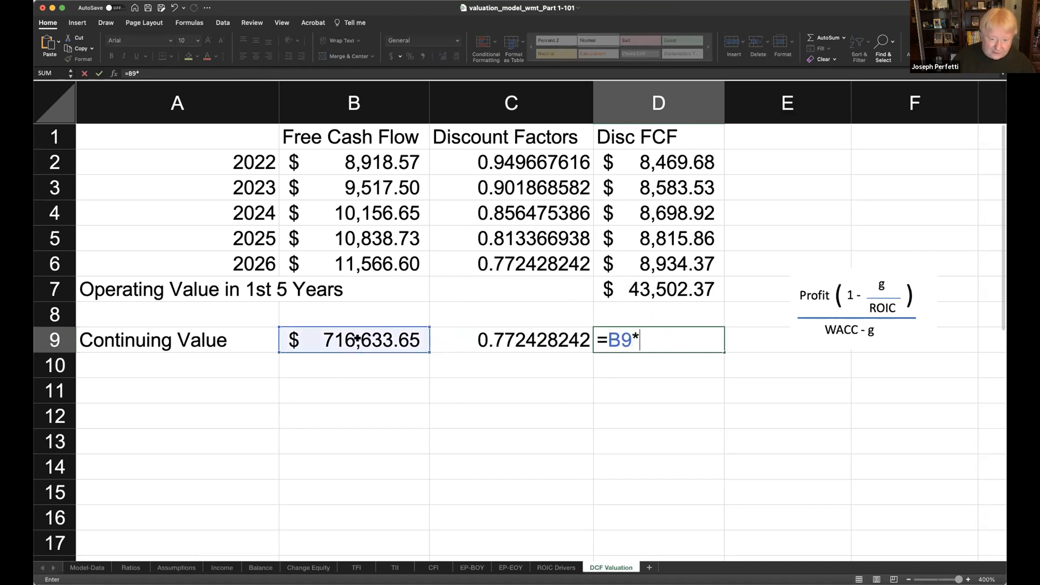
pyautogui.click(507, 334)
pyautogui.press('Return')
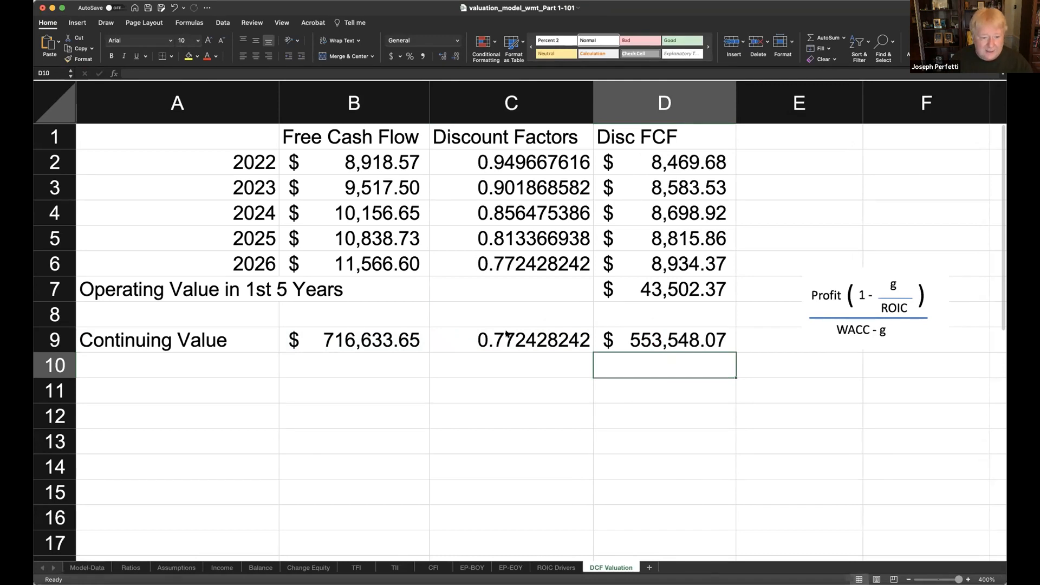
# - Label cell A11 "Operating Value", two rows below Continuing Value
pyautogui.click(202, 386)
pyautogui.write('Opefa')
pyautogui.press('BackSpace')
pyautogui.press('BackSpace')
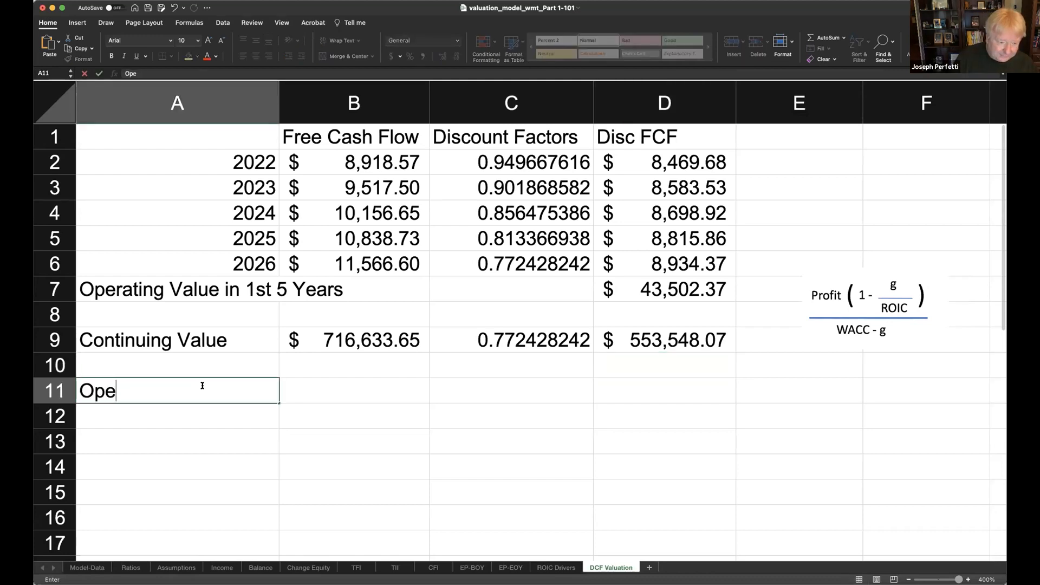
pyautogui.write('rating ')
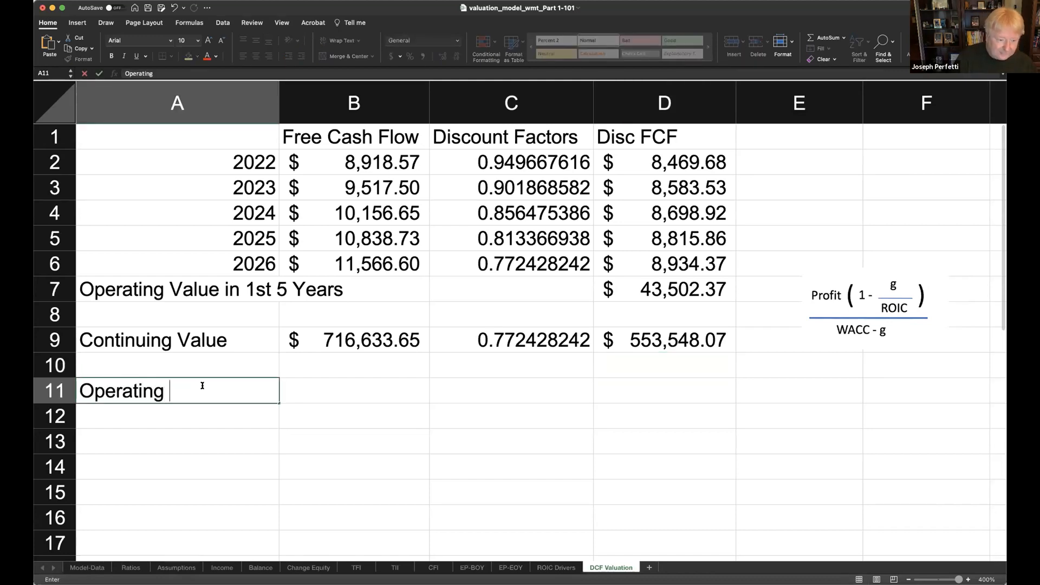
pyautogui.write('Value')
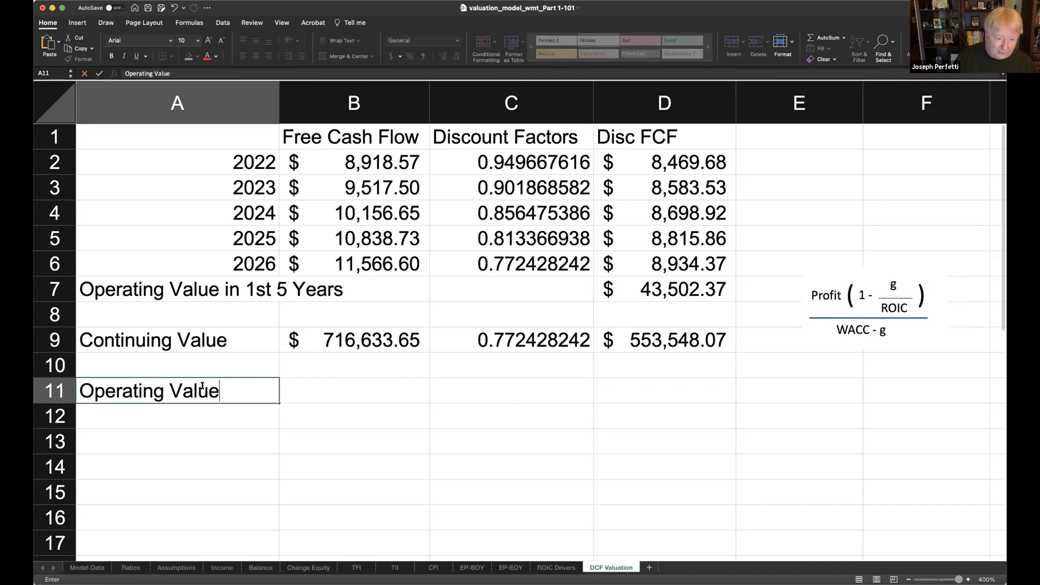
# - Total the first five years' operating value and the discounted continuing value in D11 with =D7+D9
pyautogui.click(666, 391)
pyautogui.write('=')
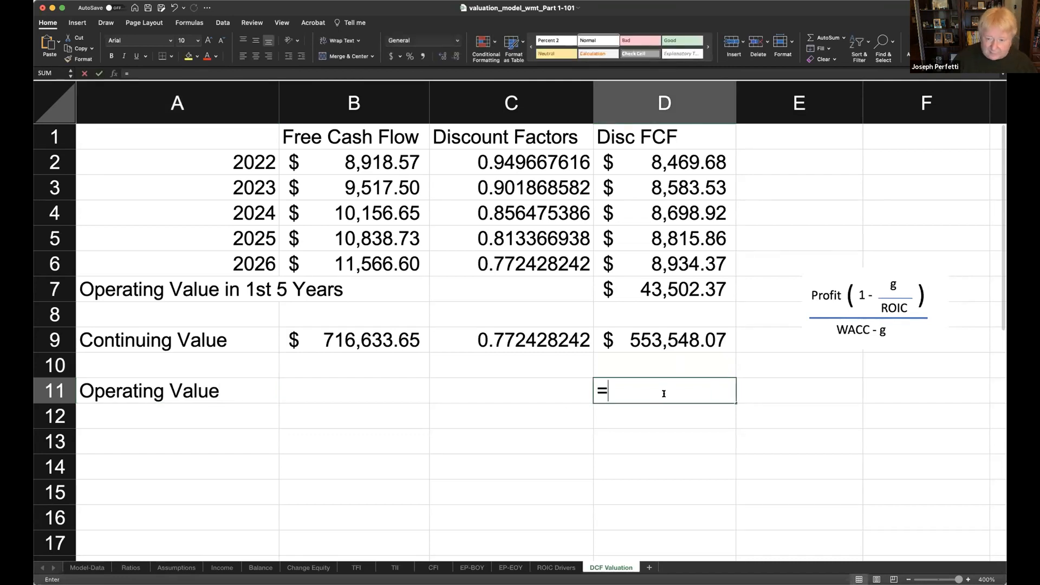
pyautogui.click(687, 289)
pyautogui.write('+')
pyautogui.click(692, 336)
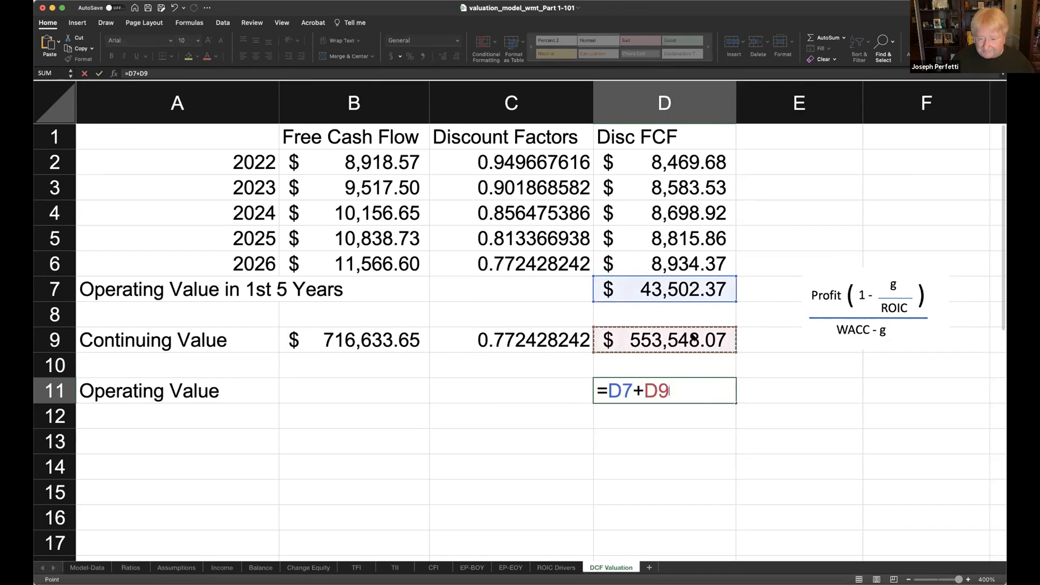
pyautogui.press('Return')
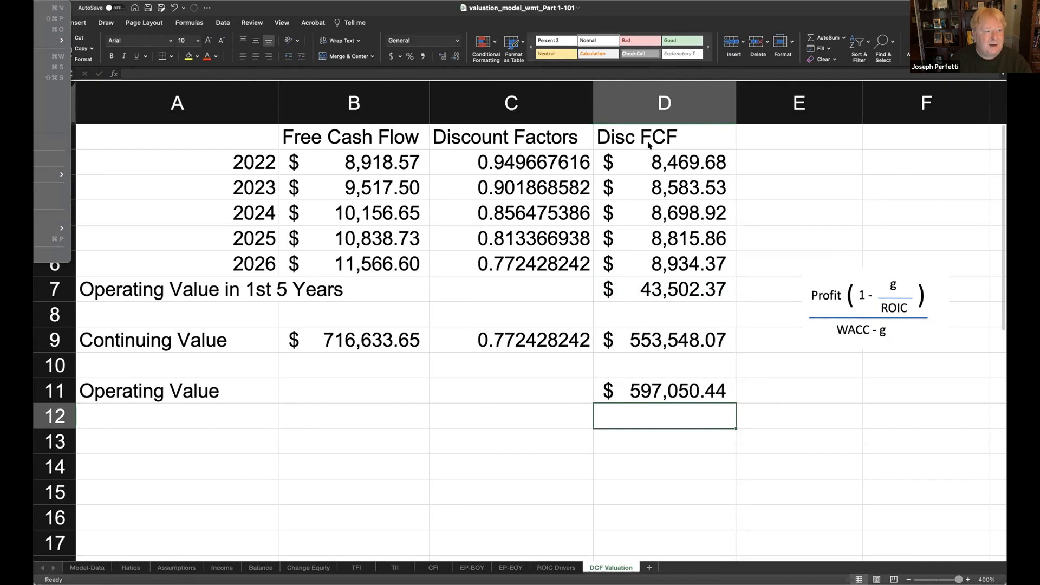
# - Save the valuation model through Save As in the Excel Workbook (.xlsx) format
pyautogui.click(51, 77)
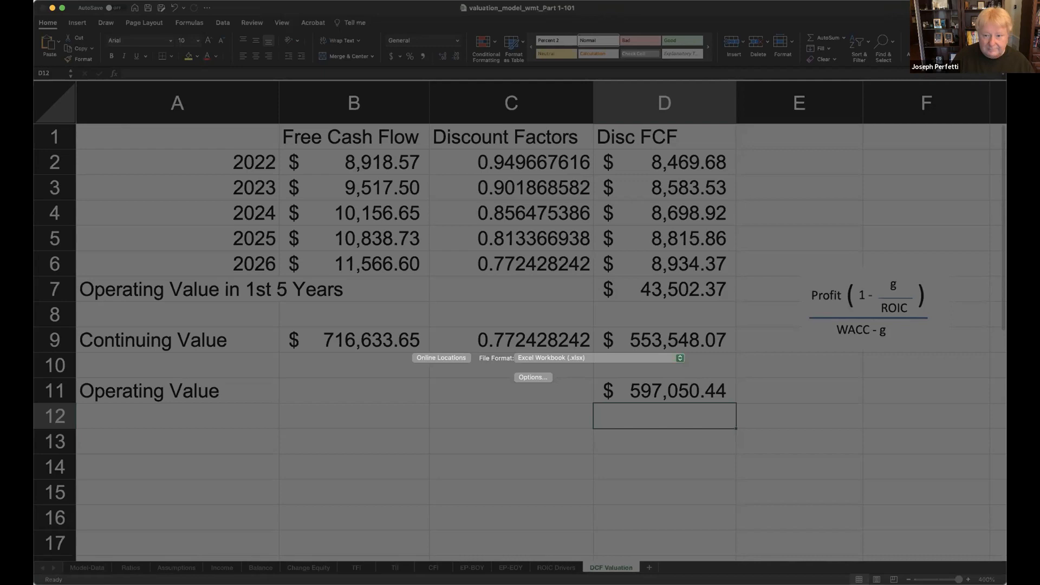
pyautogui.press('Return')
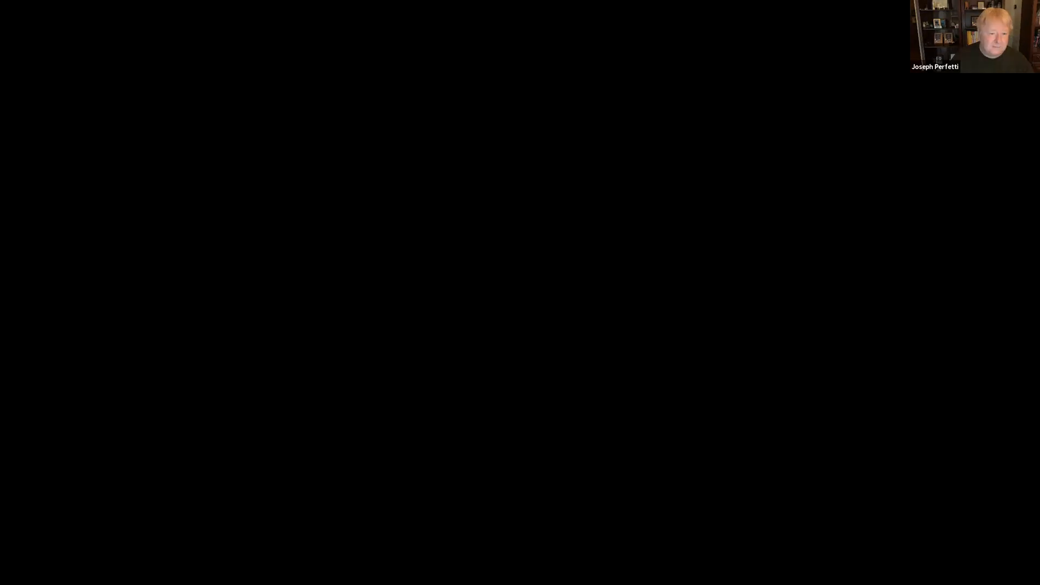
# - Switch to Lecture 1.pdf and browse its slides on value creation and understanding cash flow
pyautogui.scroll(10, 462, 231)
pyautogui.scroll(15, 462, 231)
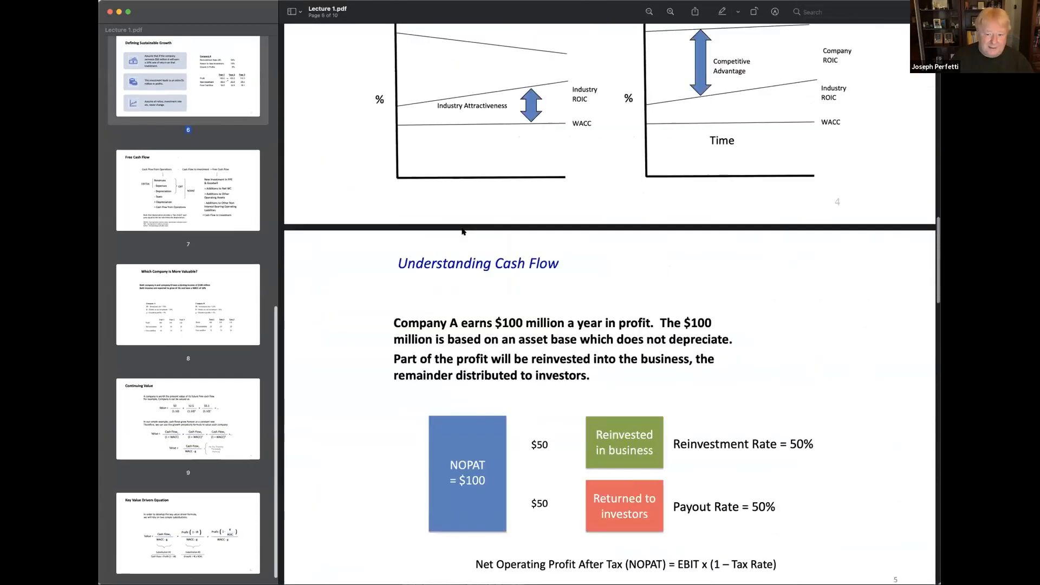
pyautogui.scroll(8, 463, 231)
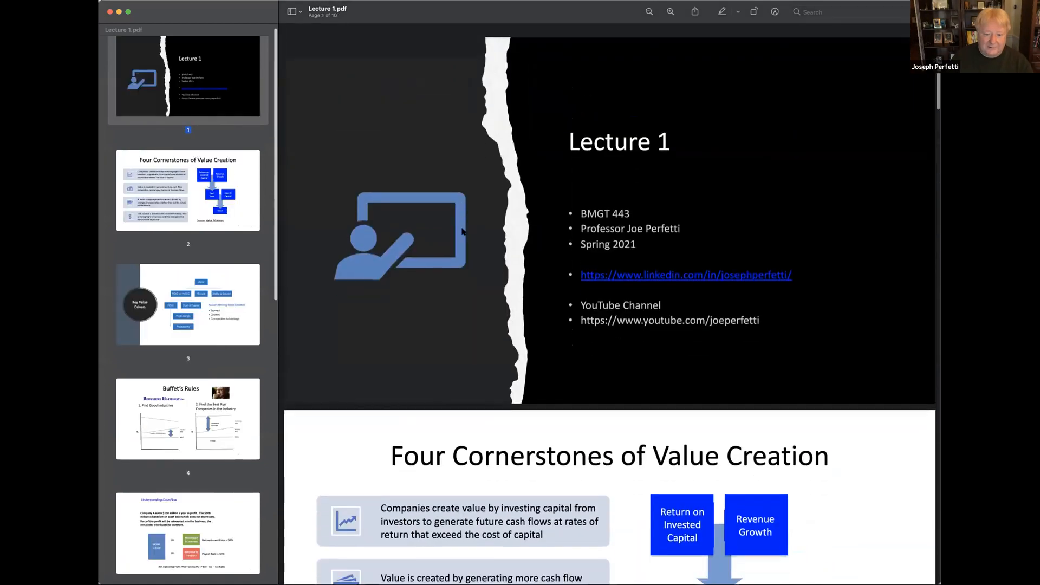
pyautogui.scroll(-6, 462, 232)
pyautogui.scroll(-12, 462, 231)
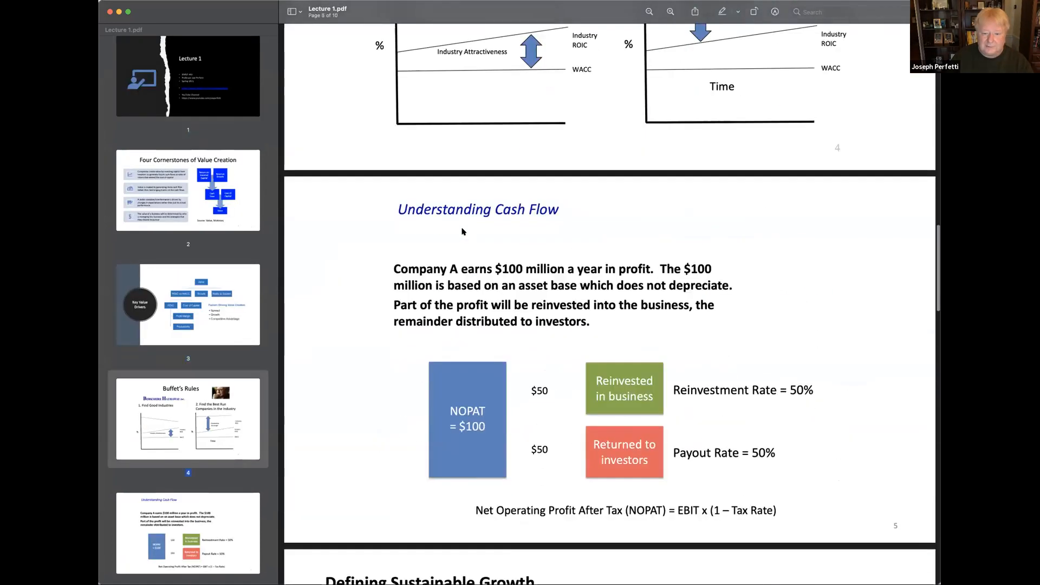
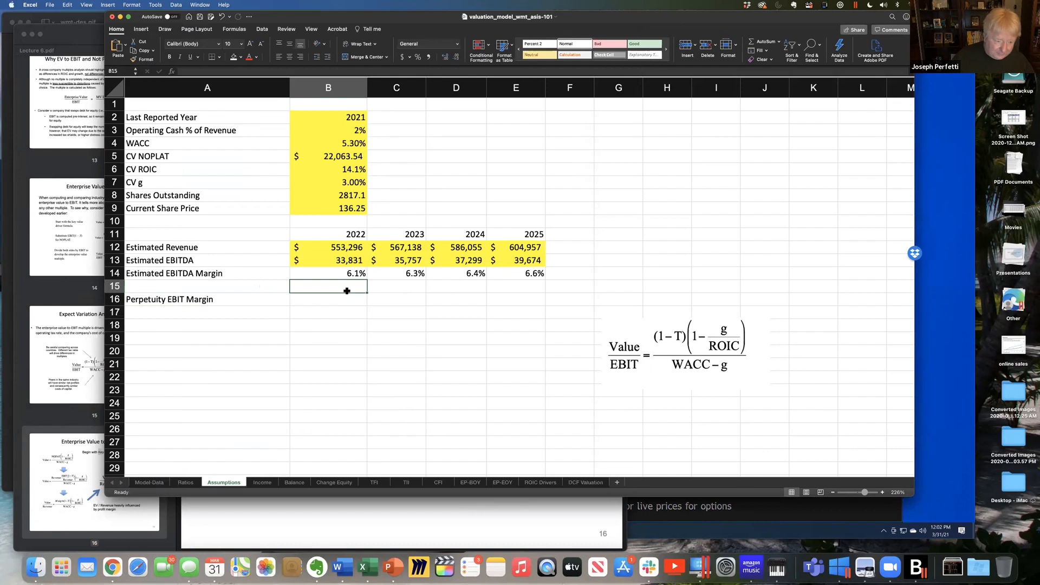
# - Move the "Perpetuity EBIT Margin" label from A16 down to A18
pyautogui.click(176, 296)
pyautogui.press('super+c')
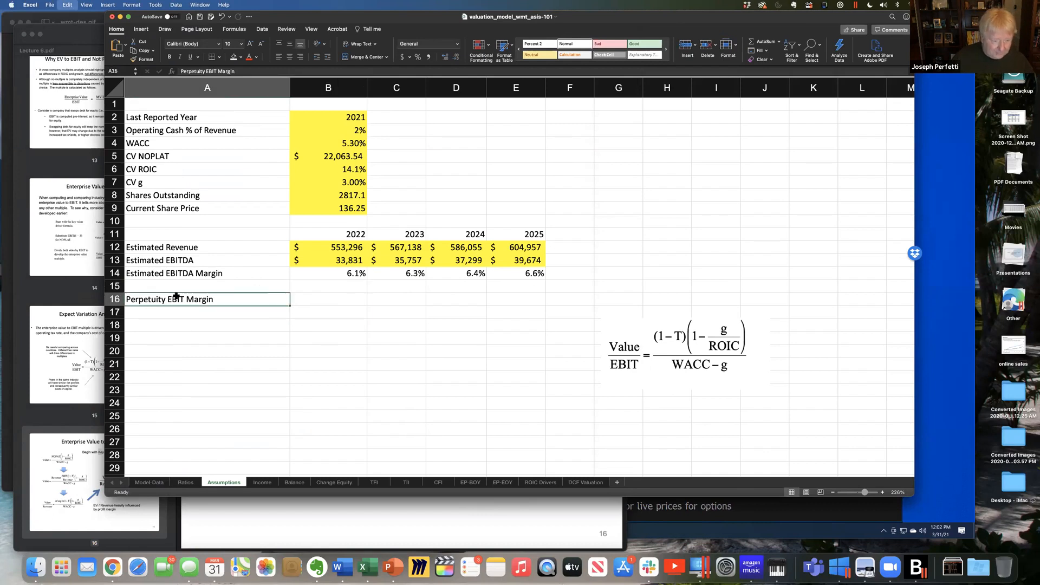
pyautogui.click(167, 326)
pyautogui.press('super+v')
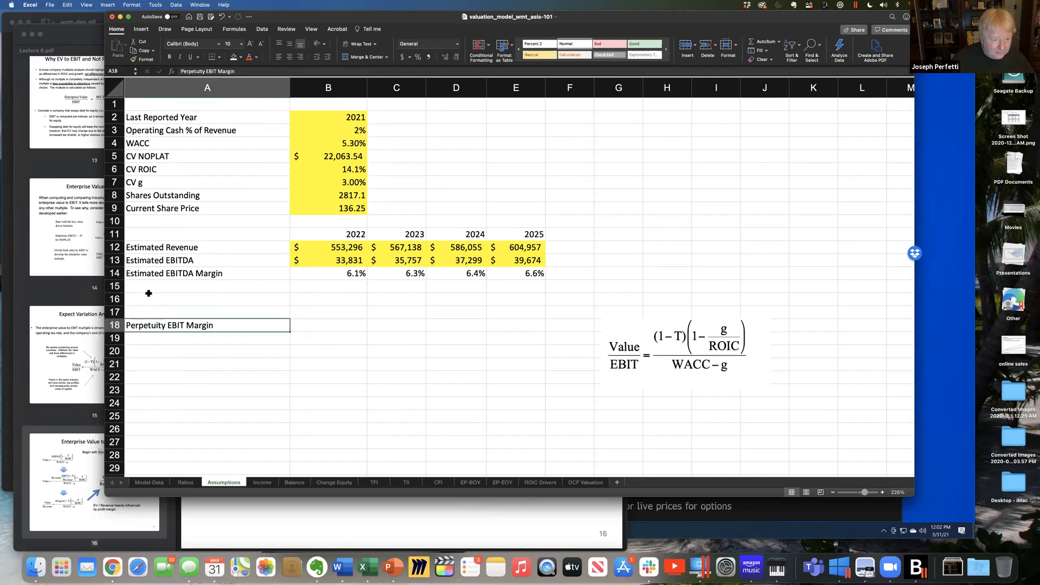
# - Enter the label "EV / Sales" in cell A16
pyautogui.click(148, 293)
pyautogui.write('EV ')
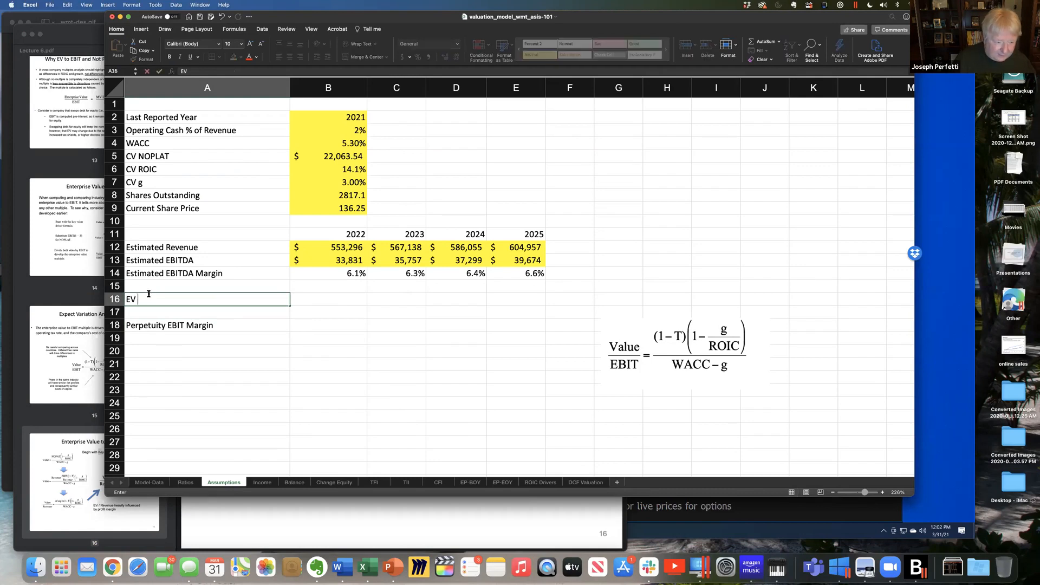
pyautogui.write('/ Sales')
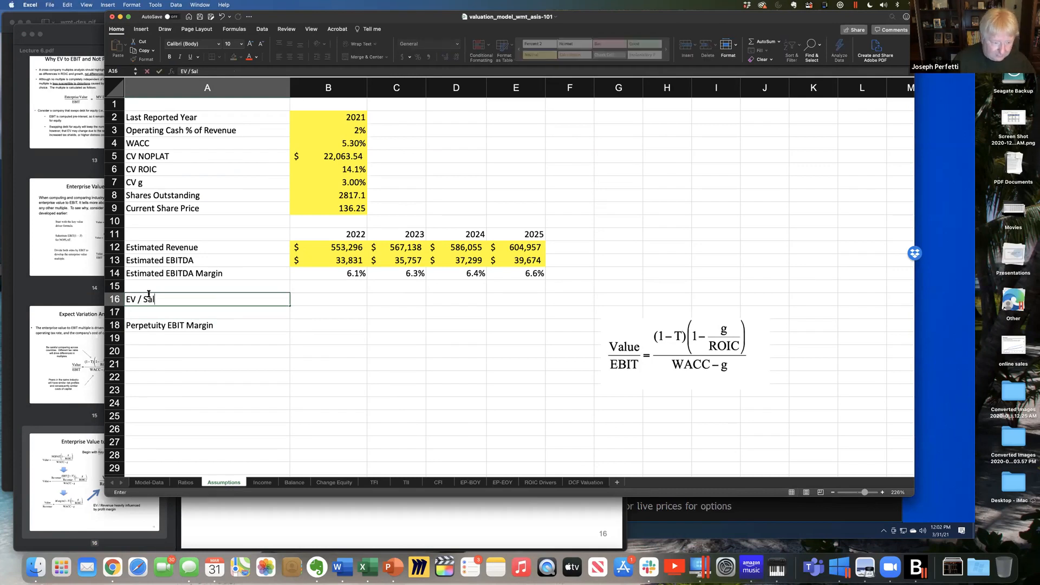
pyautogui.press('Return')
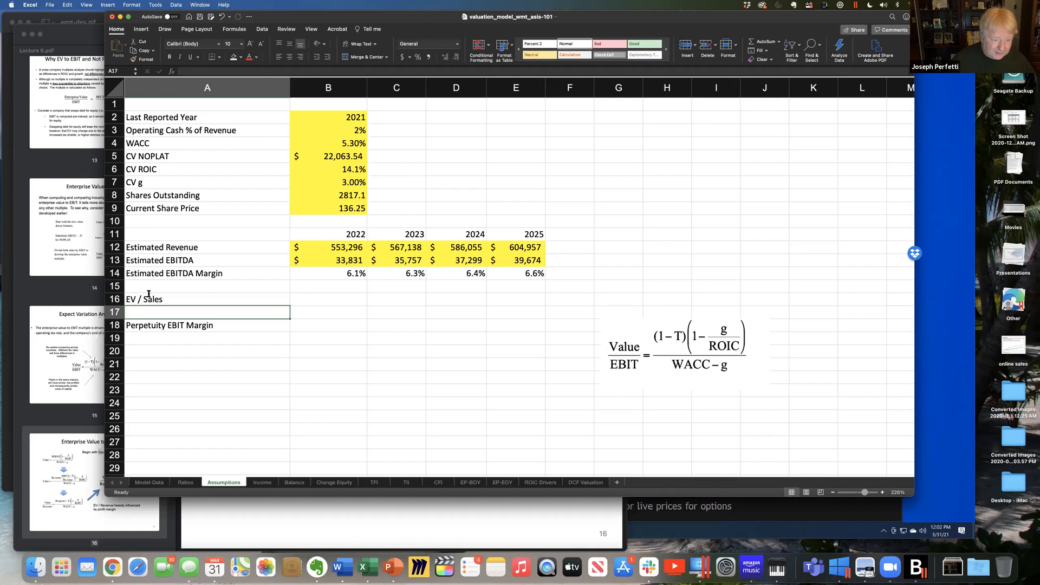
# - Change the label in A16 to "EV / Revenue", replacing the word Sales
pyautogui.doubleClick(148, 298)
pyautogui.moveTo(144, 299); pyautogui.dragTo(166, 304)
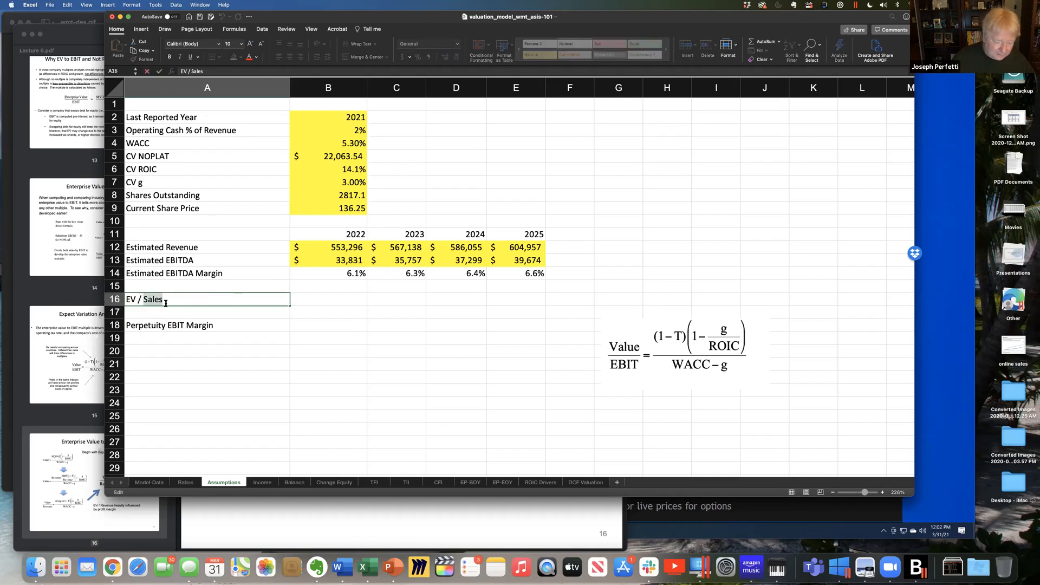
pyautogui.write('Reve')
pyautogui.press('BackSpace')
pyautogui.press('BackSpace')
pyautogui.press('BackSpace')
pyautogui.write('evenue')
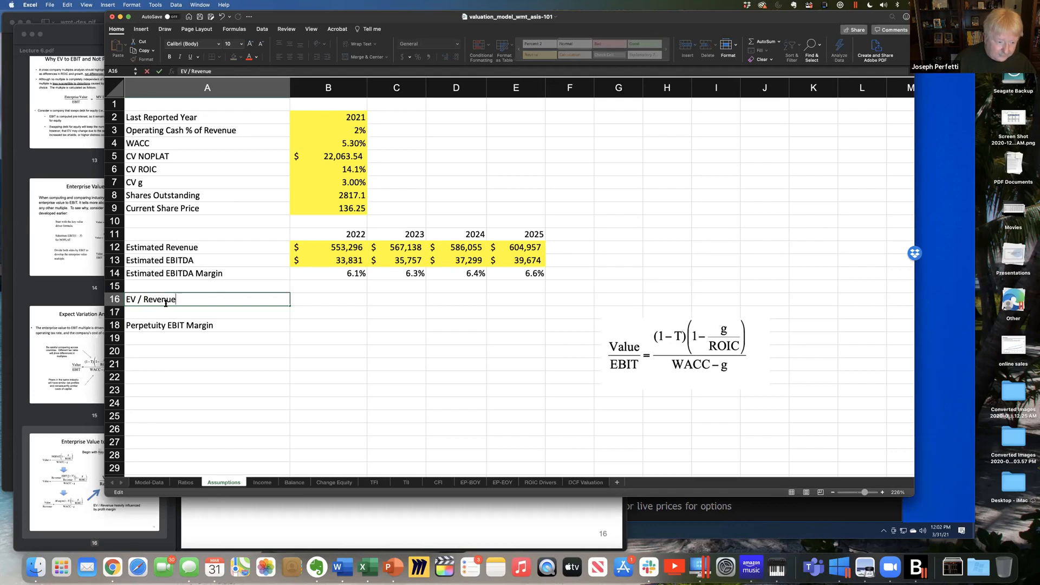
pyautogui.press('Return')
# - Label cell A17 "EV / EBIT"
pyautogui.write('EV / ')
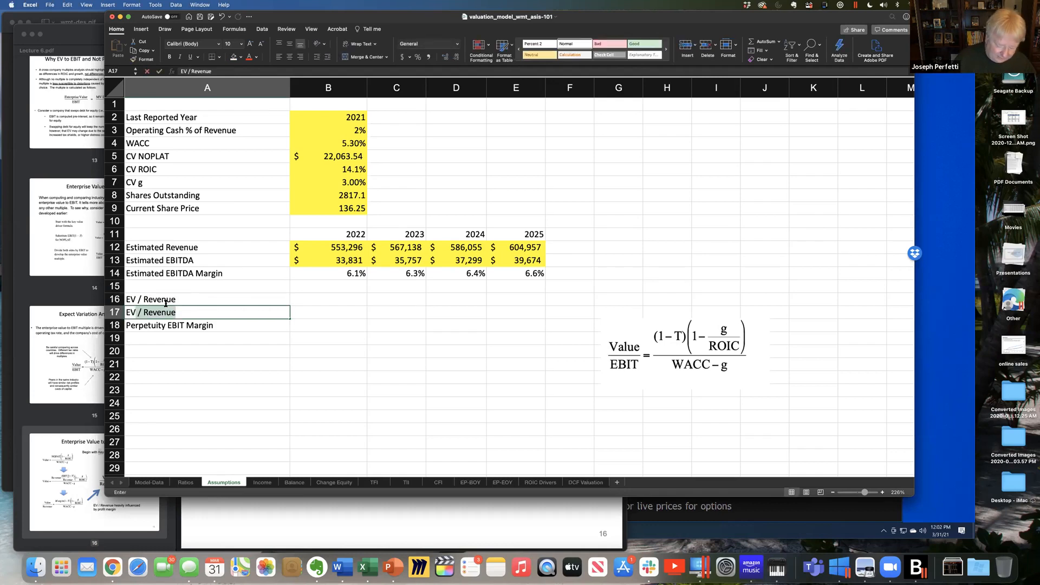
pyautogui.write('EBIT')
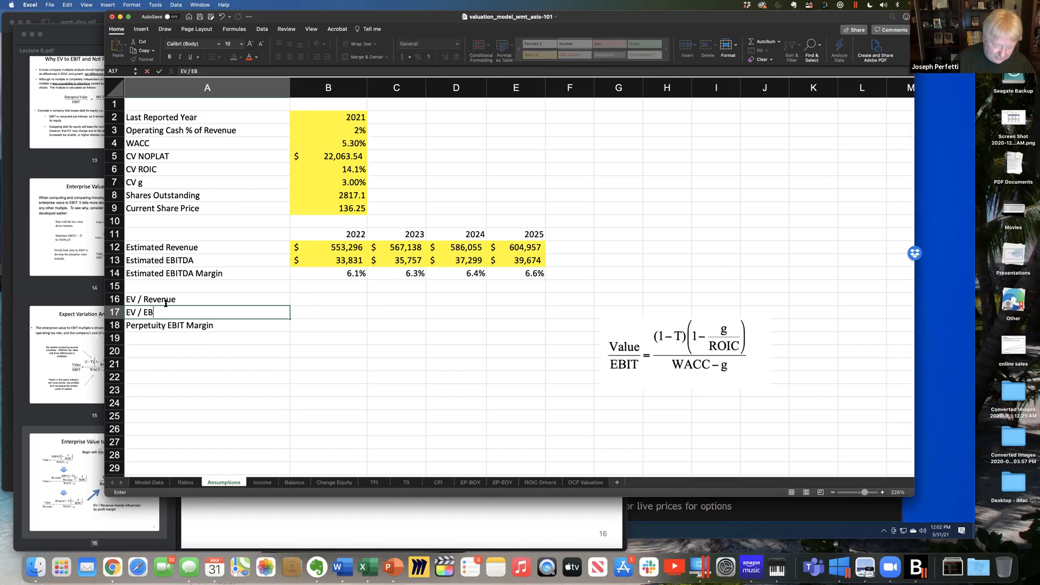
pyautogui.press('Return')
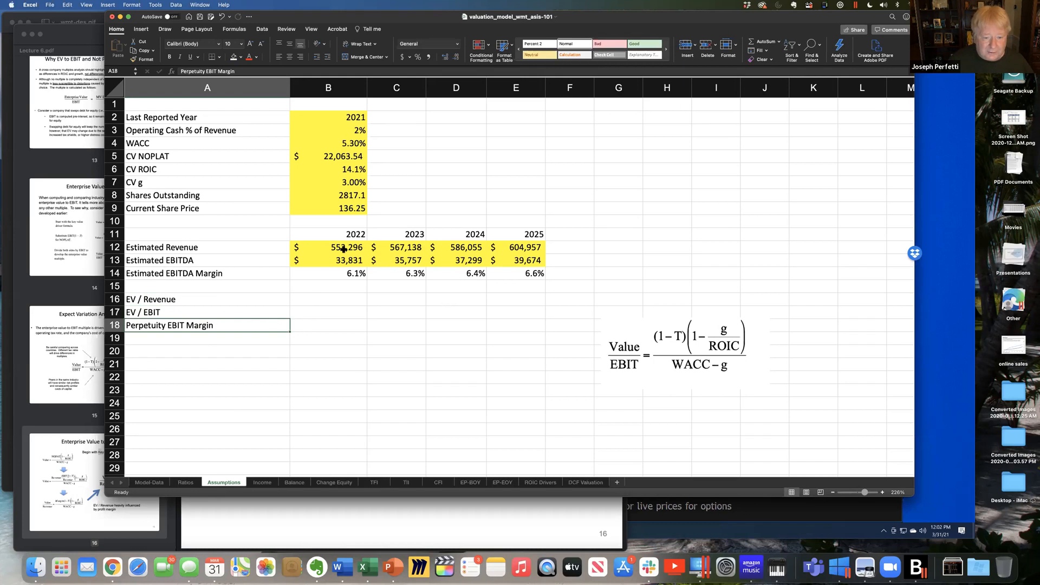
# - Select C16 for the 2023 EV / Revenue multiple and open wmt-eeo.gif from the Downloads folder to consult Walmart's consensus multiples
pyautogui.click(412, 307)
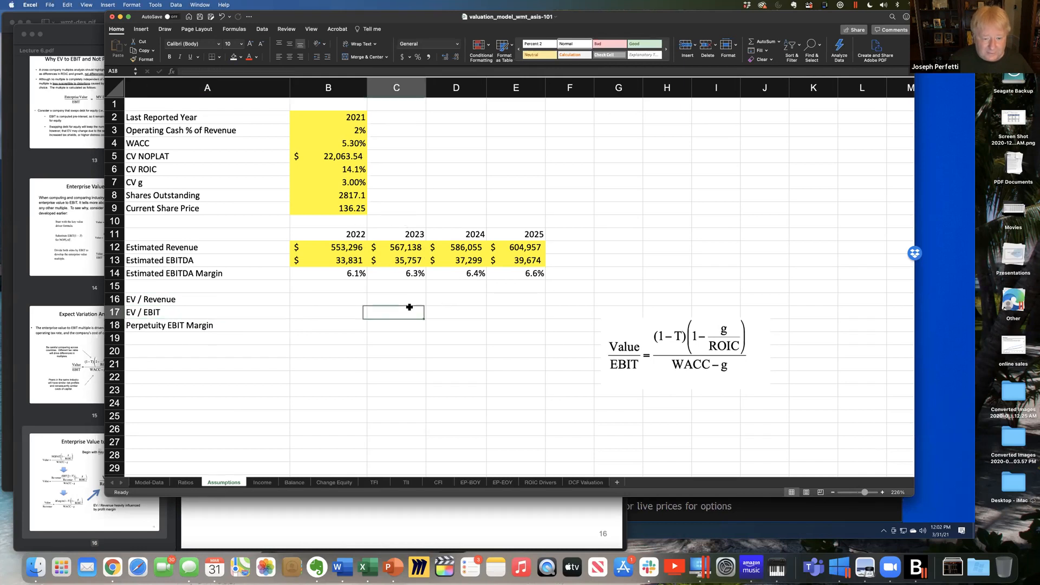
pyautogui.click(405, 233)
pyautogui.click(397, 300)
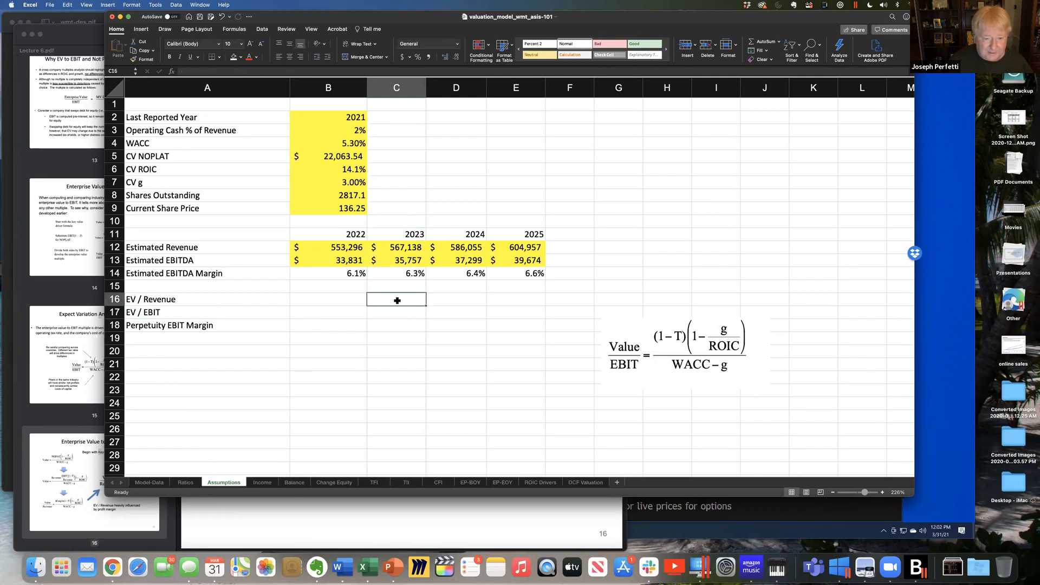
pyautogui.write('=')
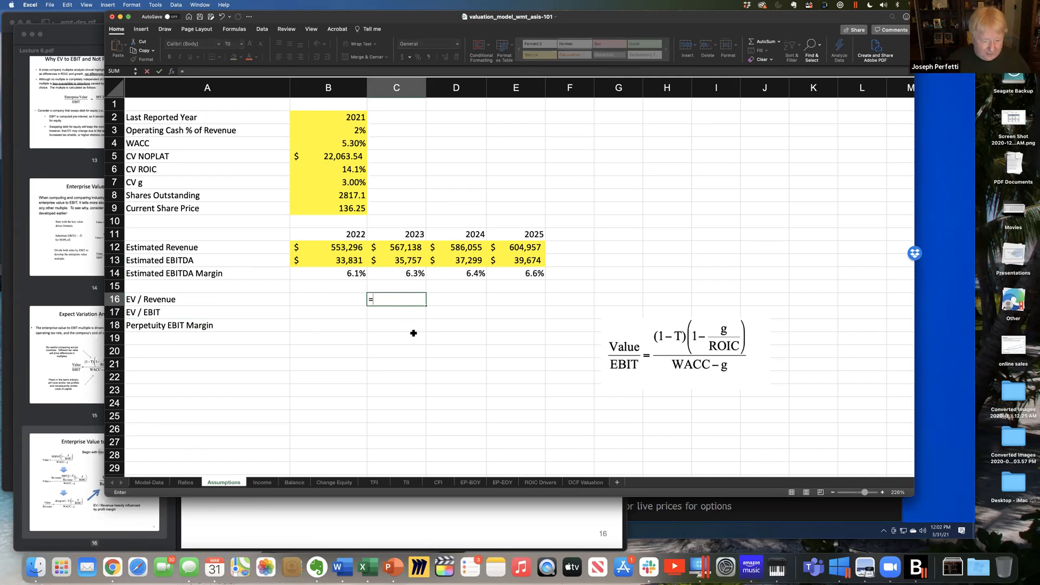
pyautogui.click(34, 576)
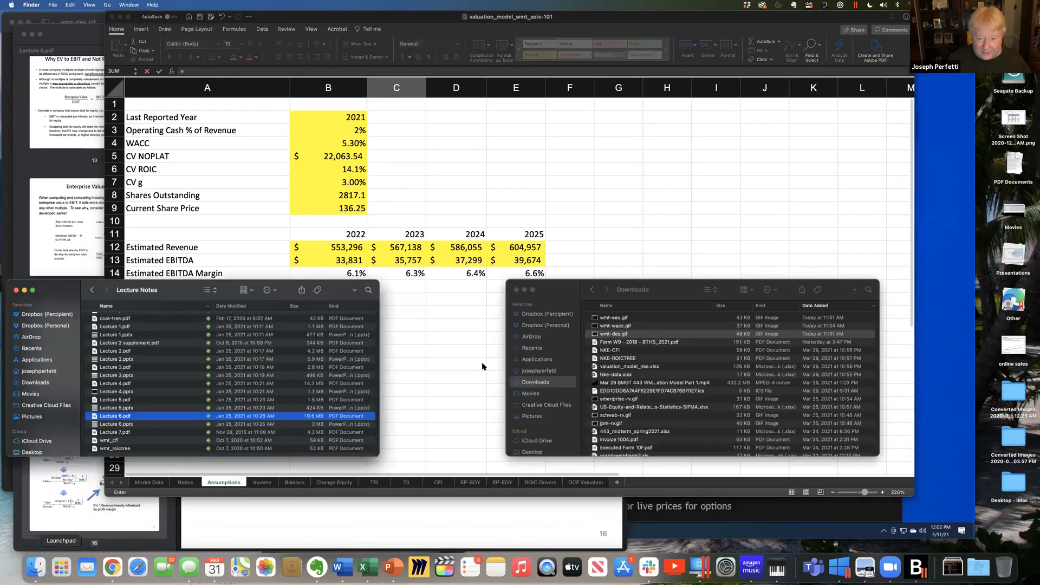
pyautogui.click(607, 318)
pyautogui.doubleClick(607, 318)
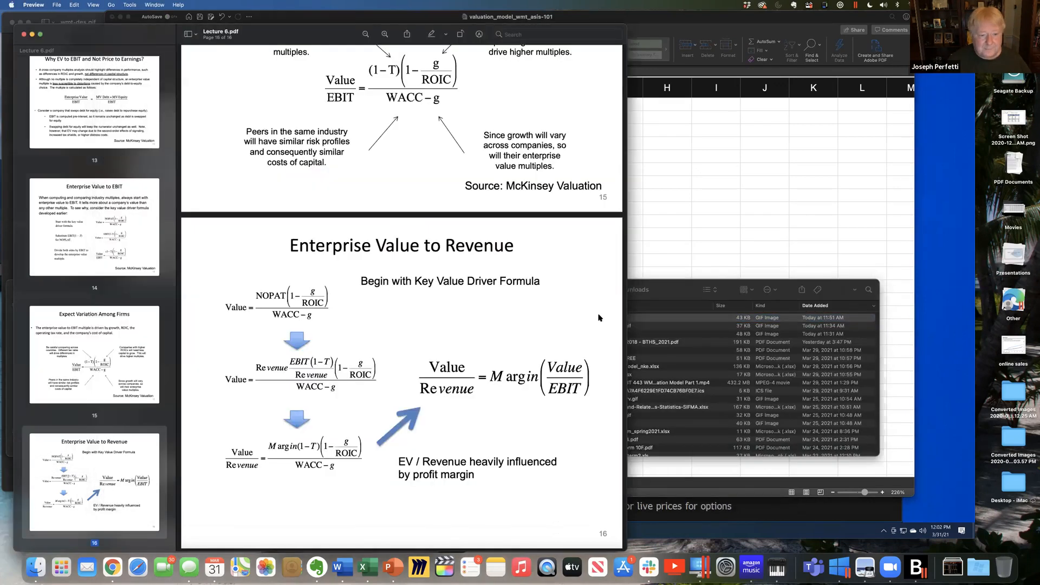
pyautogui.moveTo(342, 278); pyautogui.dragTo(801, 505)
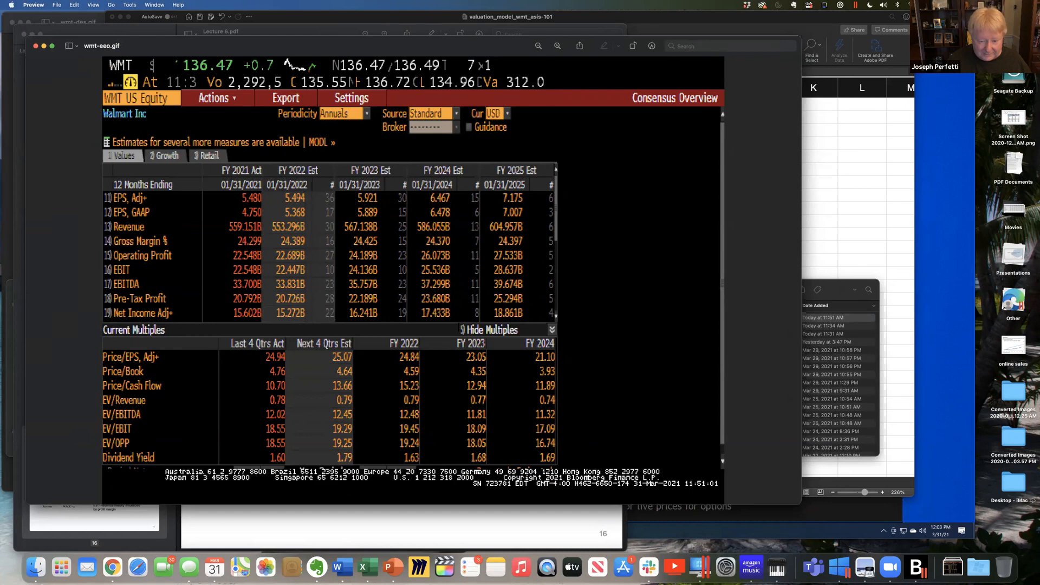
# - Return to the Excel valuation model and enter 0.77 in C16 as the 2023 EV / Revenue multiple
pyautogui.click(839, 253)
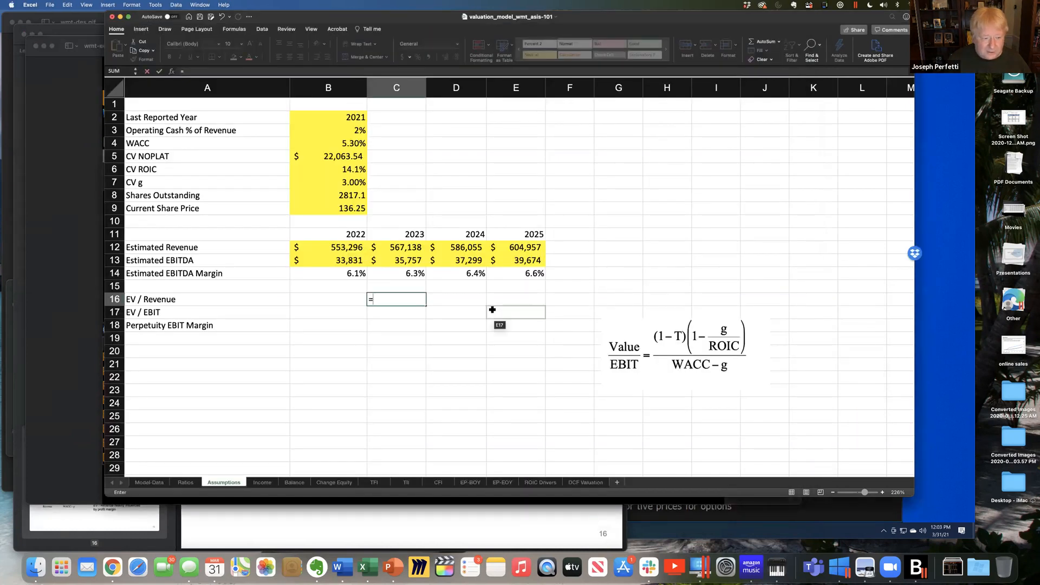
pyautogui.press('Escape')
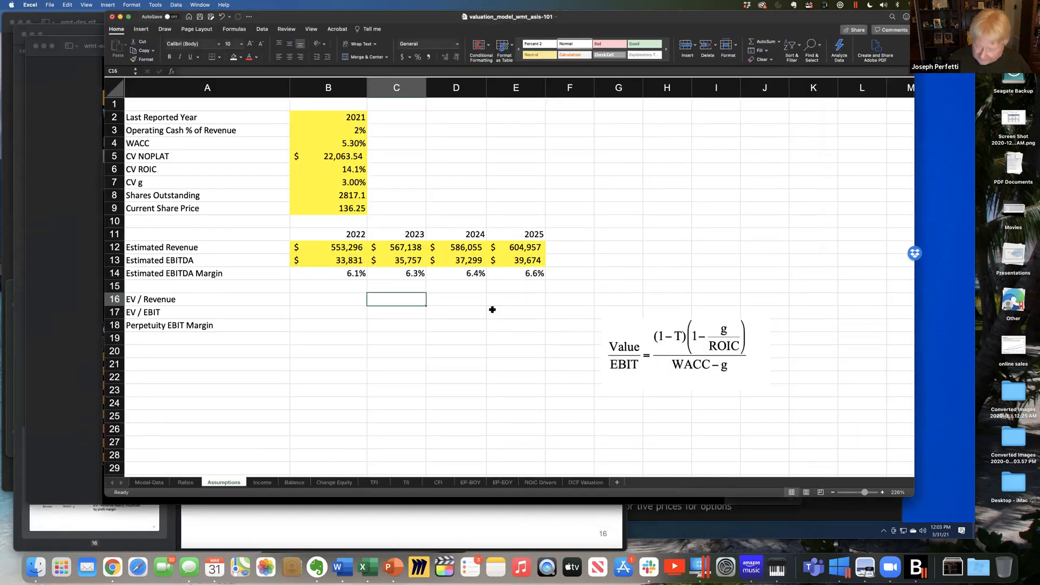
pyautogui.write('.77')
pyautogui.press('Return')
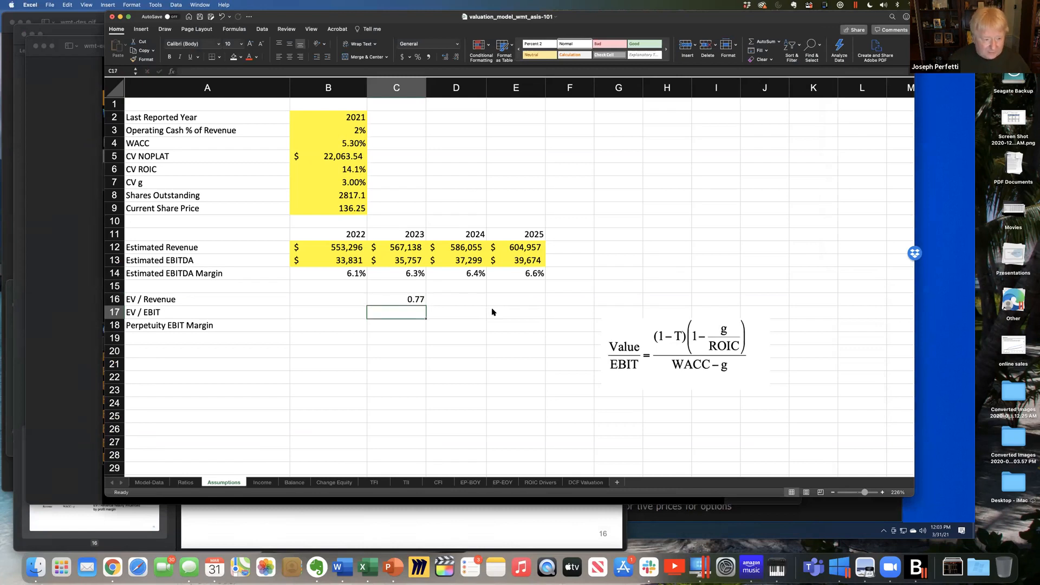
# - Look up the FY 2023 EV/EBIT multiple in wmt-eeo.gif and enter 18.09 in C17
pyautogui.press('super+Tab')
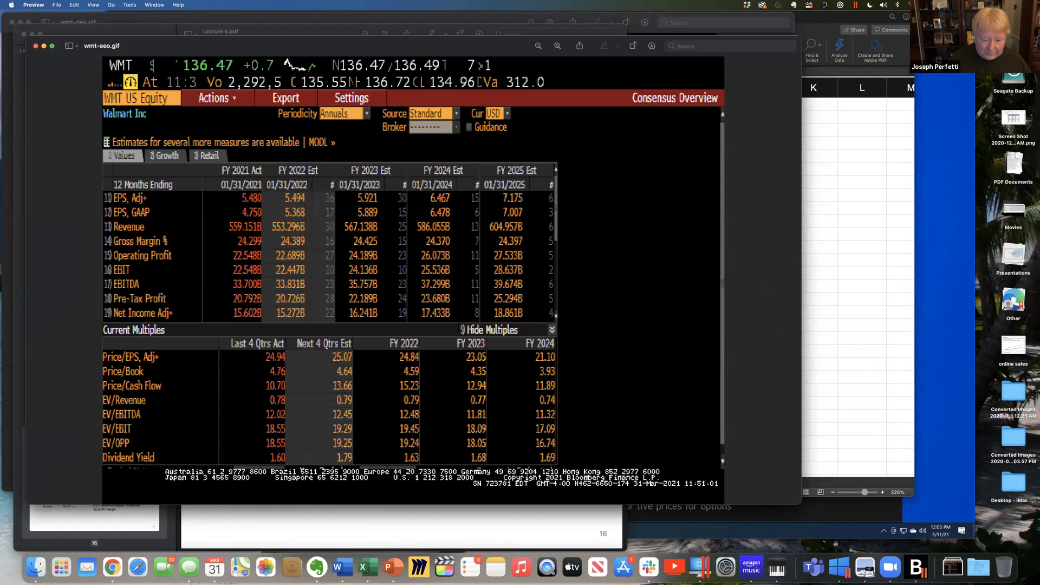
pyautogui.press('super+Tab')
pyautogui.write('18.09')
pyautogui.press('Return')
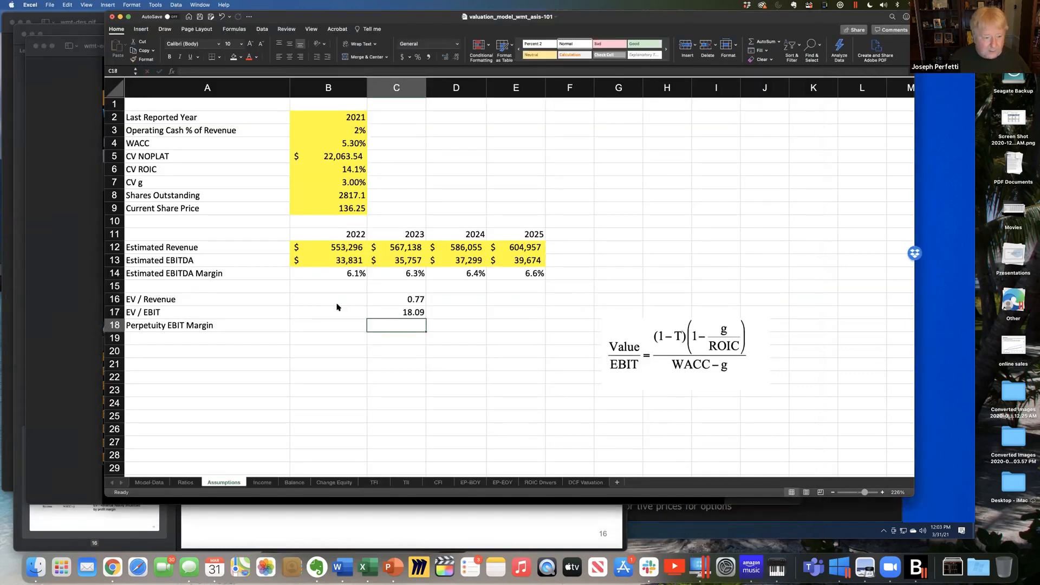
# - Calculate the 2023 perpetuity EBIT margin in C18 with =C16/C17 and format it as a percentage with one decimal
pyautogui.write('=')
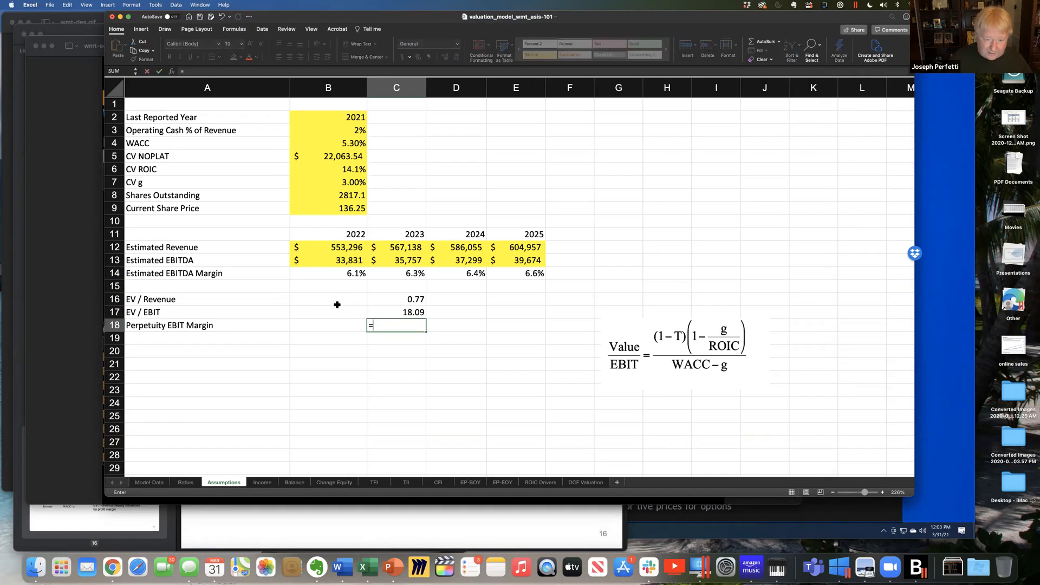
pyautogui.click(405, 299)
pyautogui.write('/')
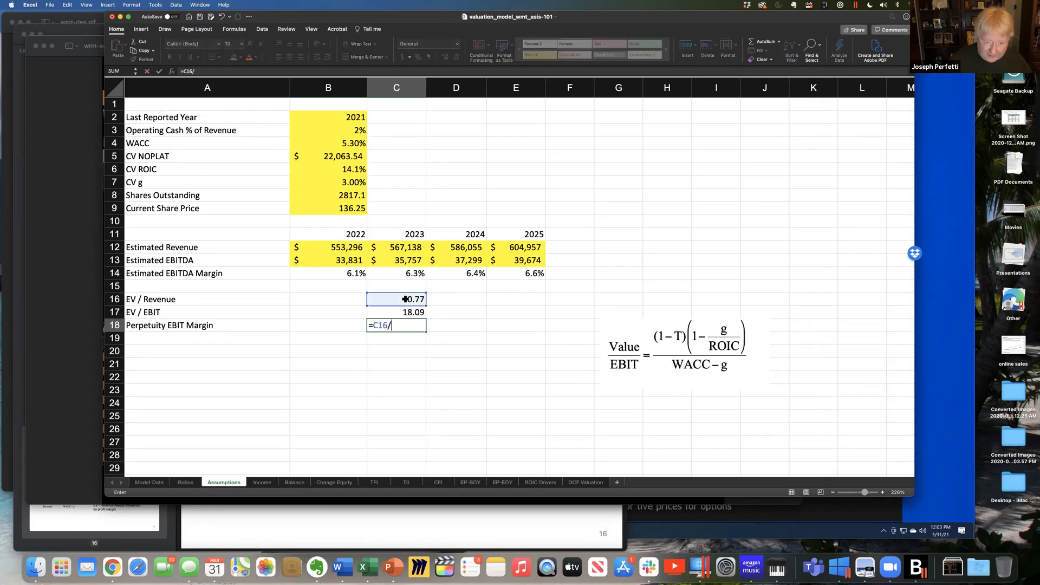
pyautogui.click(405, 313)
pyautogui.press('Return')
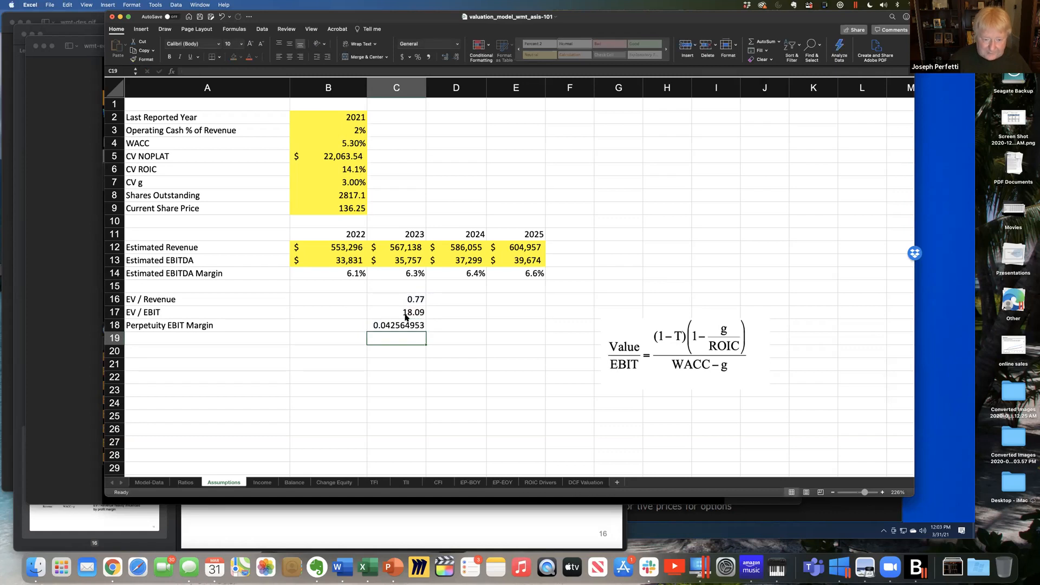
pyautogui.click(398, 327)
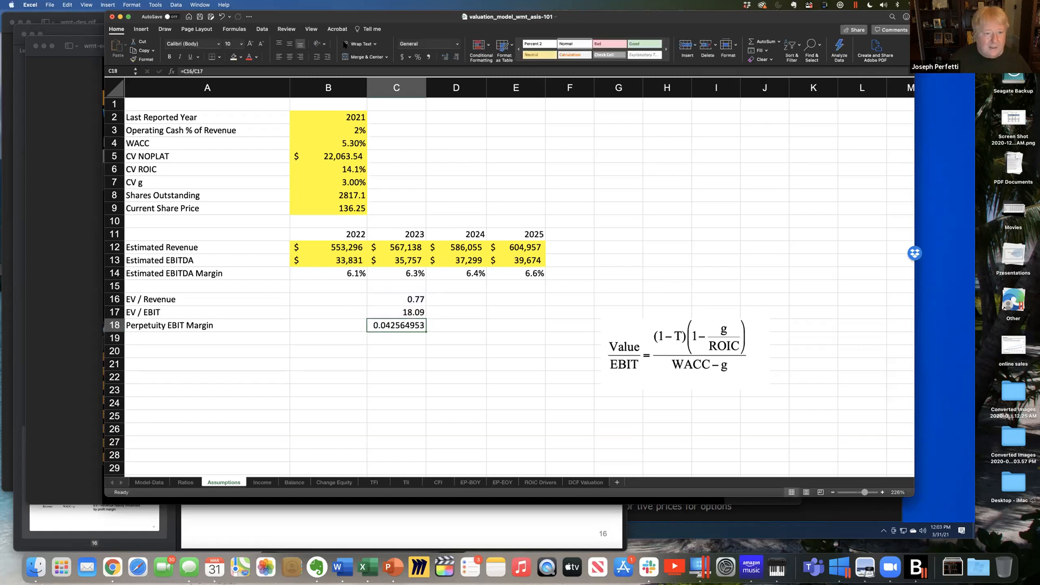
pyautogui.click(417, 57)
pyautogui.click(445, 56)
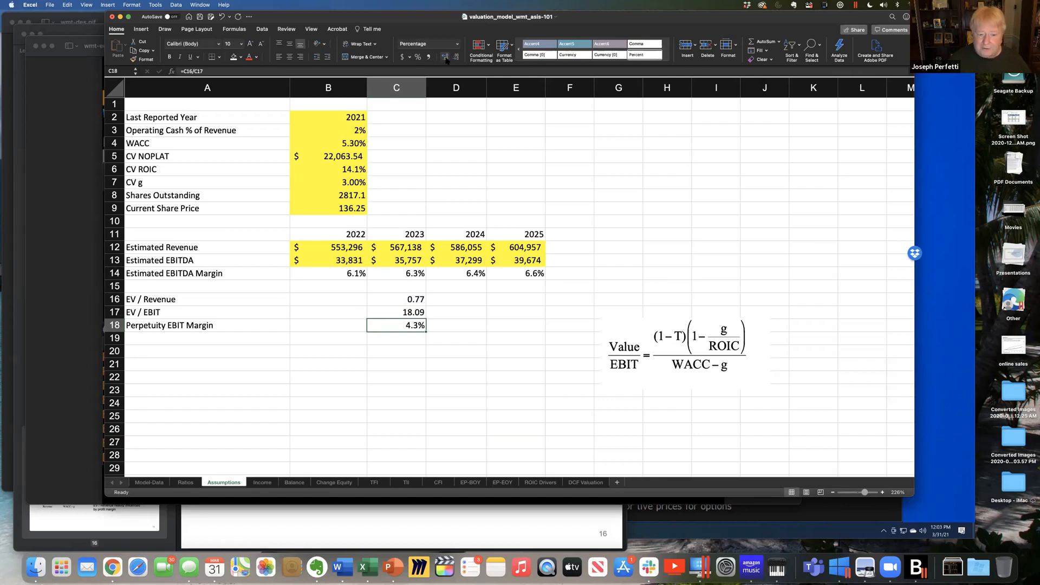
# - Look up the FY 2024 EV/Revenue multiple in wmt-eeo.gif and enter 0.74 in D16
pyautogui.click(463, 304)
pyautogui.press('super+Tab')
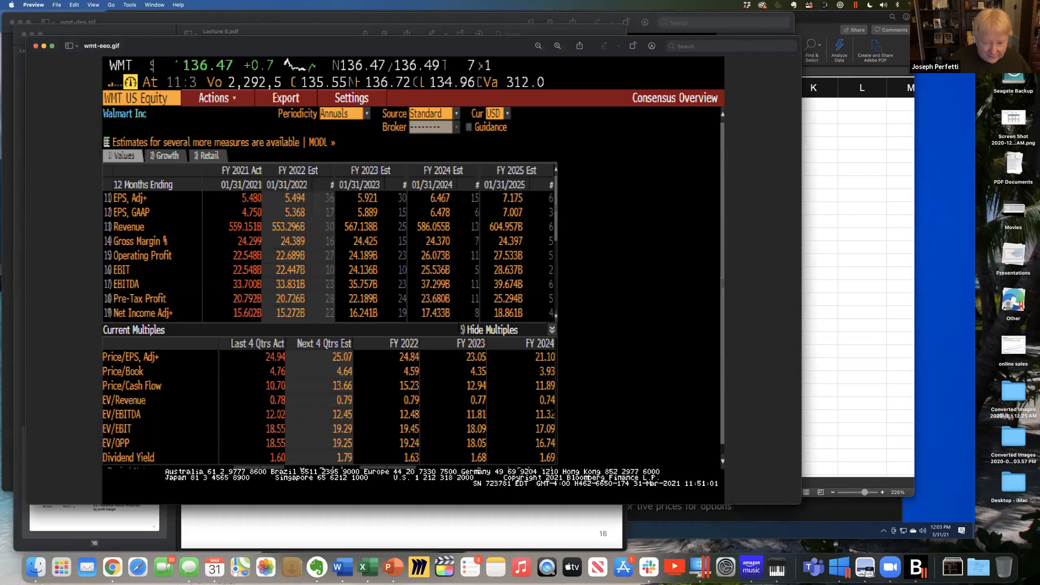
pyautogui.press('super+Tab')
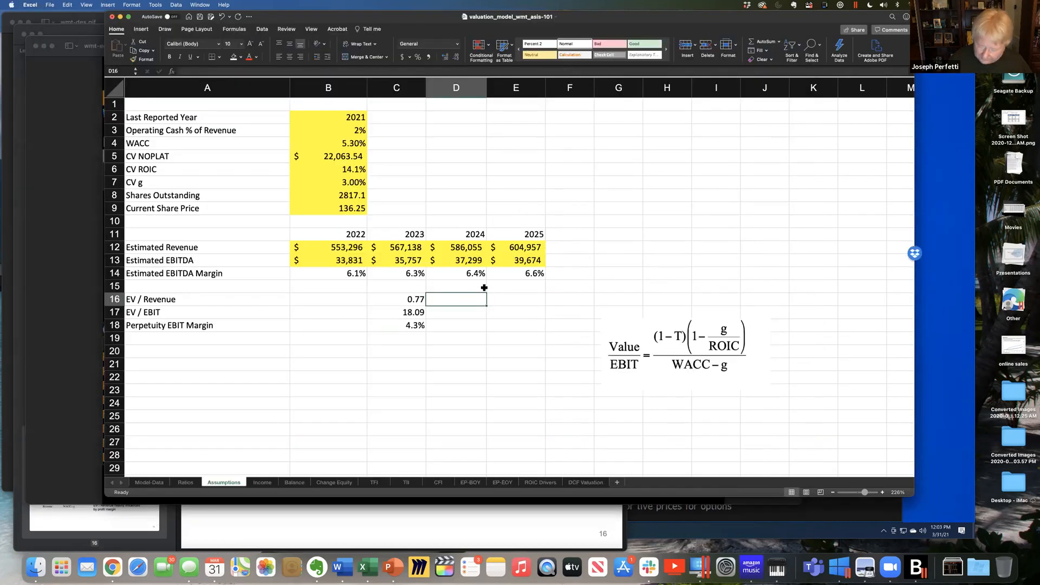
pyautogui.write('0.79')
pyautogui.press('Return')
# - Look up the FY 2024 EV/EBIT multiple in wmt-eeo.gif and enter 17.09 in D17
pyautogui.press('super+Tab')
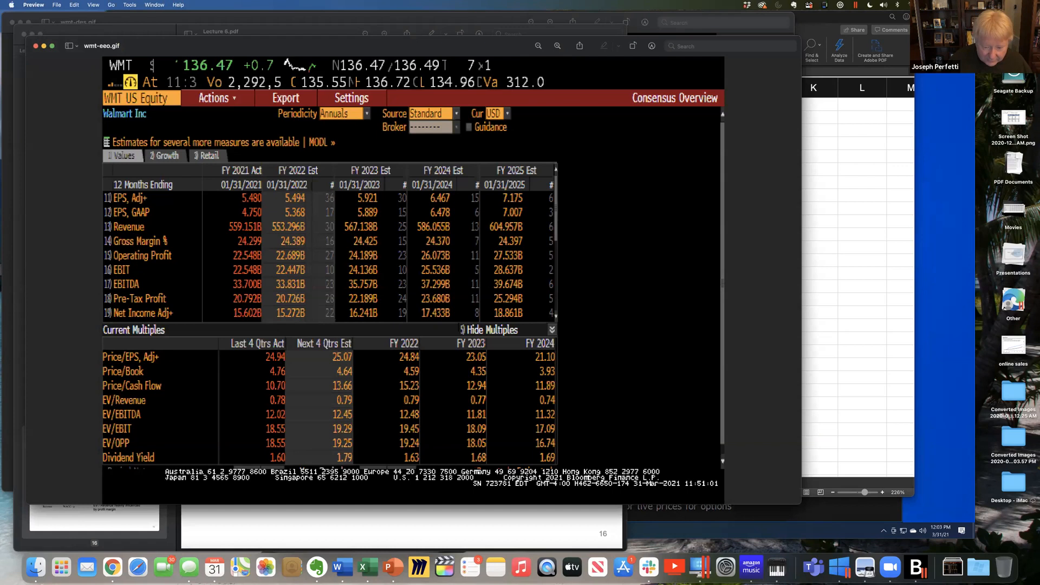
pyautogui.press('super+Tab')
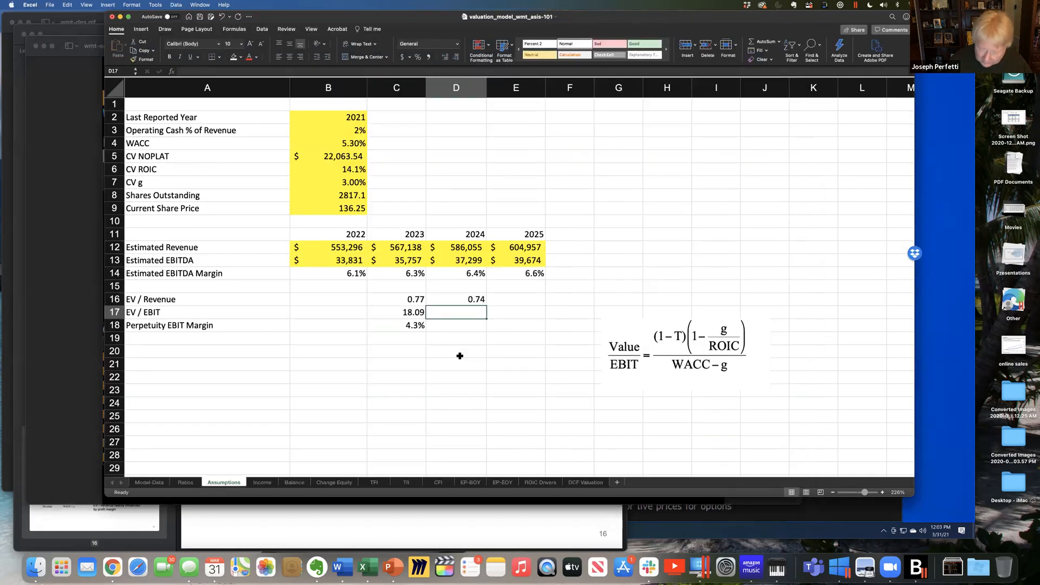
pyautogui.write('17.0')
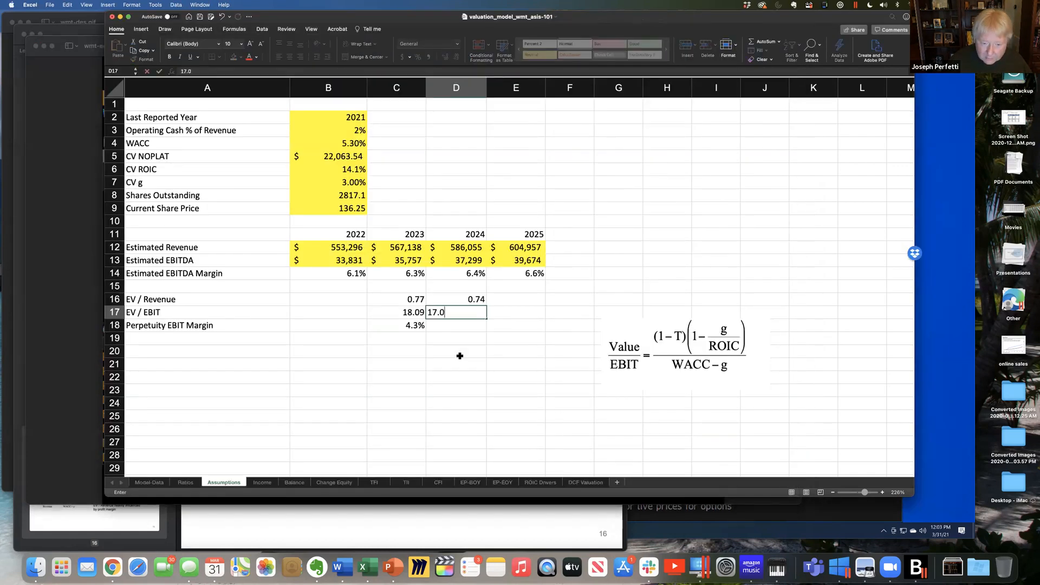
pyautogui.write('9')
pyautogui.press('Return')
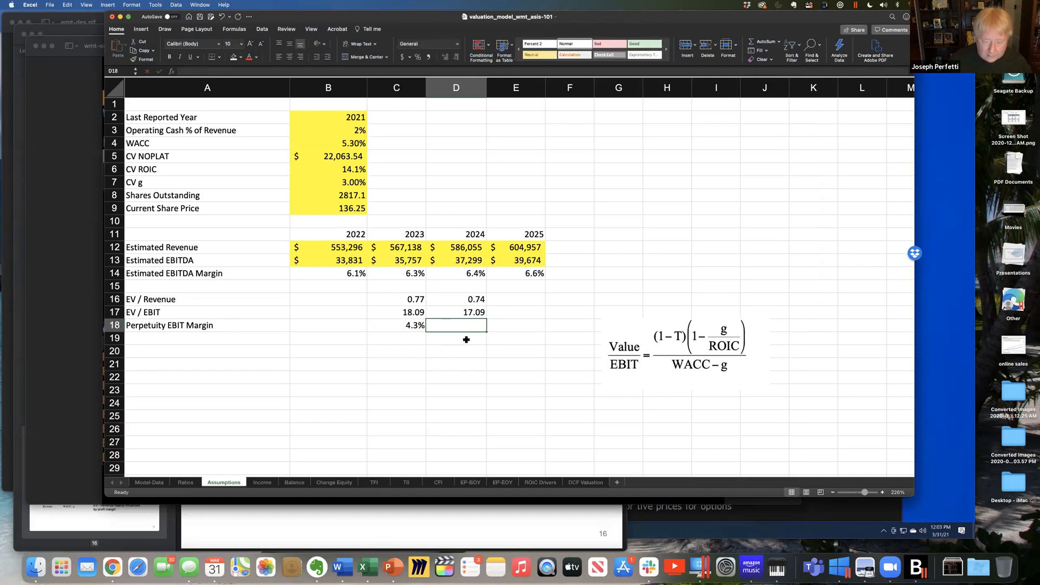
# - Calculate the 2024 perpetuity EBIT margin in D18 with =D16/D17 and format it as a percentage with one decimal
pyautogui.write('=')
pyautogui.click(471, 298)
pyautogui.write('/')
pyautogui.click(461, 313)
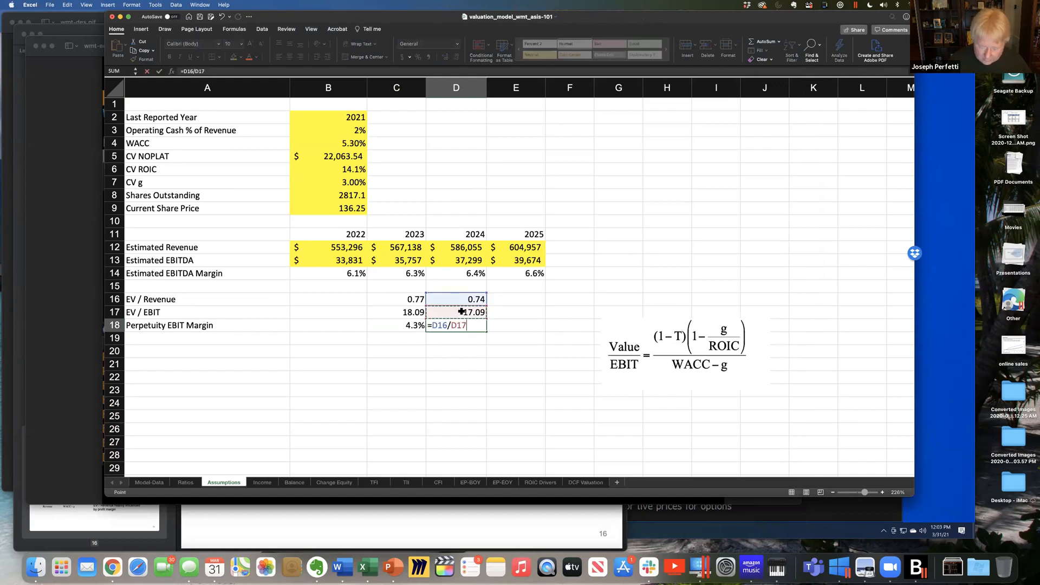
pyautogui.press('Return')
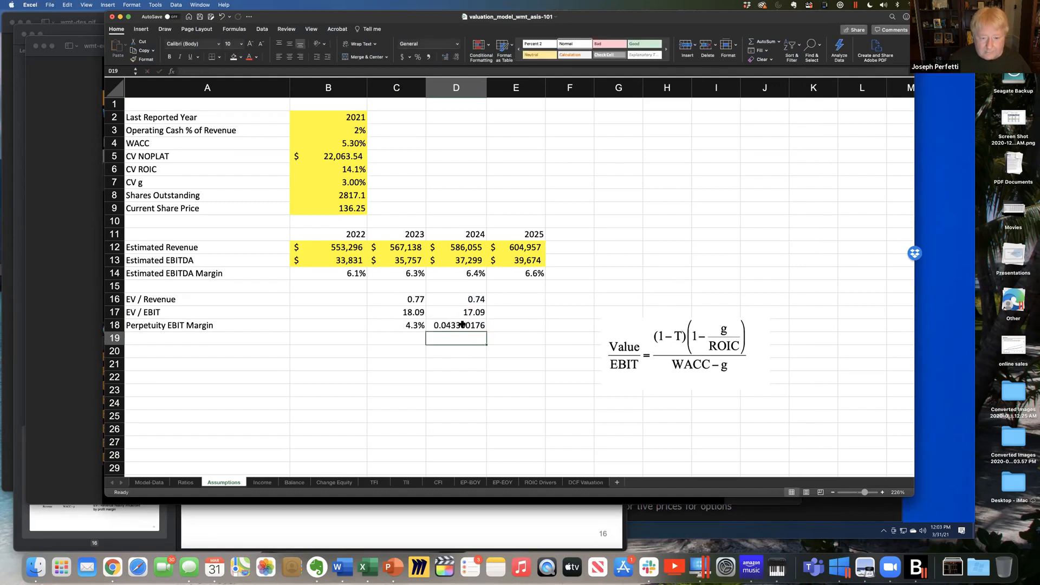
pyautogui.click(418, 57)
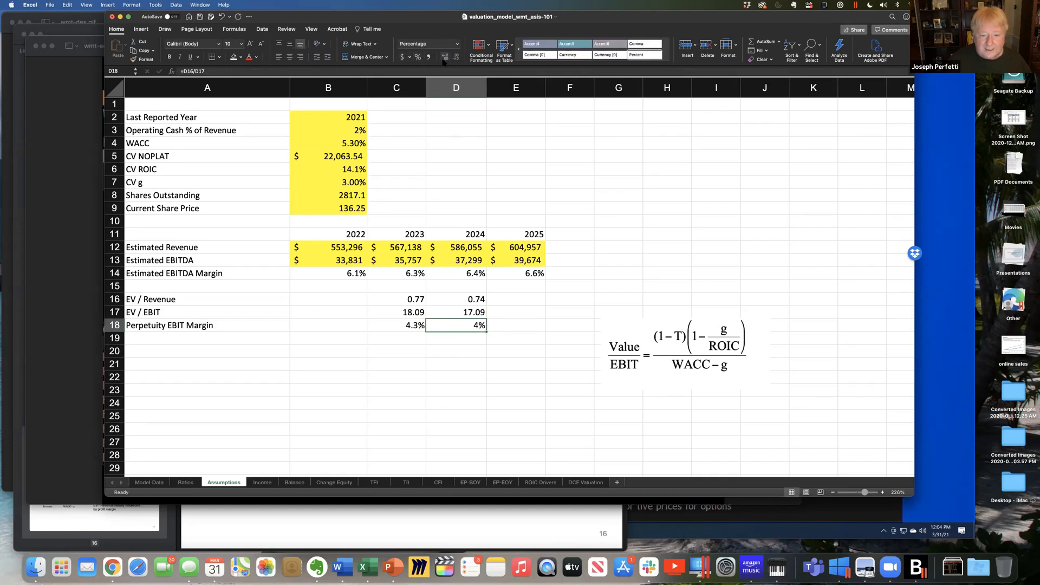
pyautogui.click(444, 57)
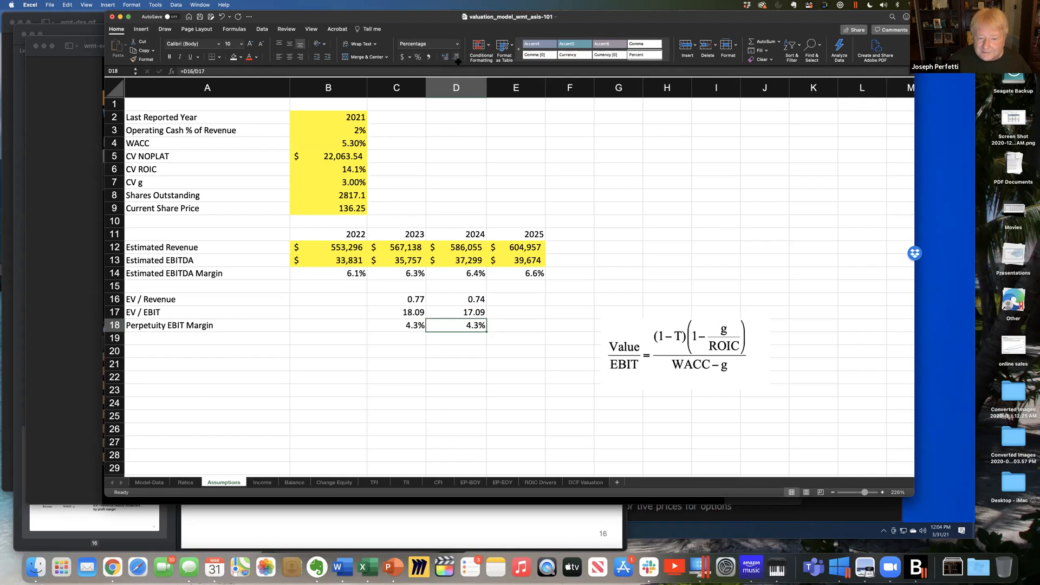
pyautogui.click(412, 327)
pyautogui.click(452, 327)
pyautogui.click(408, 327)
pyautogui.click(477, 327)
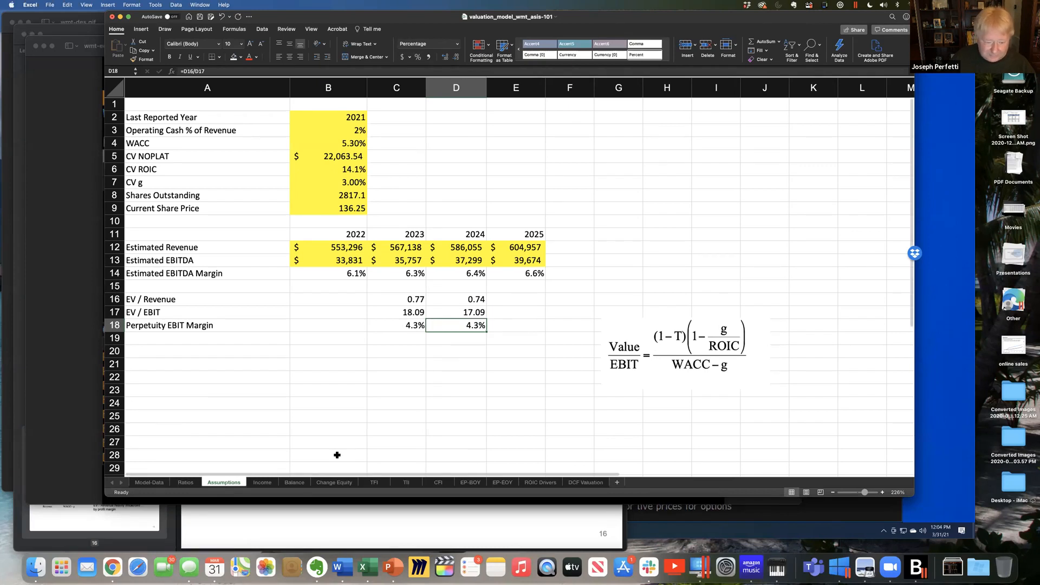
# - On the Ratios sheet, check the operating income row and set the 2027 EBITDA margin in M7 to 6.3%
pyautogui.click(186, 482)
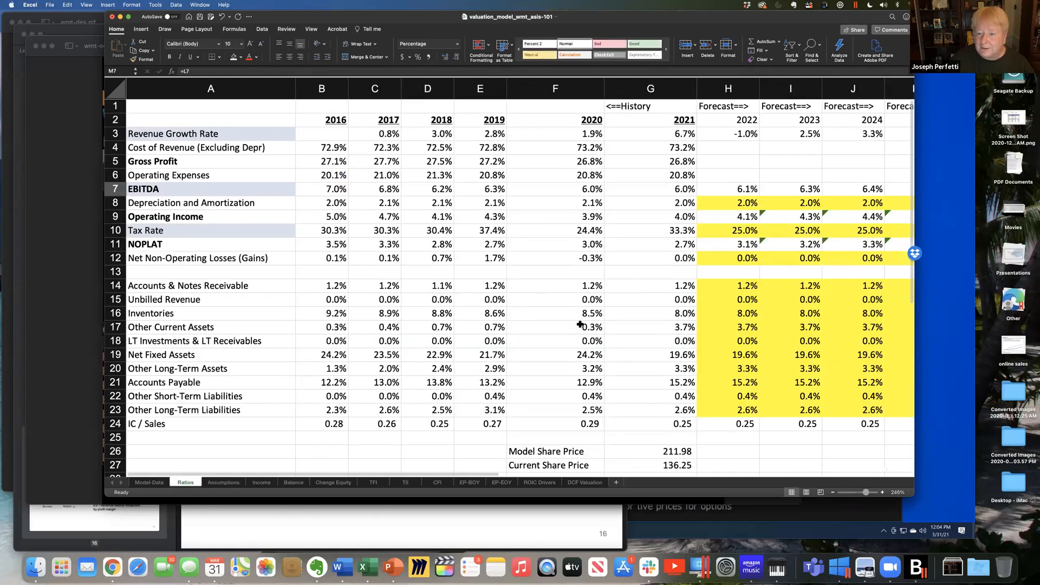
pyautogui.click(115, 217)
pyautogui.hscroll(5, 568, 404)
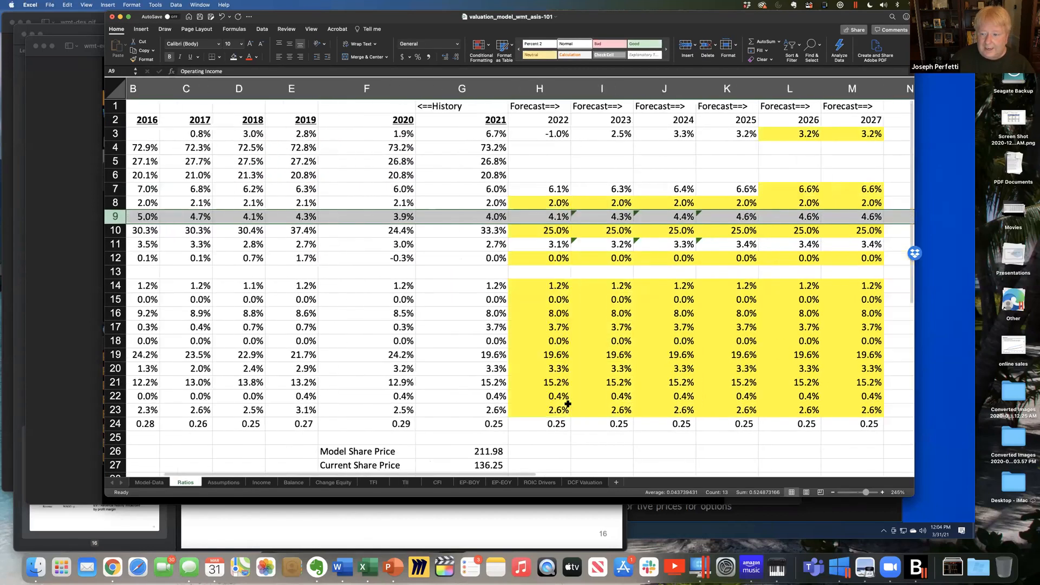
pyautogui.click(784, 217)
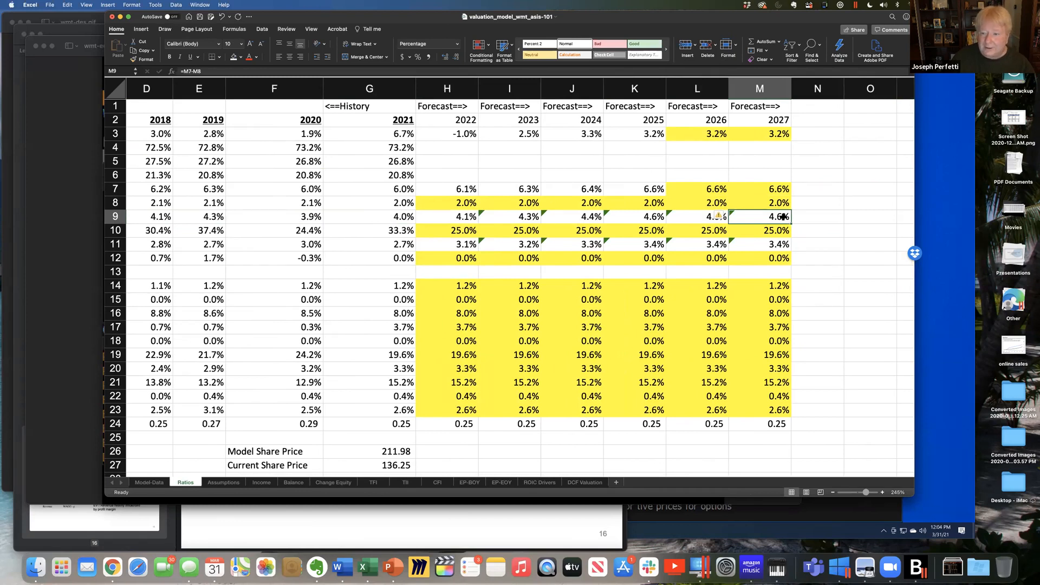
pyautogui.click(779, 188)
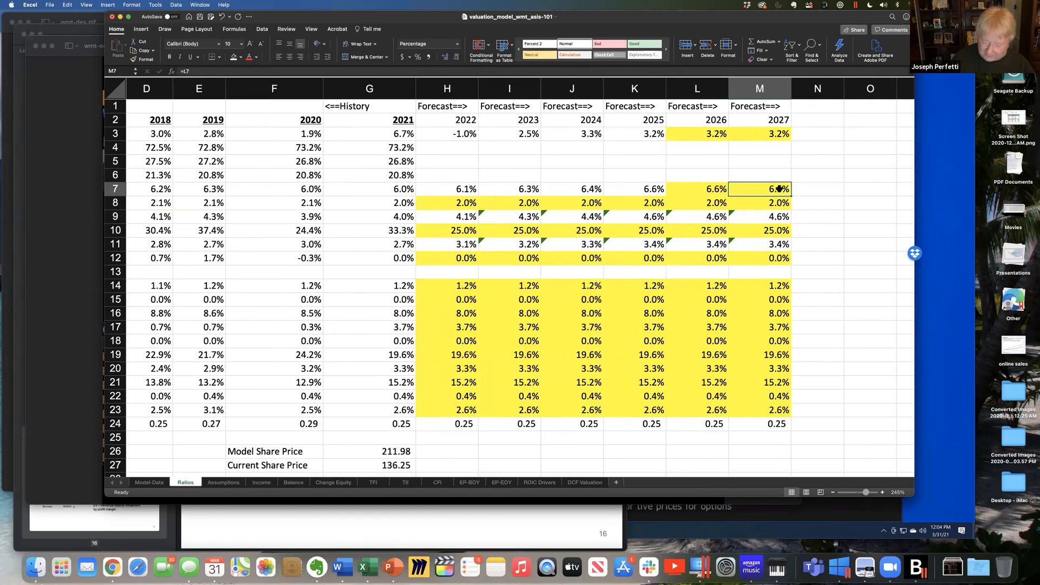
pyautogui.write('6.3')
pyautogui.press('Return')
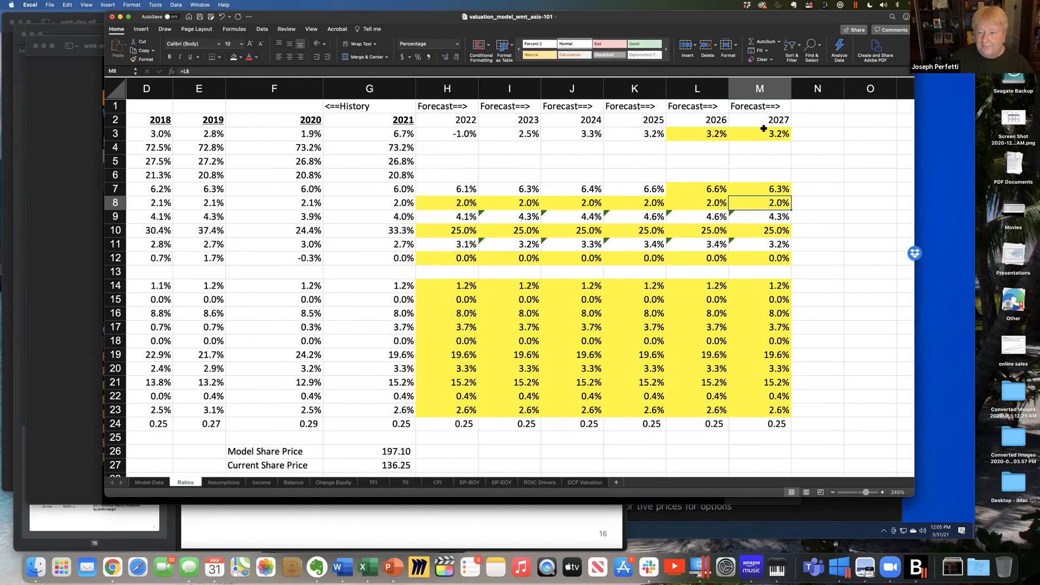
# - Set the 2026 EBITDA margin in L7 of the Ratios sheet to 6.4%
pyautogui.click(694, 188)
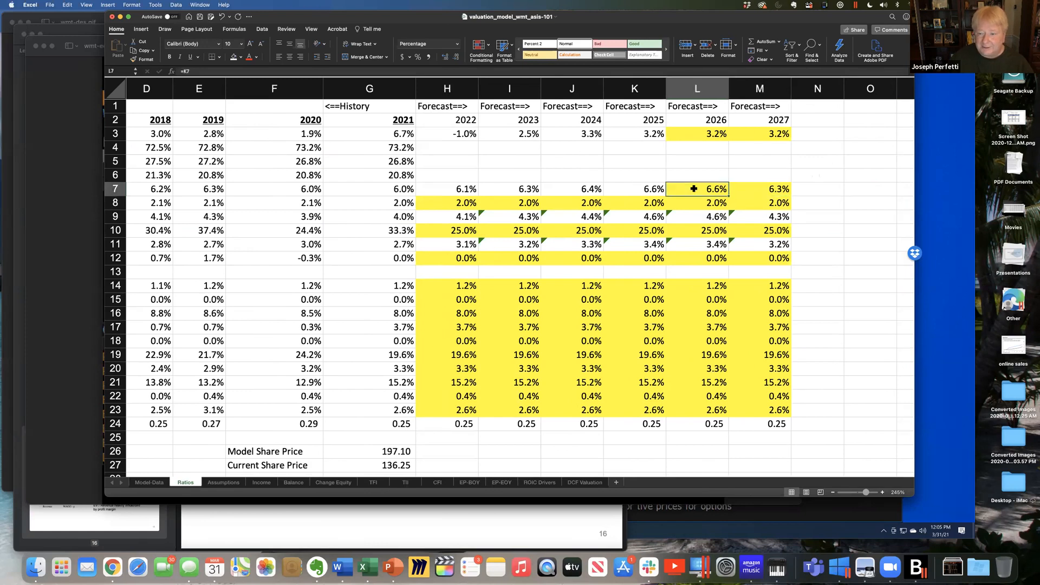
pyautogui.write('6.4')
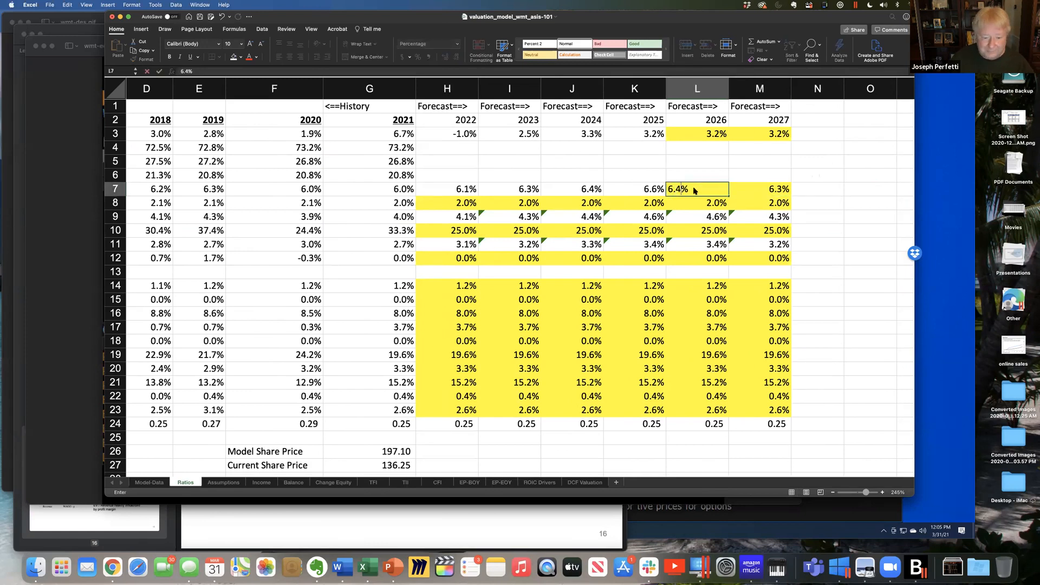
pyautogui.press('Return')
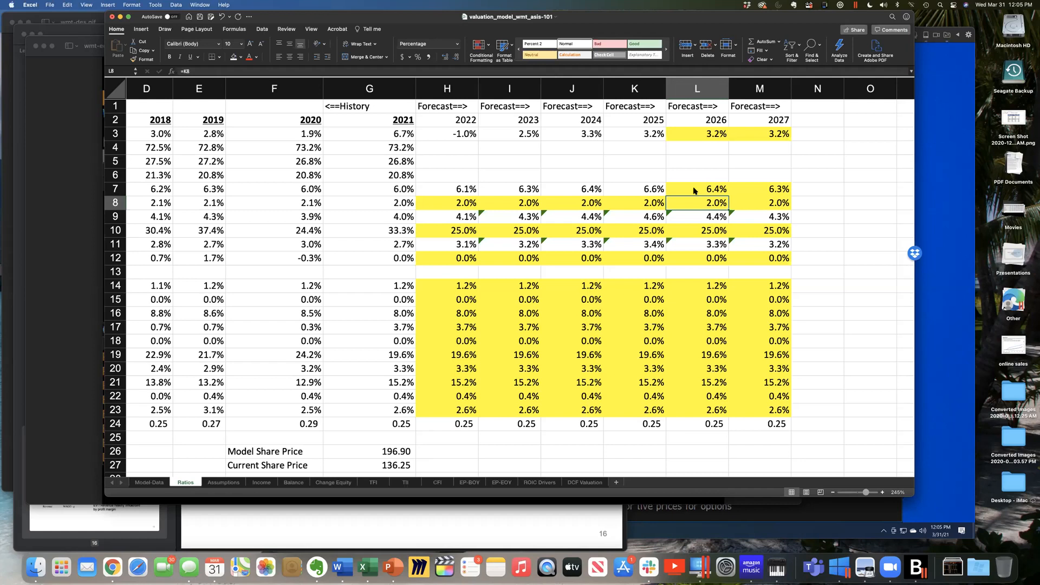
# - Review the 2027 EBITDA and operating income margins in M7 and M9 against the rest of the Ratios sheet
pyautogui.click(773, 216)
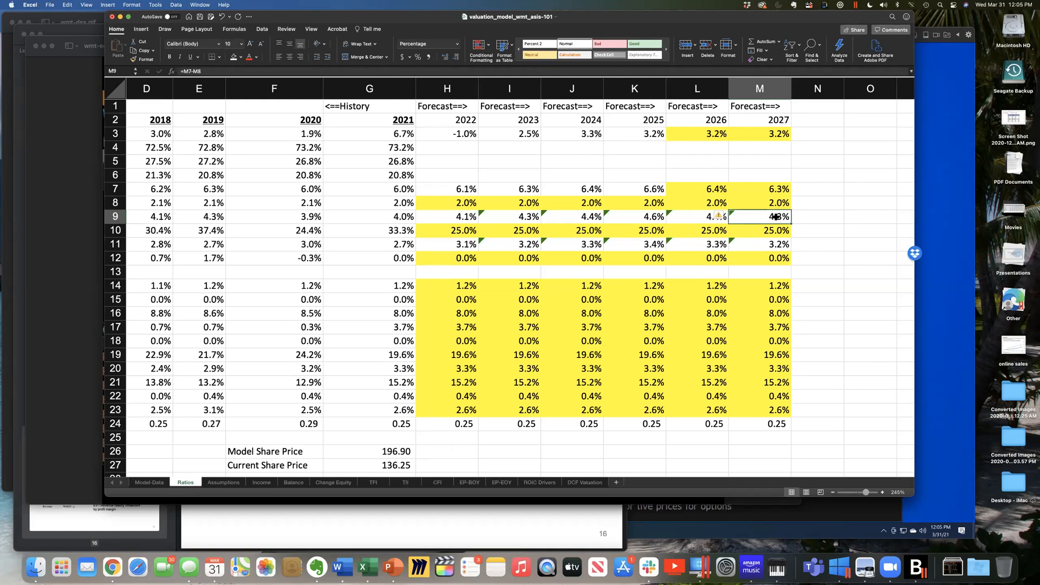
pyautogui.click(780, 184)
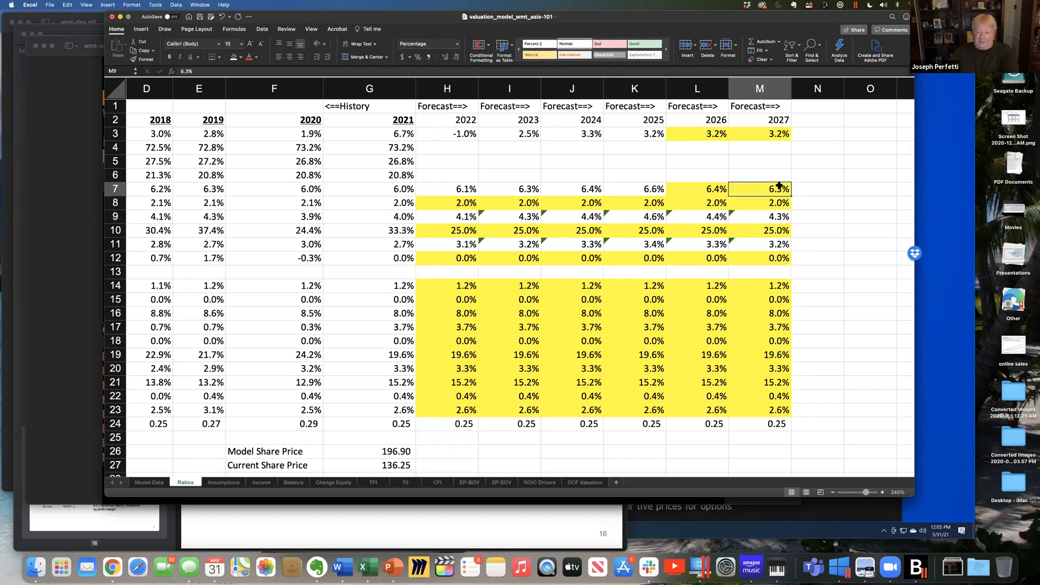
pyautogui.click(772, 216)
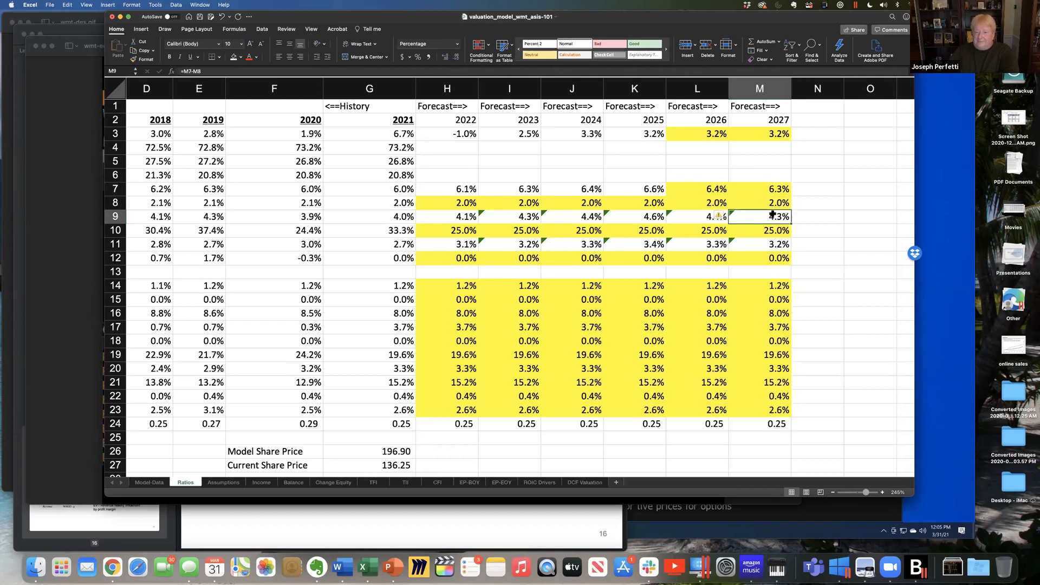
pyautogui.hscroll(3, 773, 216)
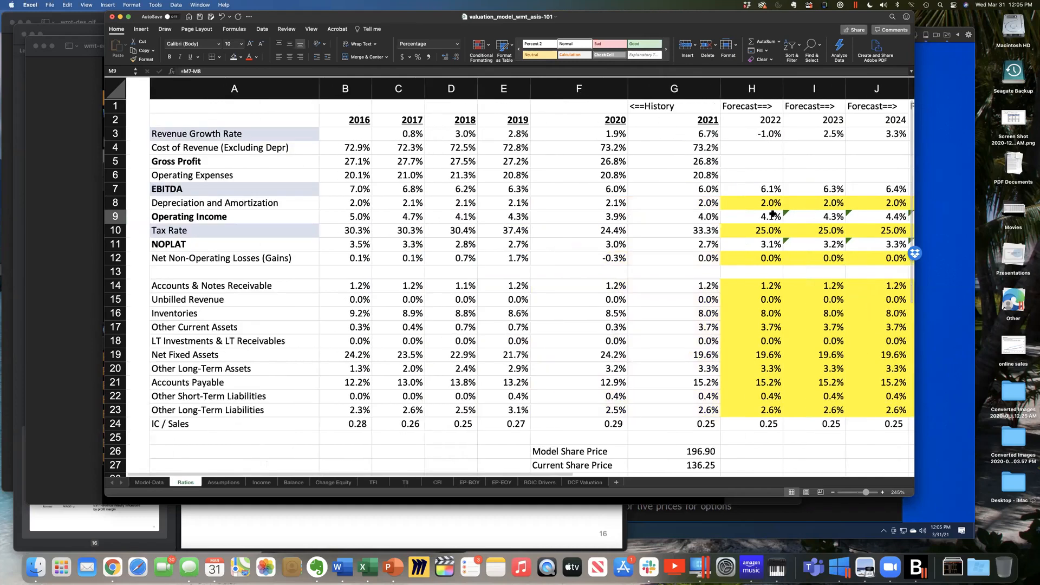
pyautogui.click(654, 189)
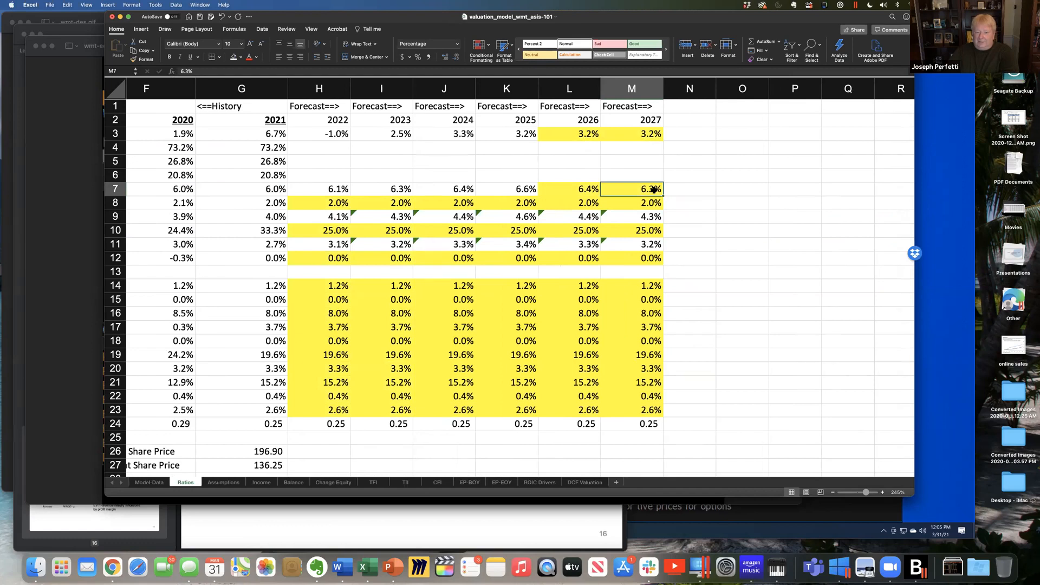
pyautogui.click(642, 220)
pyautogui.click(641, 188)
# - Try a CV g of 1% in B7 of the Assumptions sheet and compare model and current share prices on the Ratios sheet
pyautogui.click(224, 482)
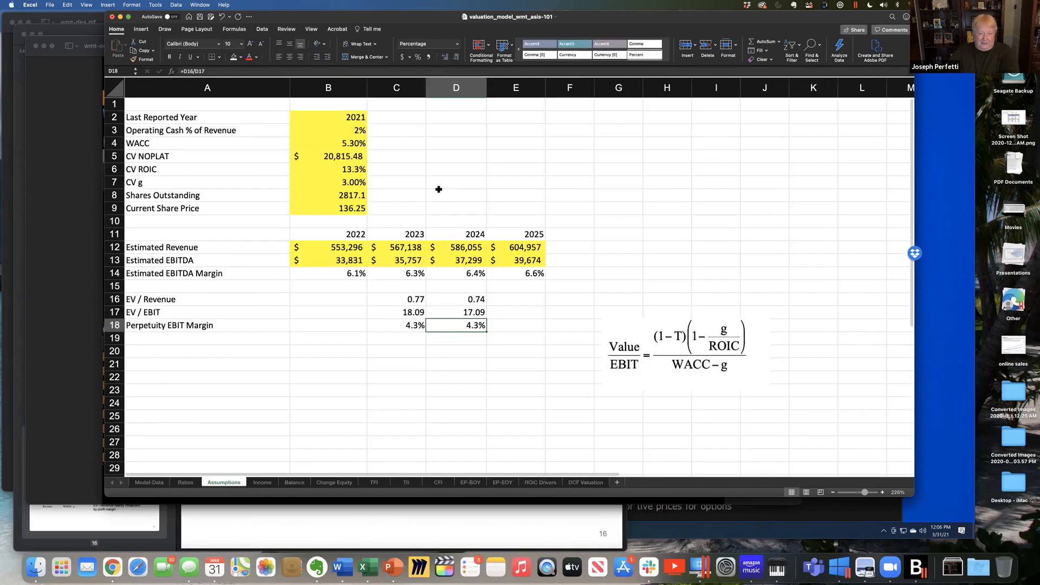
pyautogui.click(345, 183)
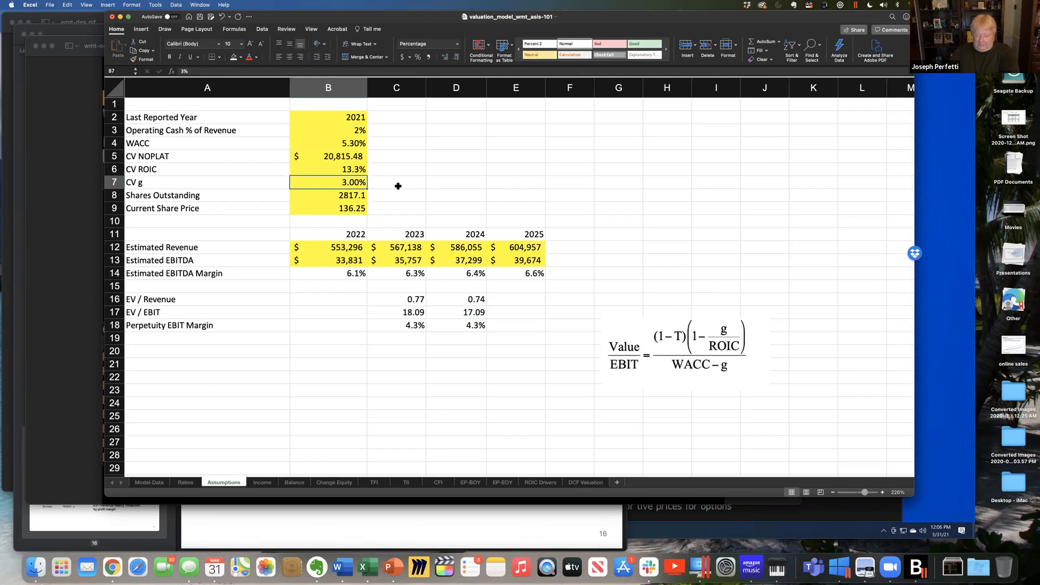
pyautogui.write('1')
pyautogui.press('Return')
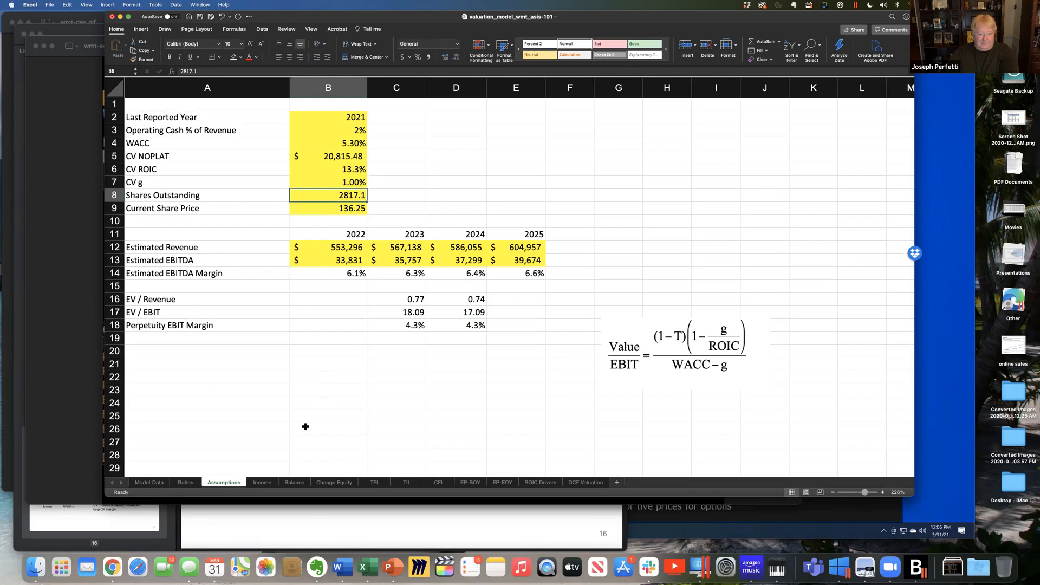
pyautogui.click(185, 483)
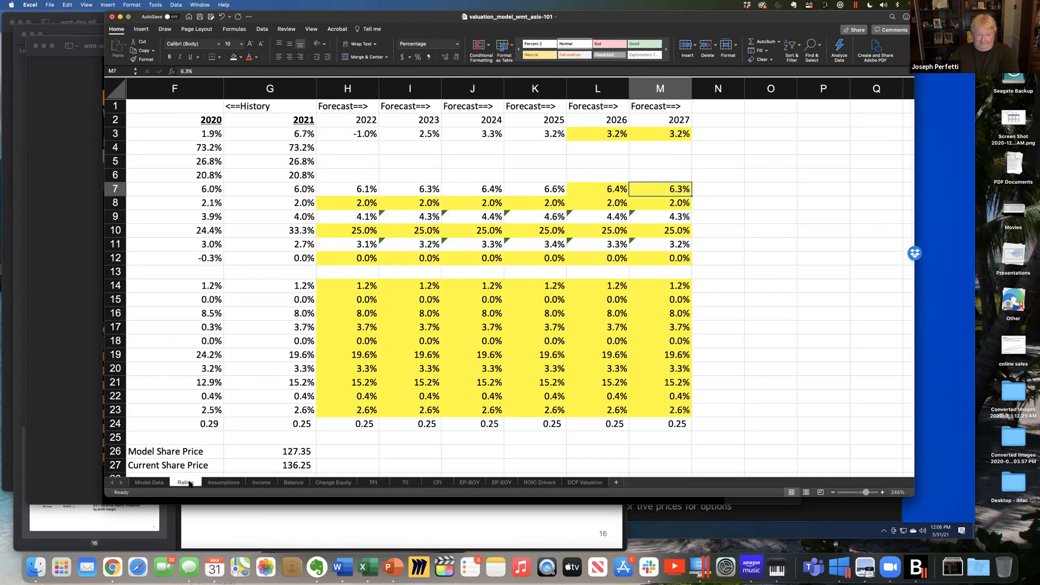
pyautogui.click(304, 454)
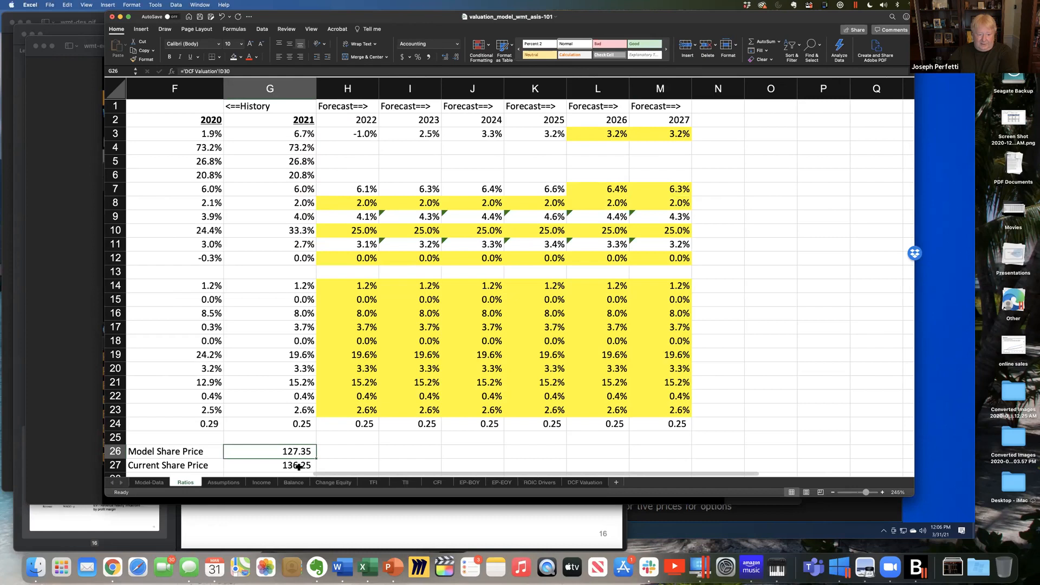
pyautogui.click(299, 467)
pyautogui.click(301, 450)
# - Try a CV g of 1.1% in B7 of the Assumptions sheet and check the model share price on the Ratios sheet
pyautogui.click(221, 482)
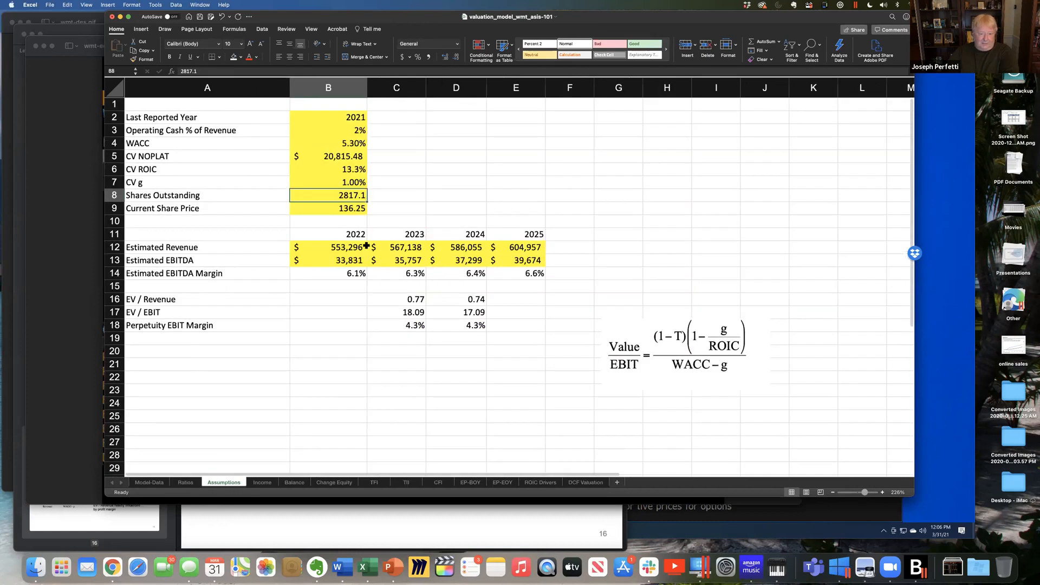
pyautogui.click(358, 184)
pyautogui.write('17')
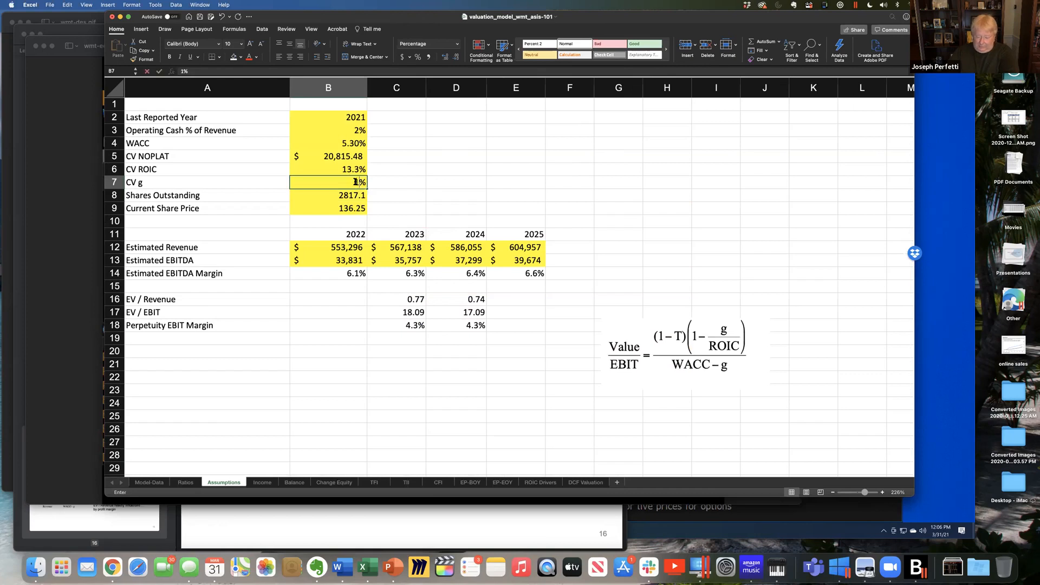
pyautogui.write('.1')
pyautogui.press('Return')
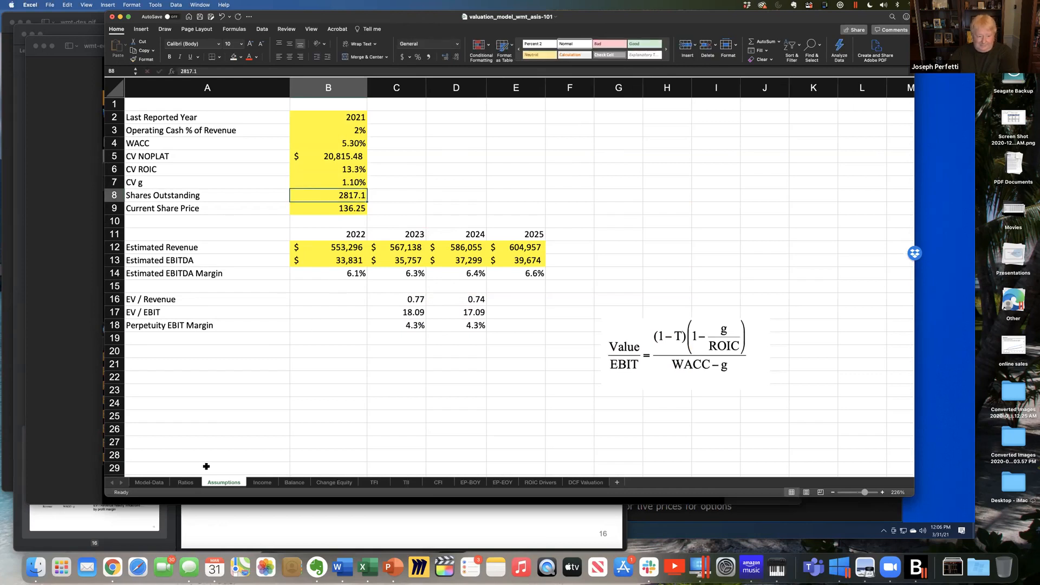
pyautogui.click(185, 482)
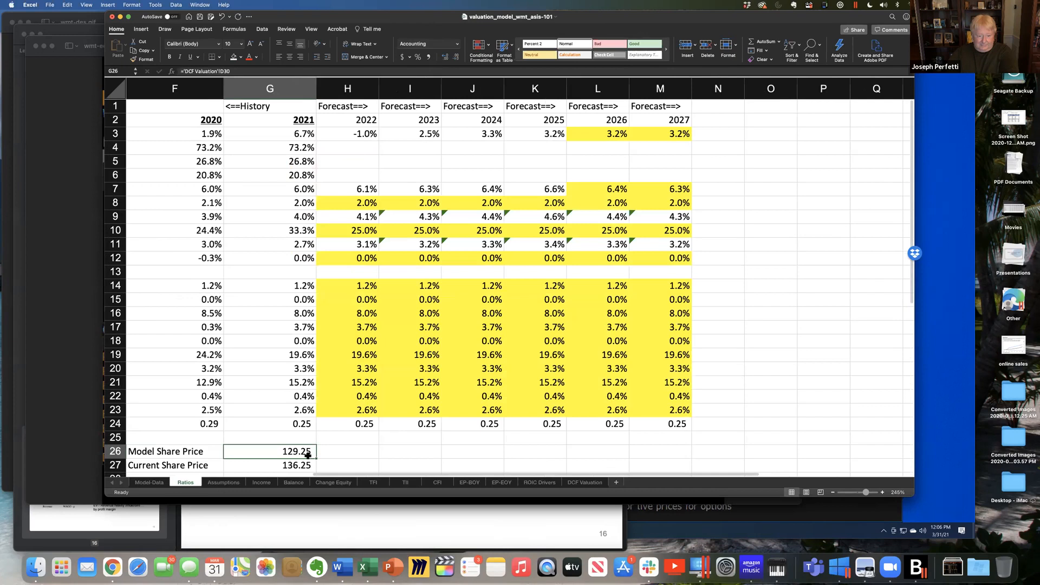
# - Try a CV g of 1.2% in B7 of the Assumptions sheet and check the model share price on the Ratios sheet
pyautogui.click(224, 482)
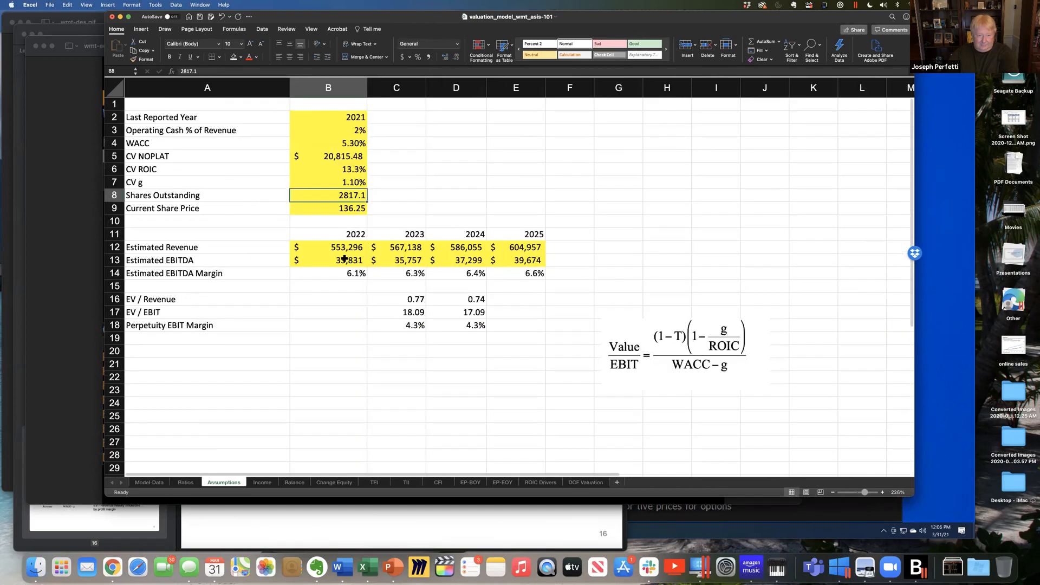
pyautogui.click(357, 178)
pyautogui.write('1.2')
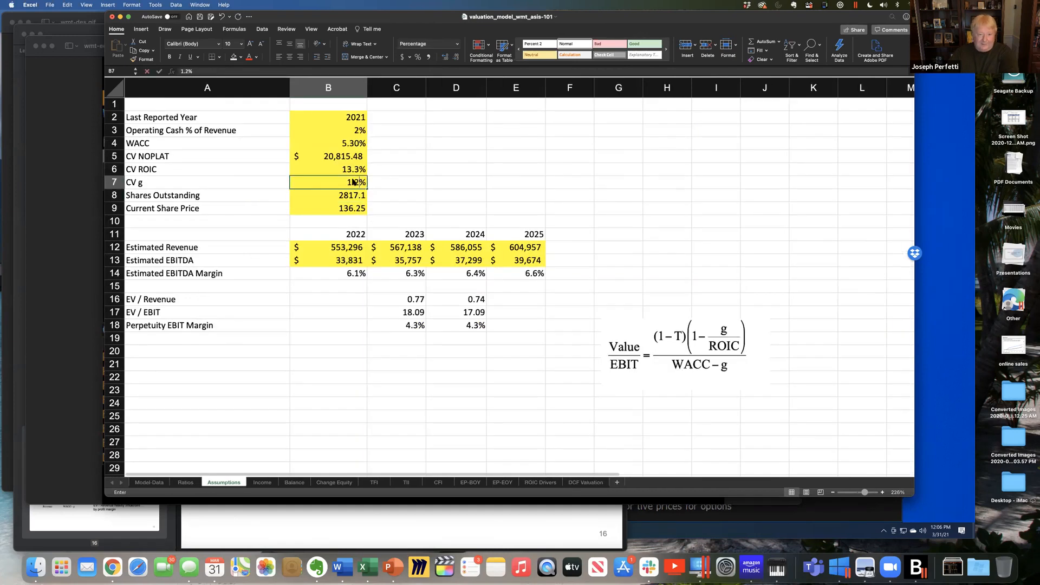
pyautogui.press('Return')
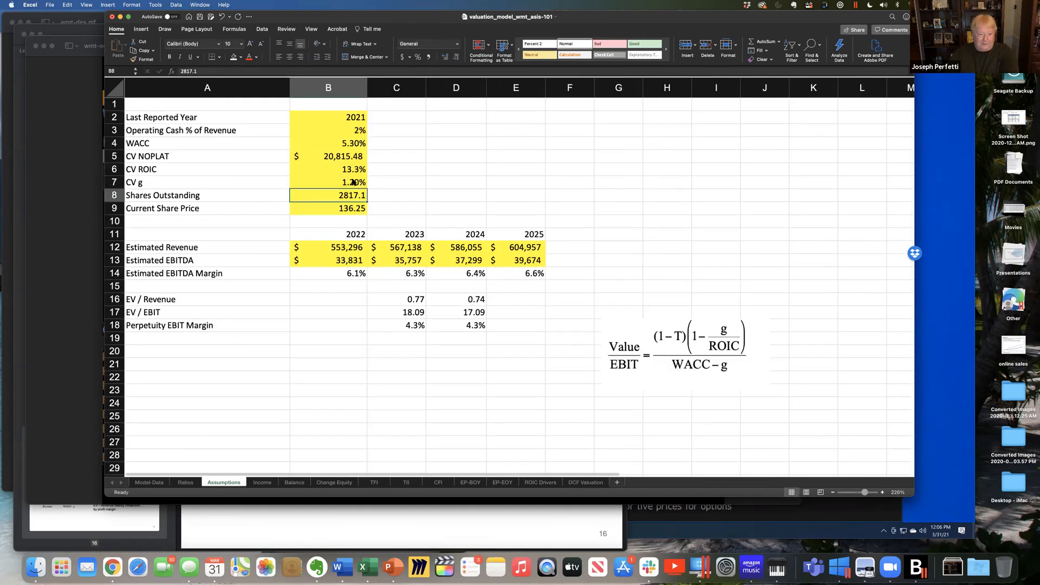
pyautogui.click(193, 484)
# - Try a CV g of 1.3% in B7 of the Assumptions sheet and check the model share price on the Ratios sheet
pyautogui.click(224, 484)
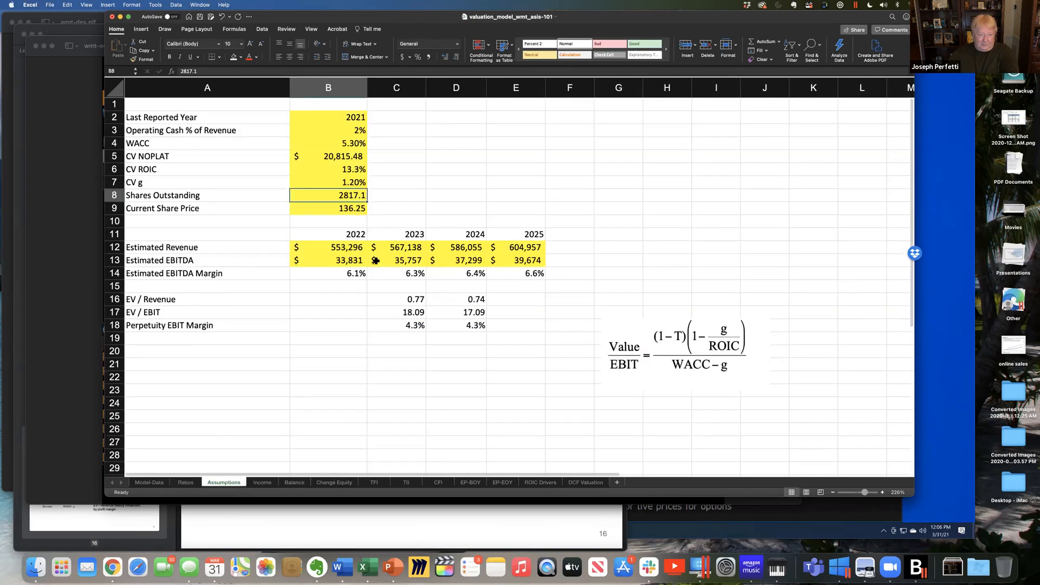
pyautogui.click(359, 183)
pyautogui.write('1.3')
pyautogui.press('Return')
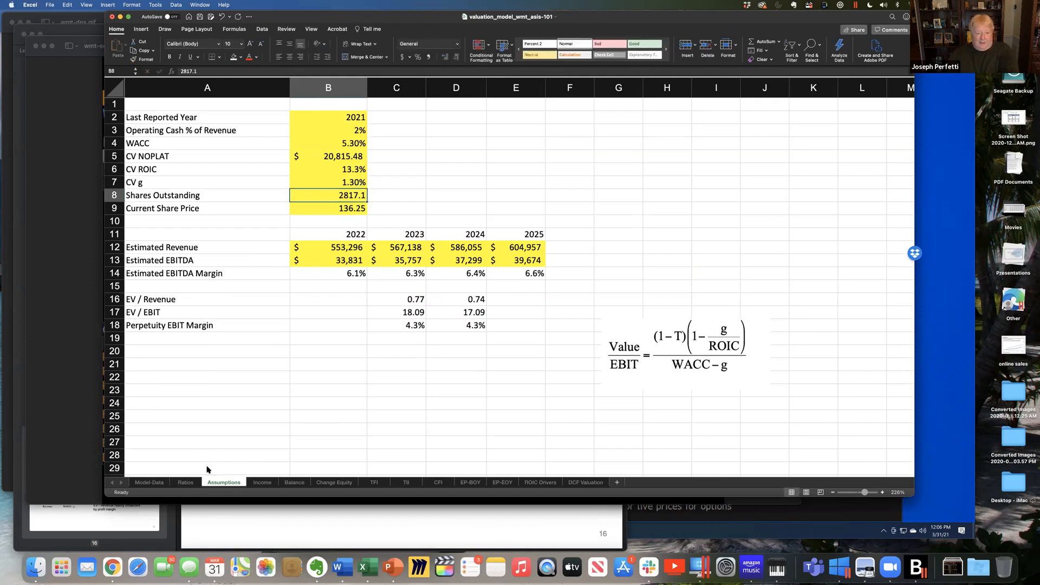
pyautogui.click(186, 484)
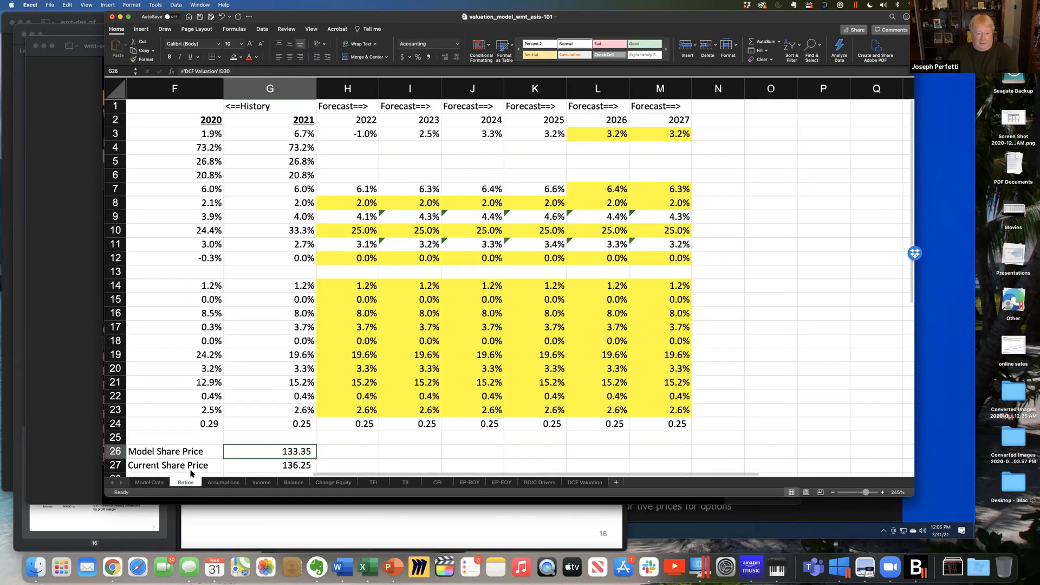
# - Set CV g in B7 of the Assumptions sheet to 1.4%
pyautogui.click(228, 483)
pyautogui.click(339, 184)
pyautogui.write('1.4')
pyautogui.press('Return')
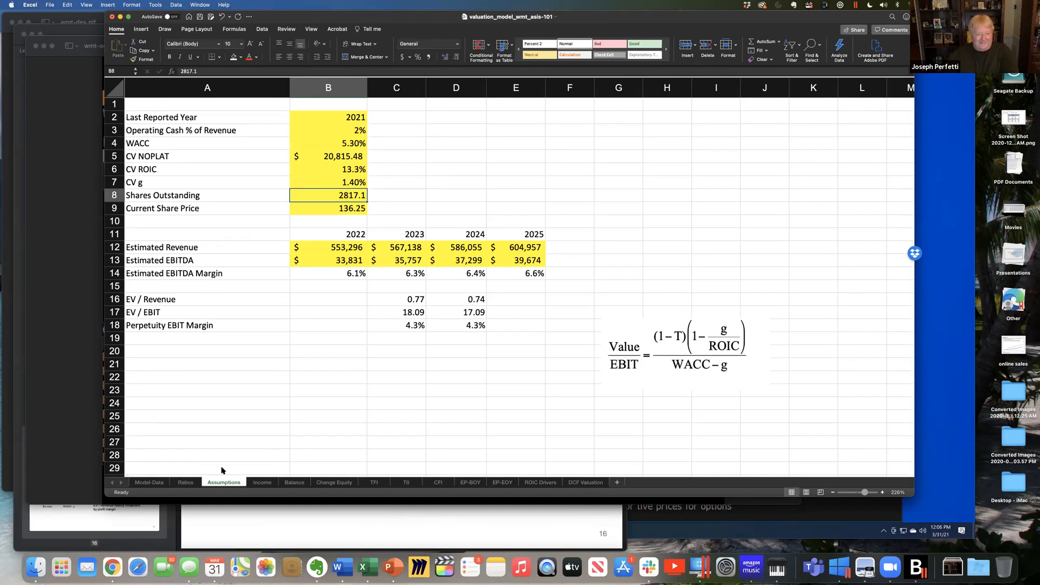
# - Check the model share price against the current share price on the Ratios sheet and save the workbook
pyautogui.click(186, 483)
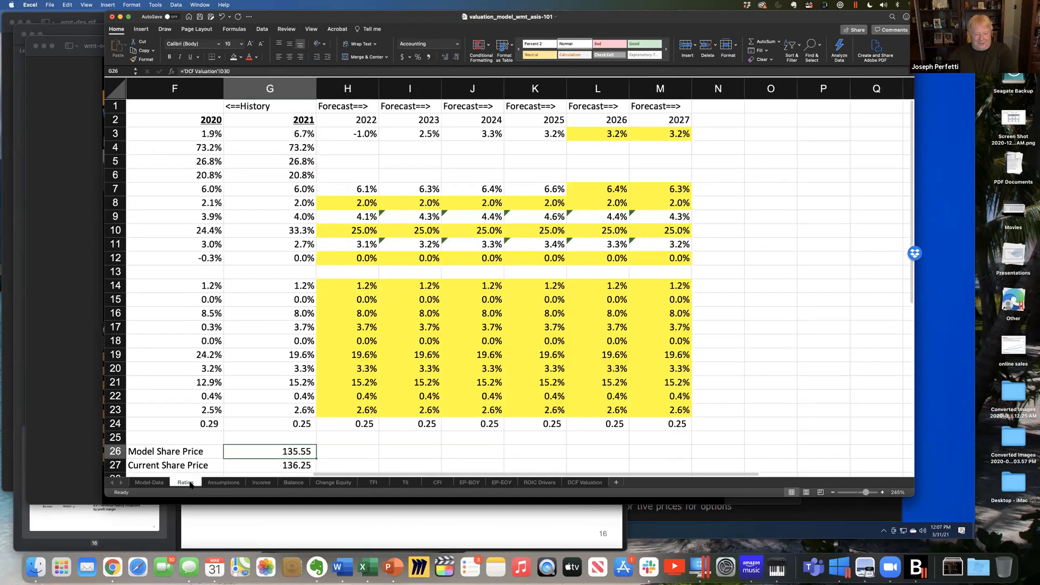
pyautogui.click(224, 482)
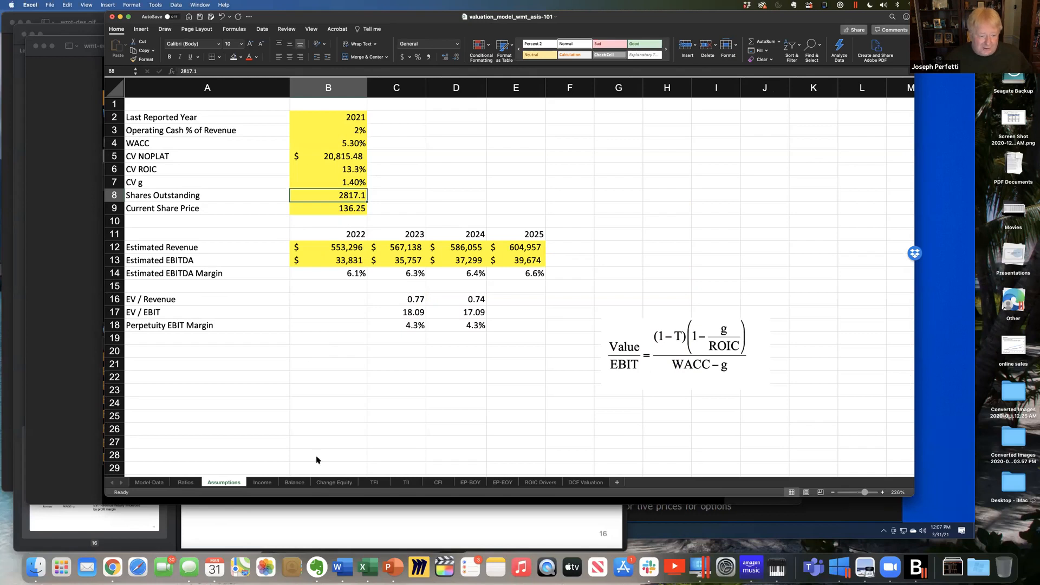
pyautogui.click(192, 482)
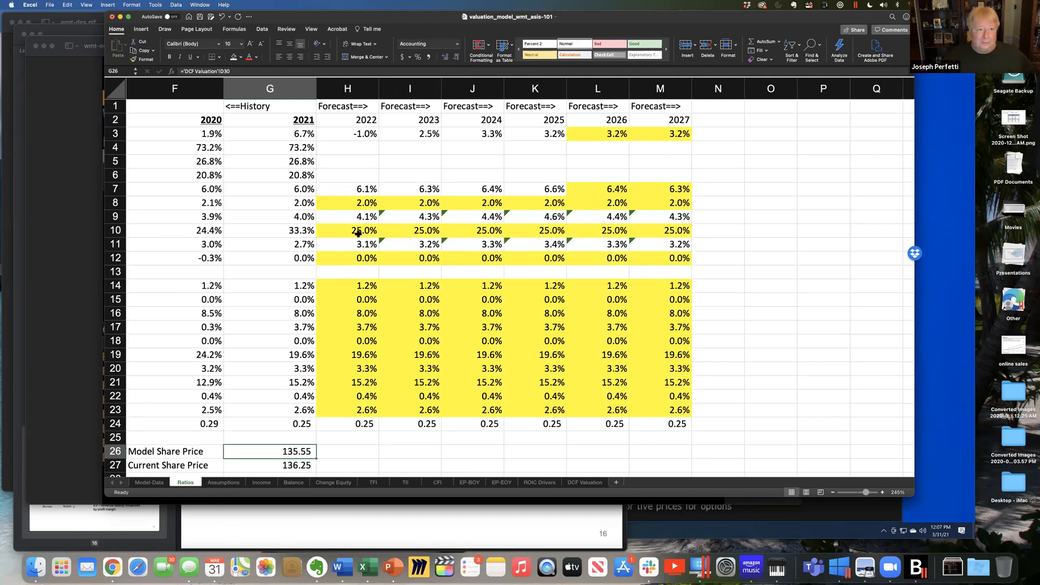
pyautogui.click(200, 17)
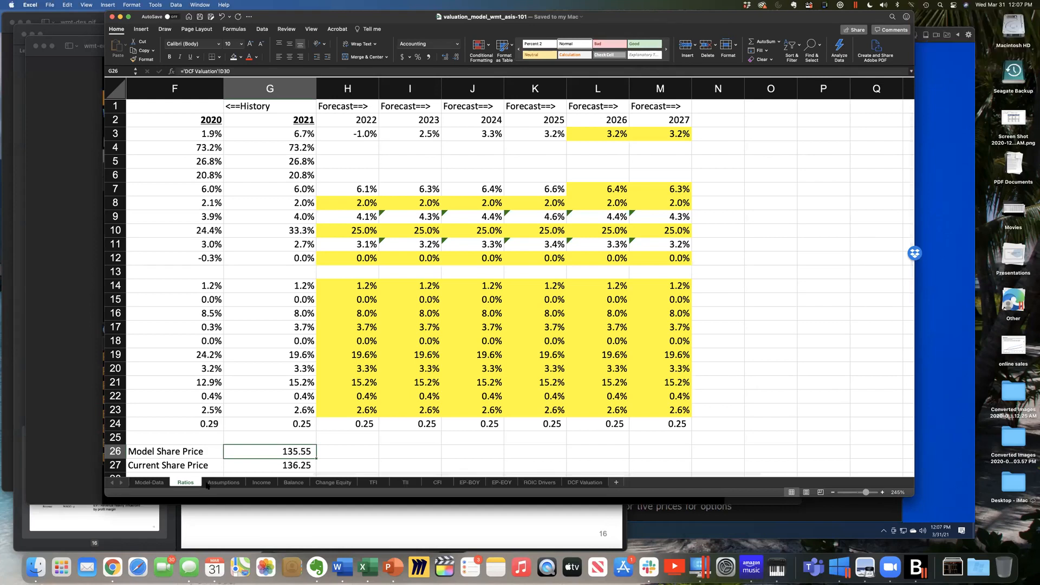
# - Set CV g in B7 of the Assumptions sheet to 1.43% and check the model share price on the Ratios sheet
pyautogui.click(158, 482)
pyautogui.click(181, 483)
pyautogui.click(210, 482)
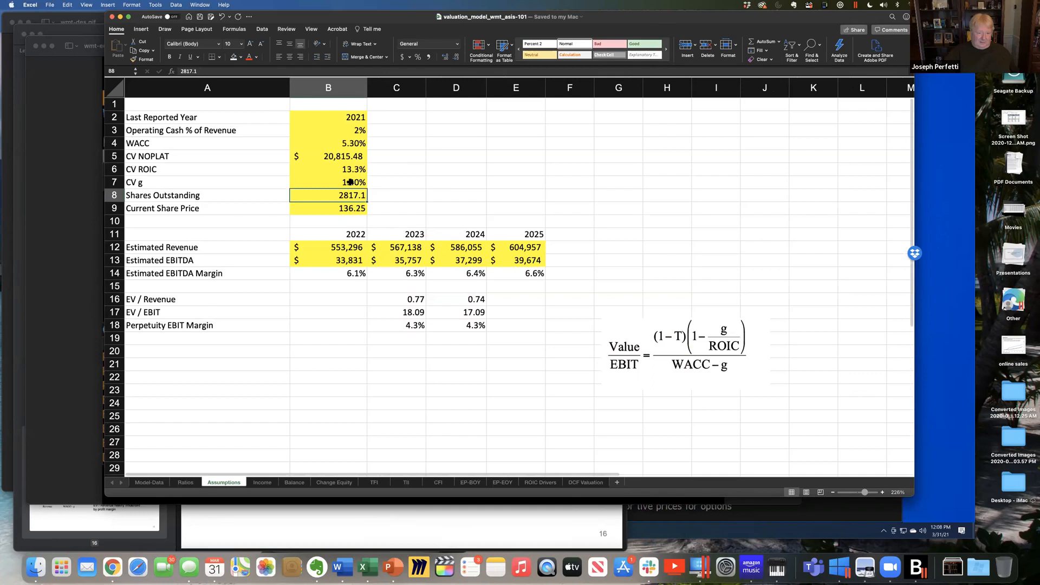
pyautogui.click(350, 182)
pyautogui.doubleClick(350, 182)
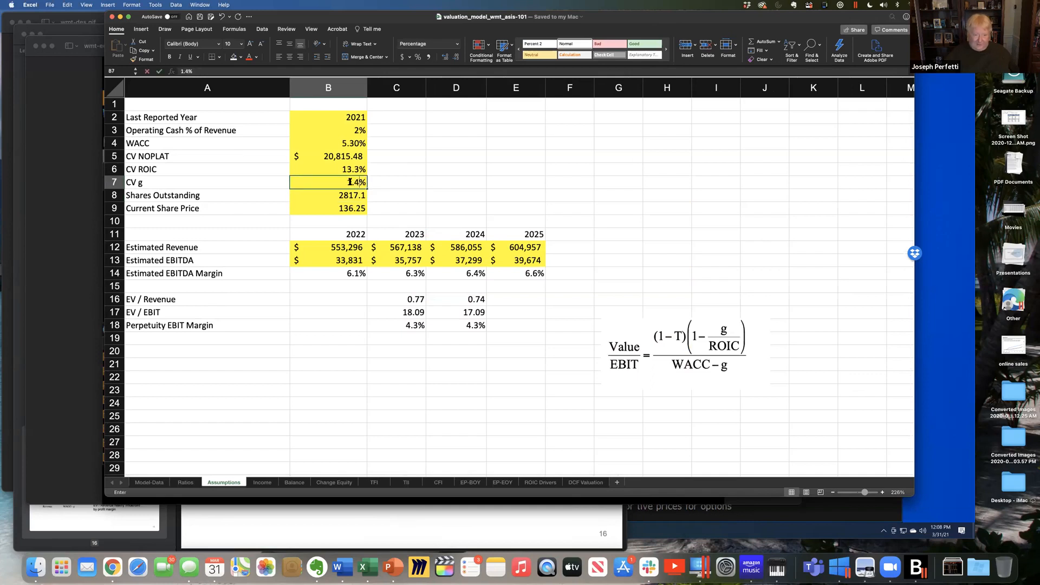
pyautogui.press('Return')
pyautogui.click(350, 182)
pyautogui.write('1.43')
pyautogui.press('Return')
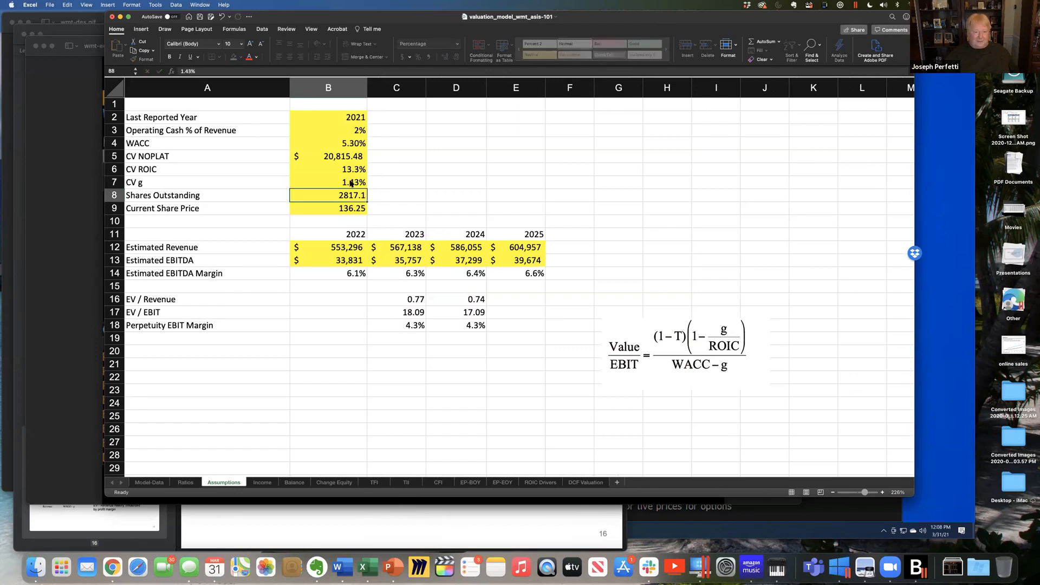
pyautogui.click(186, 482)
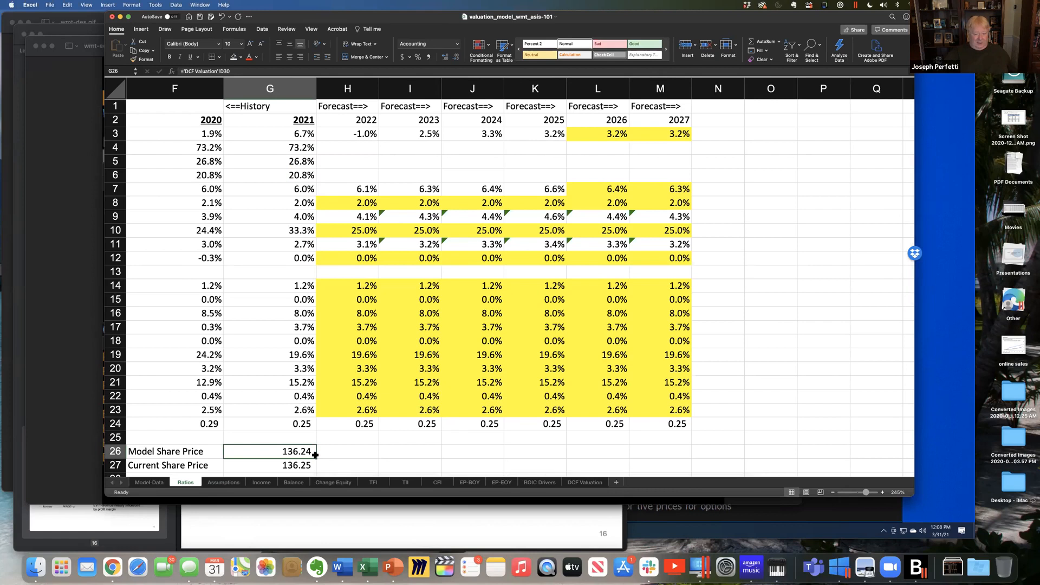
# - Review the cash flows and continuing value on the DCF Valuation sheet alongside the Assumptions inputs and the Ratios share prices
pyautogui.click(585, 482)
pyautogui.scroll(-8, 542, 422)
pyautogui.scroll(8, 636, 394)
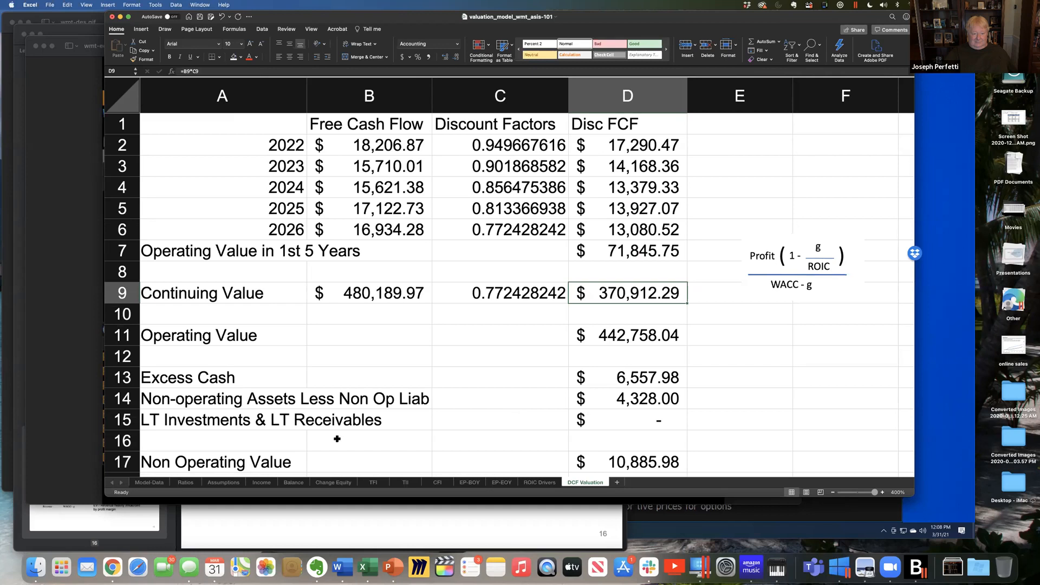
pyautogui.click(223, 482)
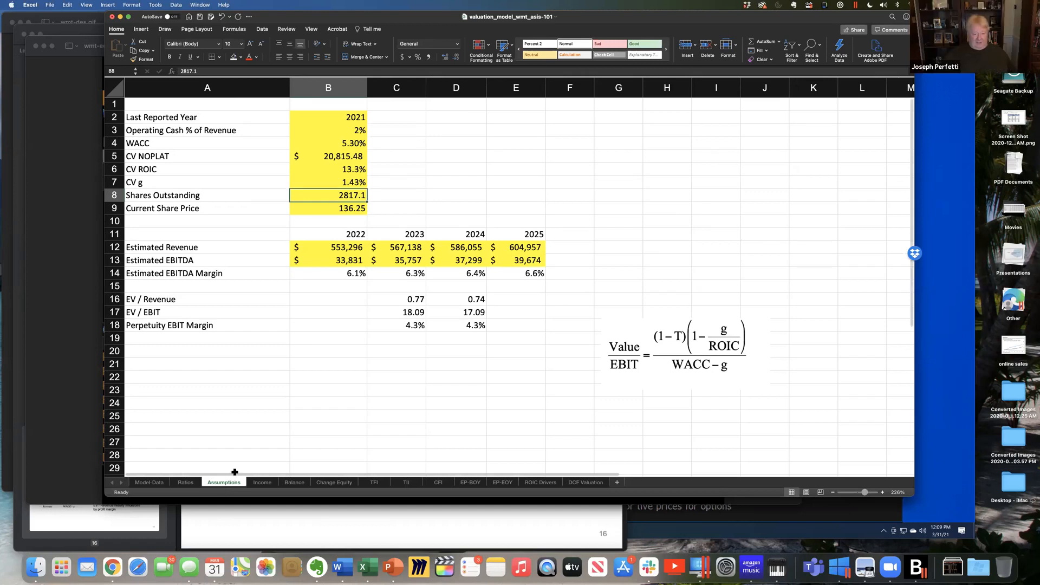
pyautogui.click(591, 483)
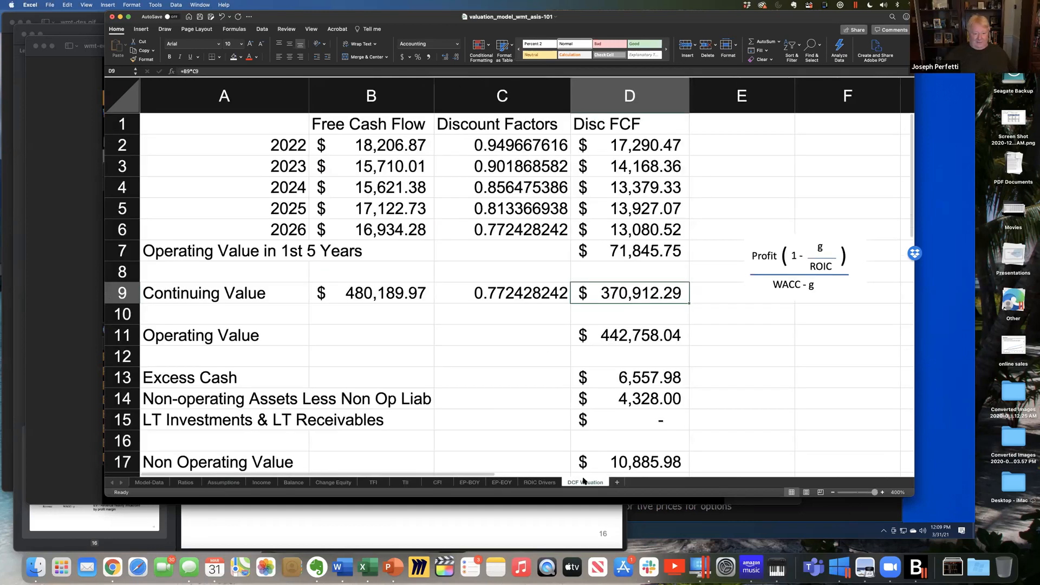
pyautogui.click(243, 483)
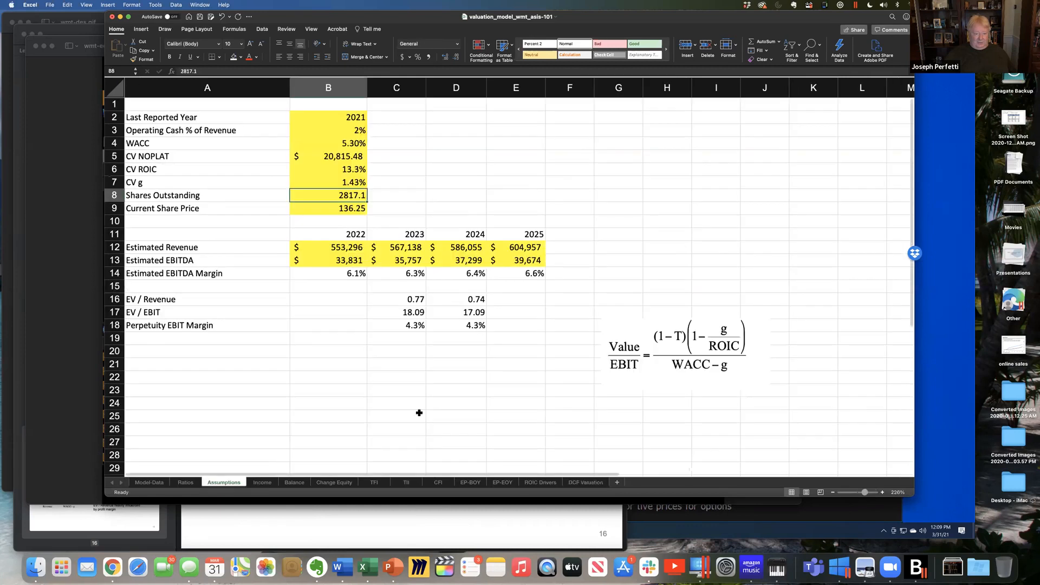
pyautogui.click(185, 483)
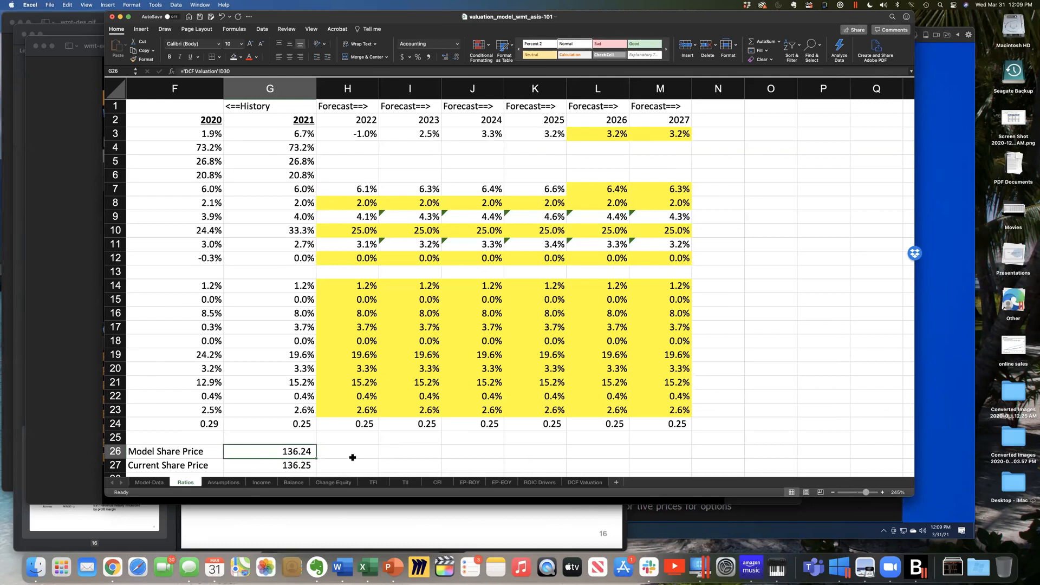
# - Fill the EV / Revenue and EV / EBIT multiples in C16:D17 of the Assumptions sheet yellow, and glance at the DCF Valuation sheet
pyautogui.click(223, 483)
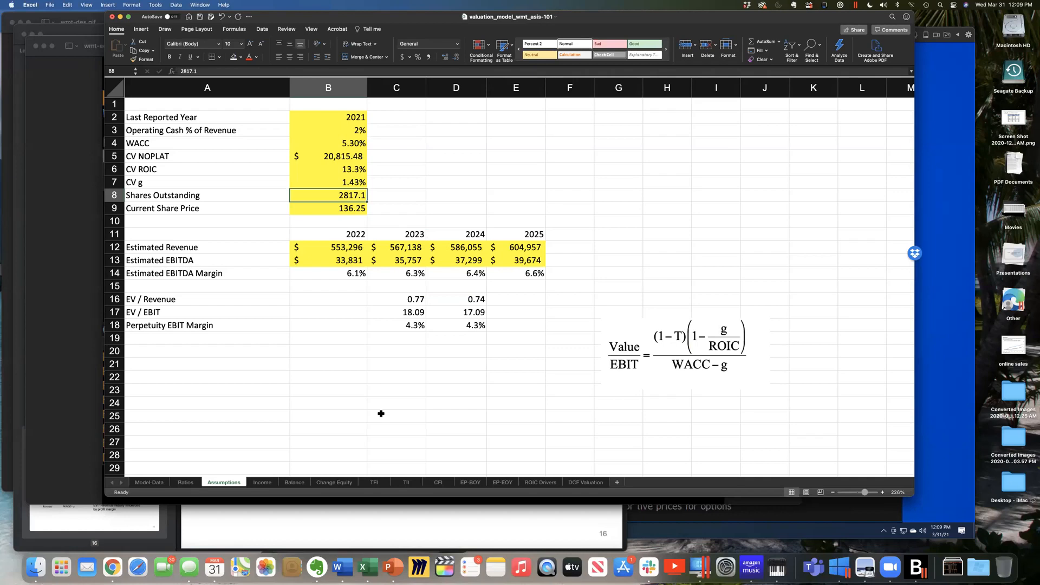
pyautogui.moveTo(337, 259); pyautogui.dragTo(495, 246)
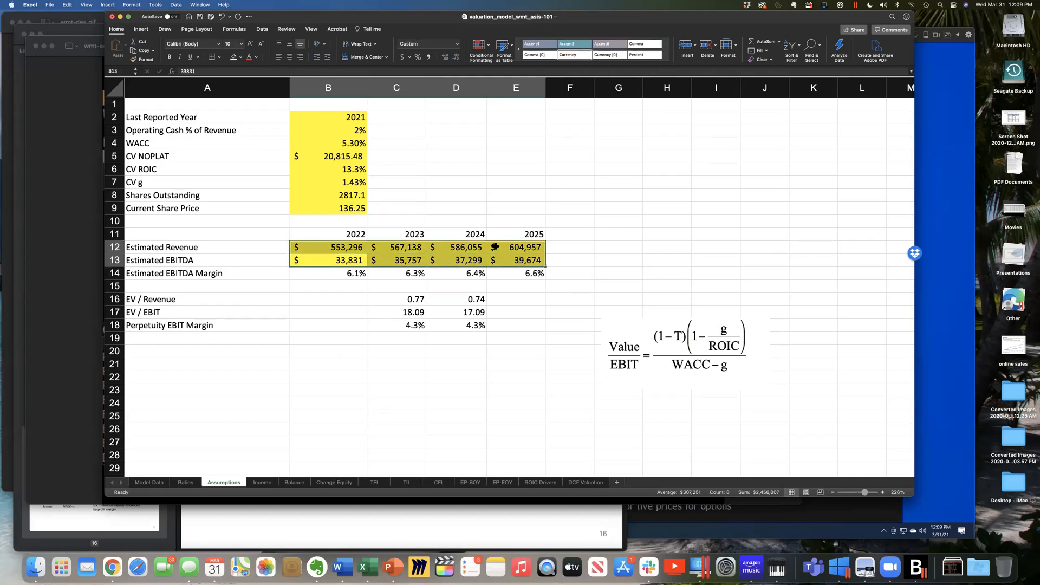
pyautogui.moveTo(399, 305); pyautogui.dragTo(461, 310)
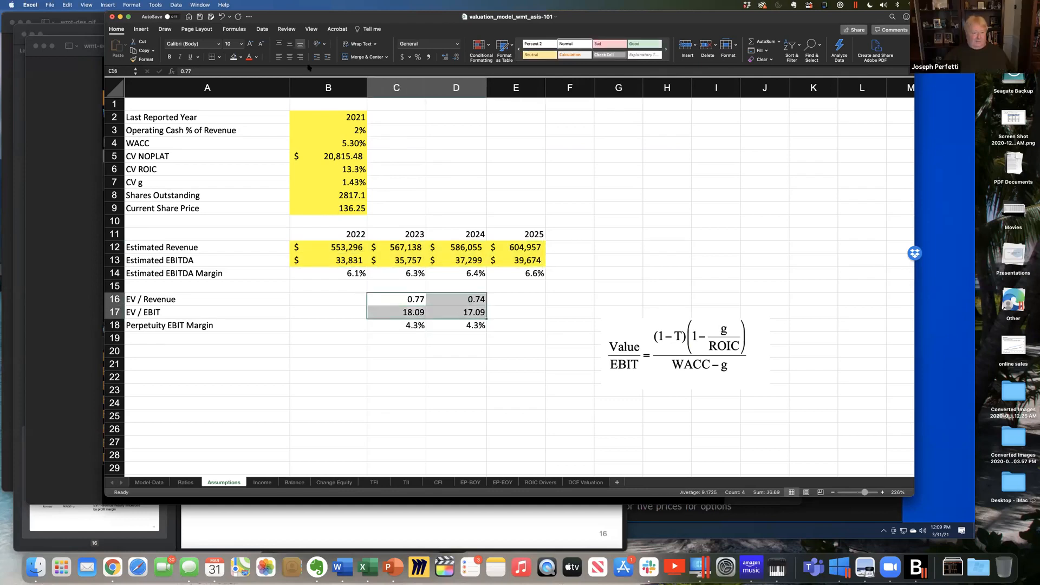
pyautogui.click(241, 57)
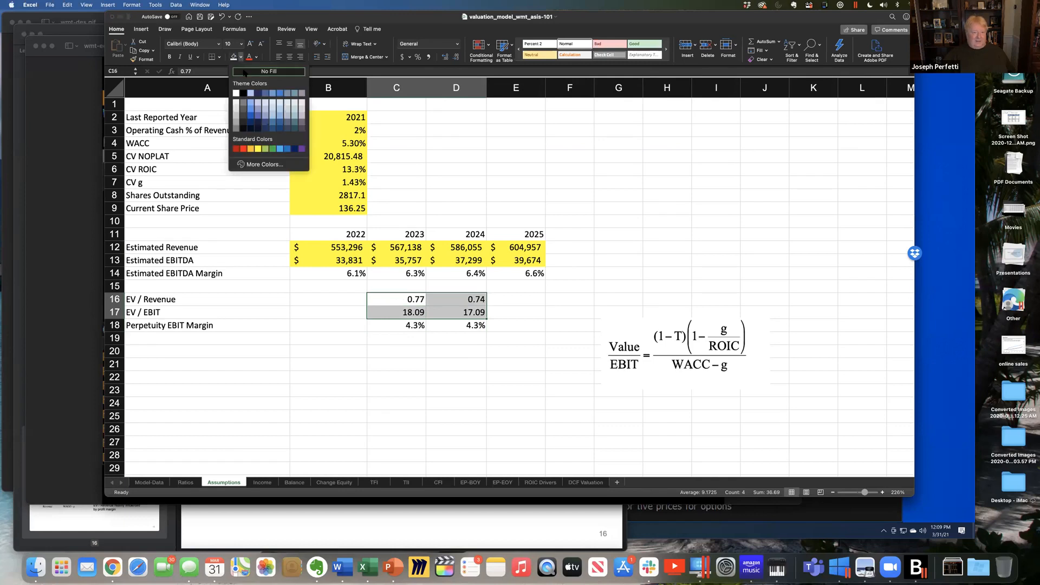
pyautogui.click(258, 149)
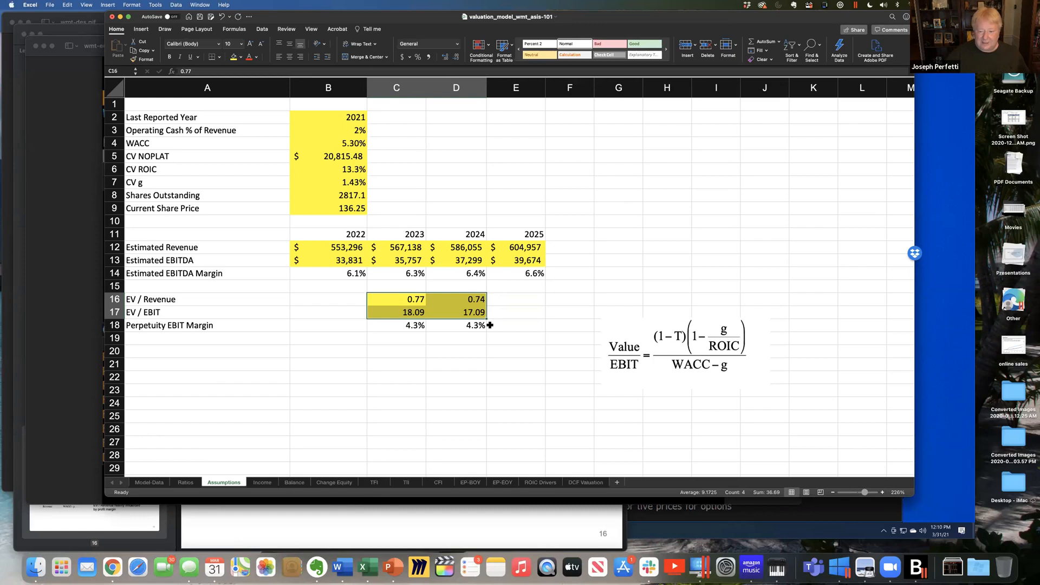
pyautogui.click(584, 483)
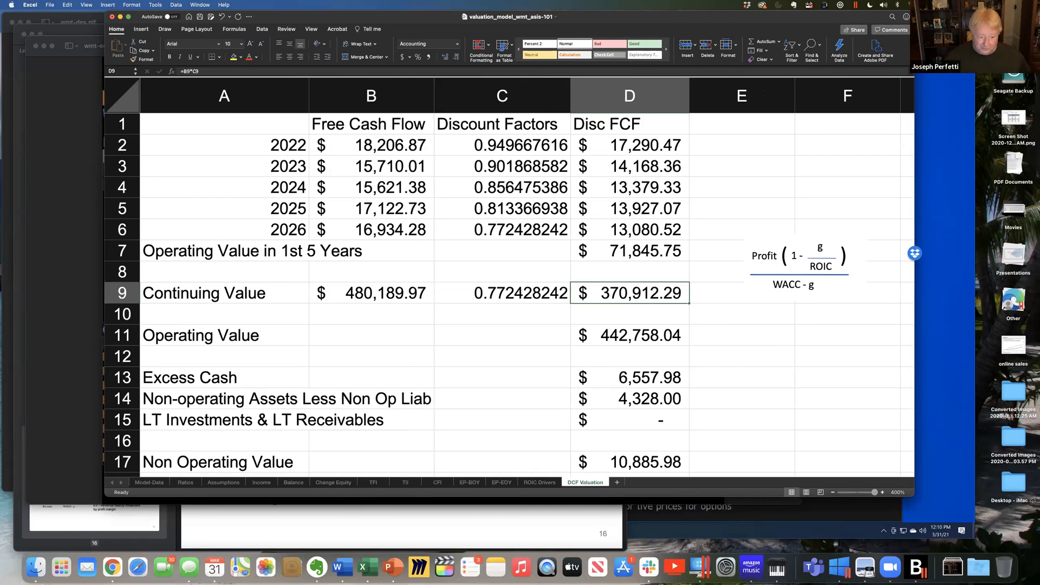
pyautogui.click(222, 483)
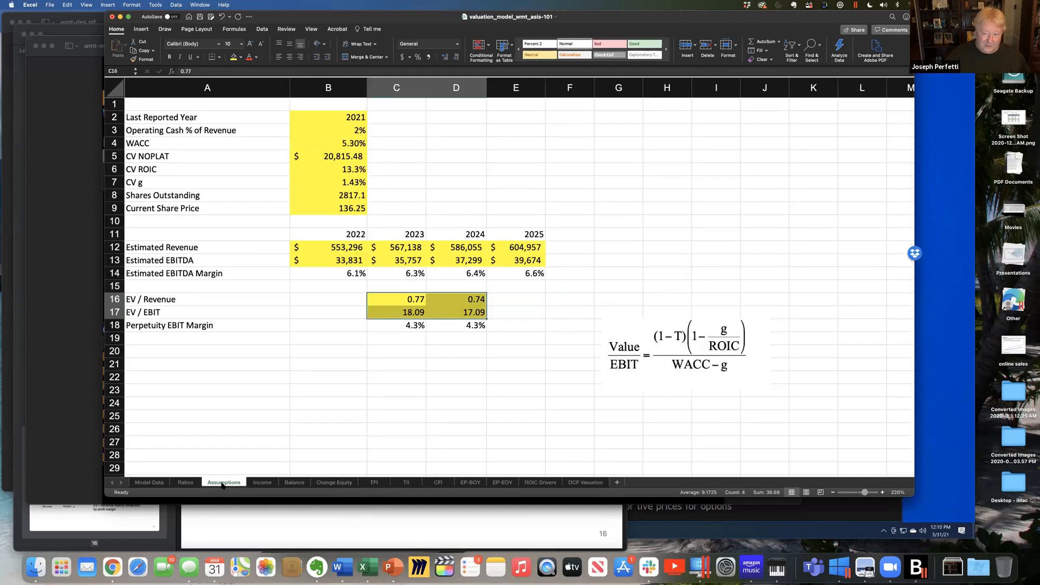